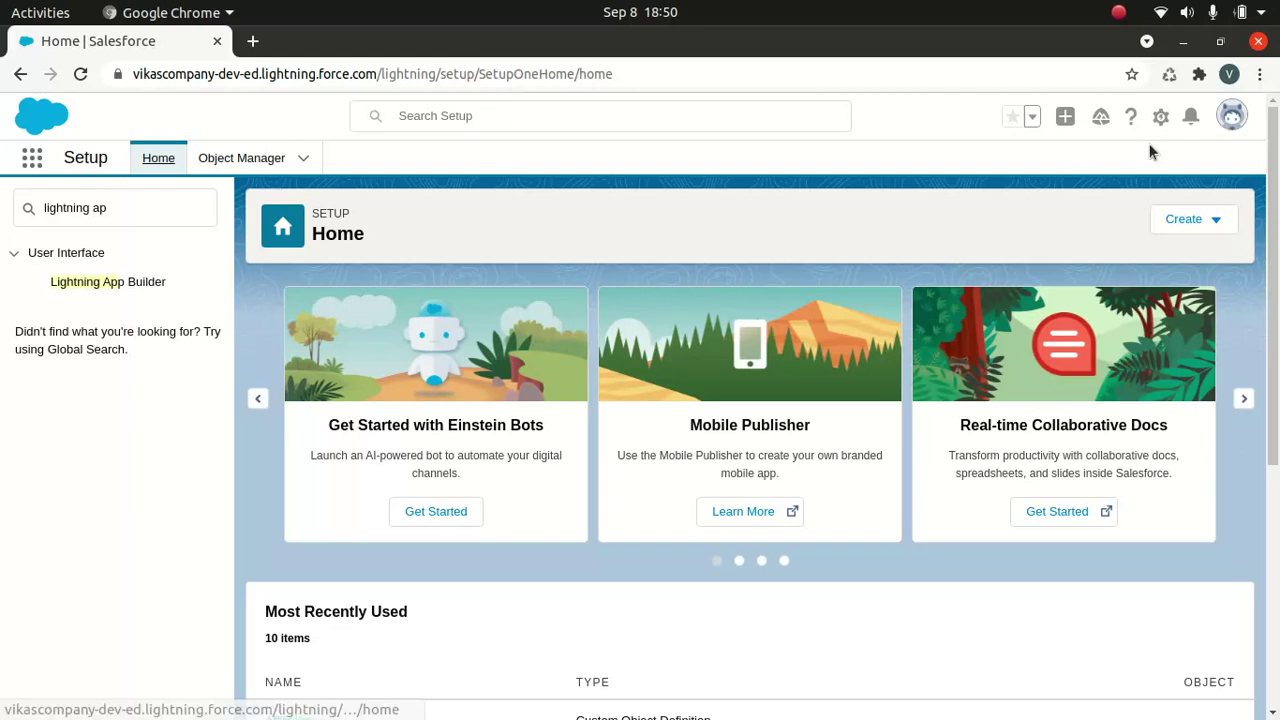
# Step: Switch the org to Salesforce Classic and return to Lightning Experience
pyautogui.click(1228, 120)
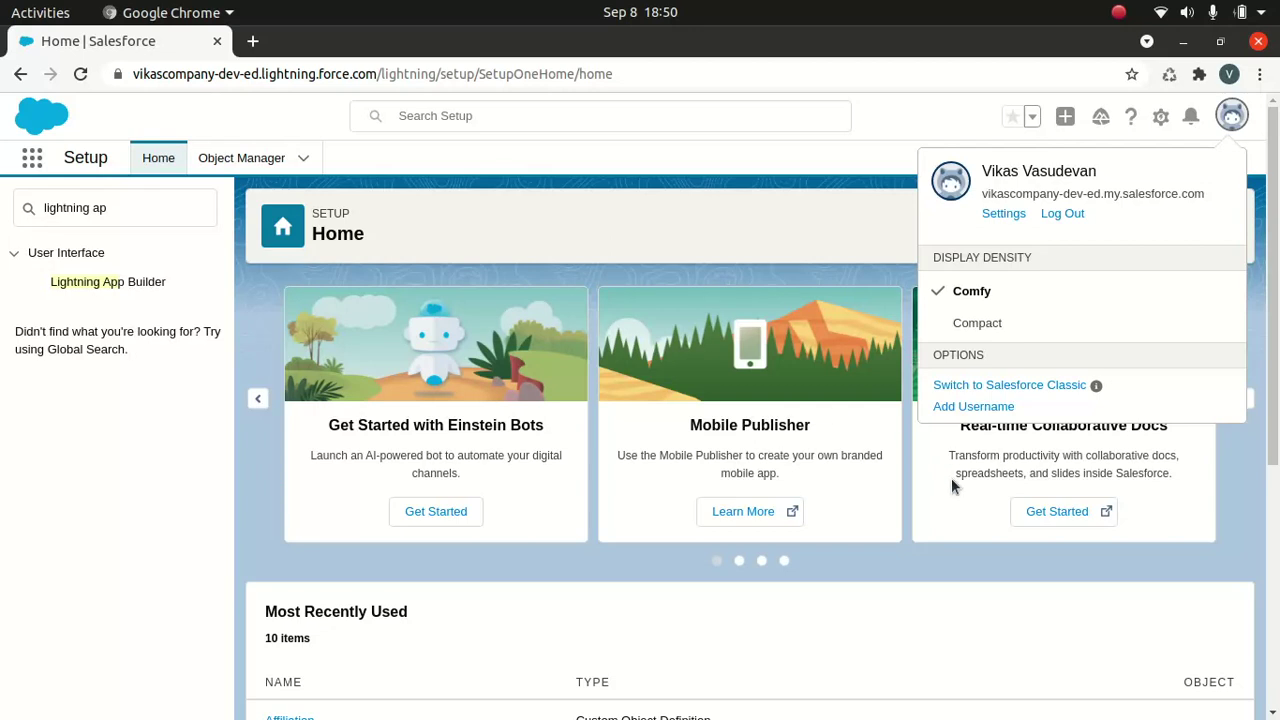
pyautogui.click(1013, 388)
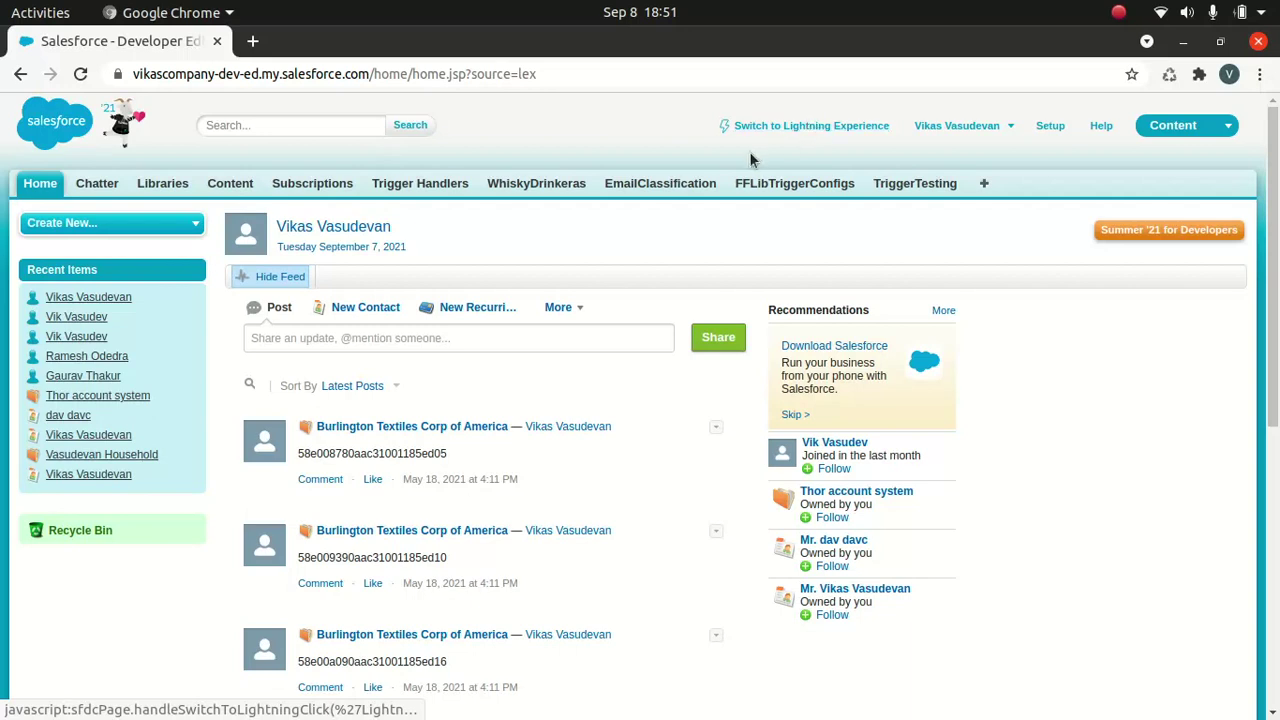
pyautogui.click(785, 127)
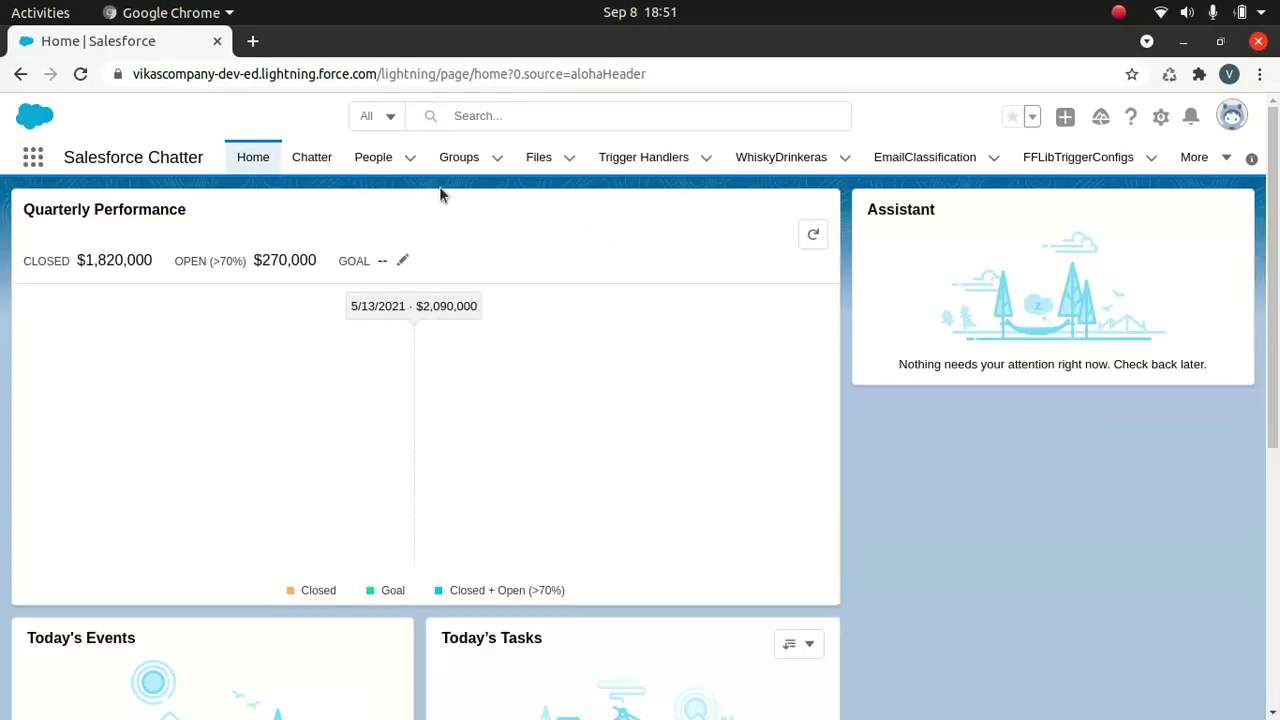
# Step: View the Chatter page, dismissing the notification request, and bring up the People list in the Salesforce Chatter app
pyautogui.click(312, 162)
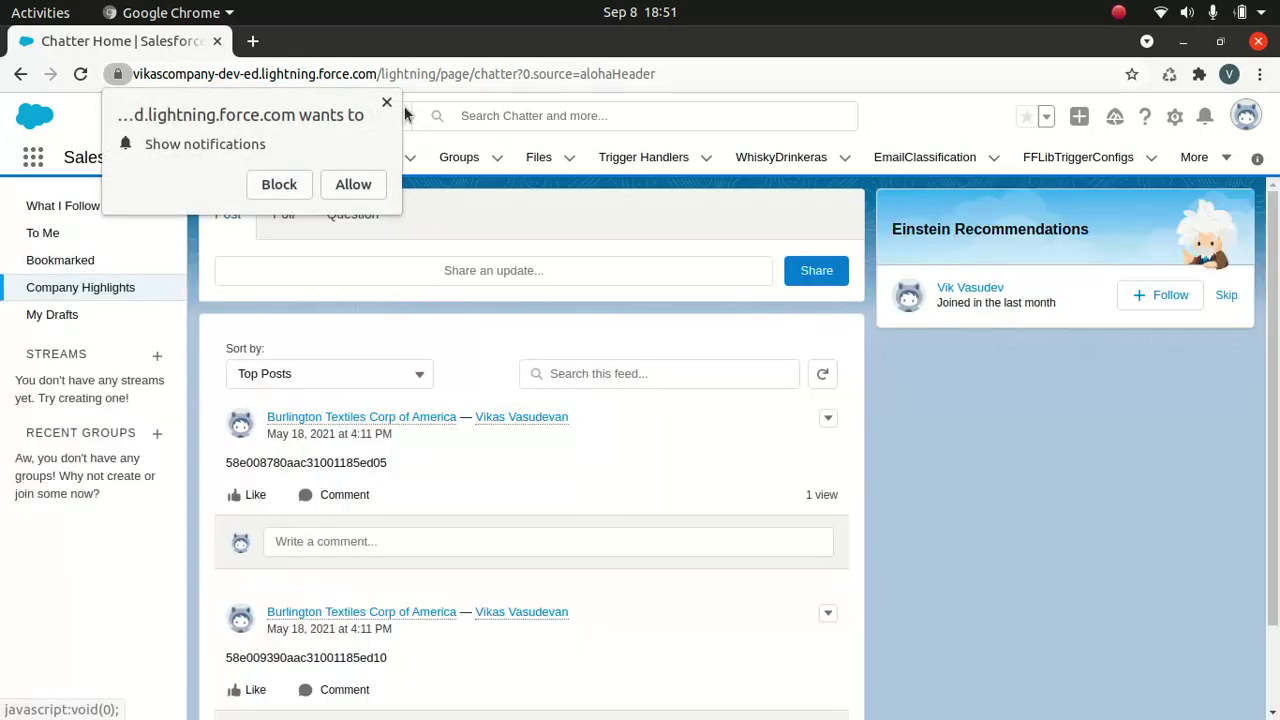
pyautogui.click(387, 103)
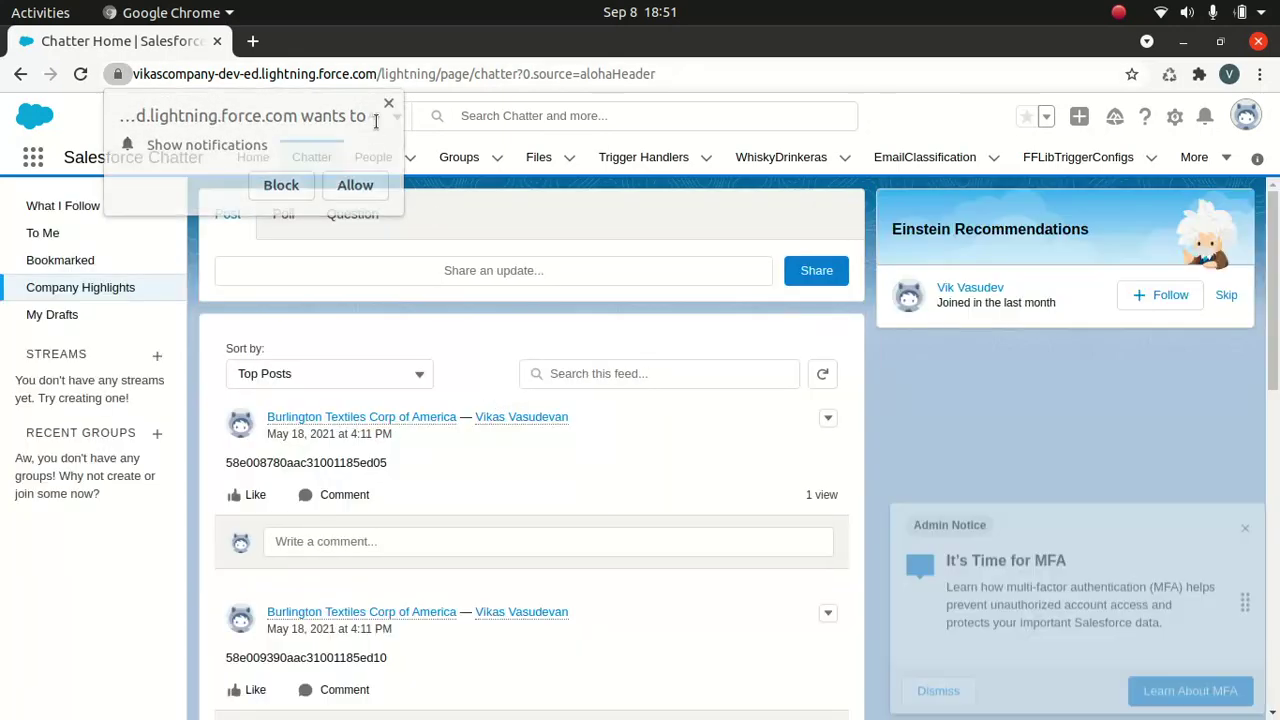
pyautogui.click(373, 157)
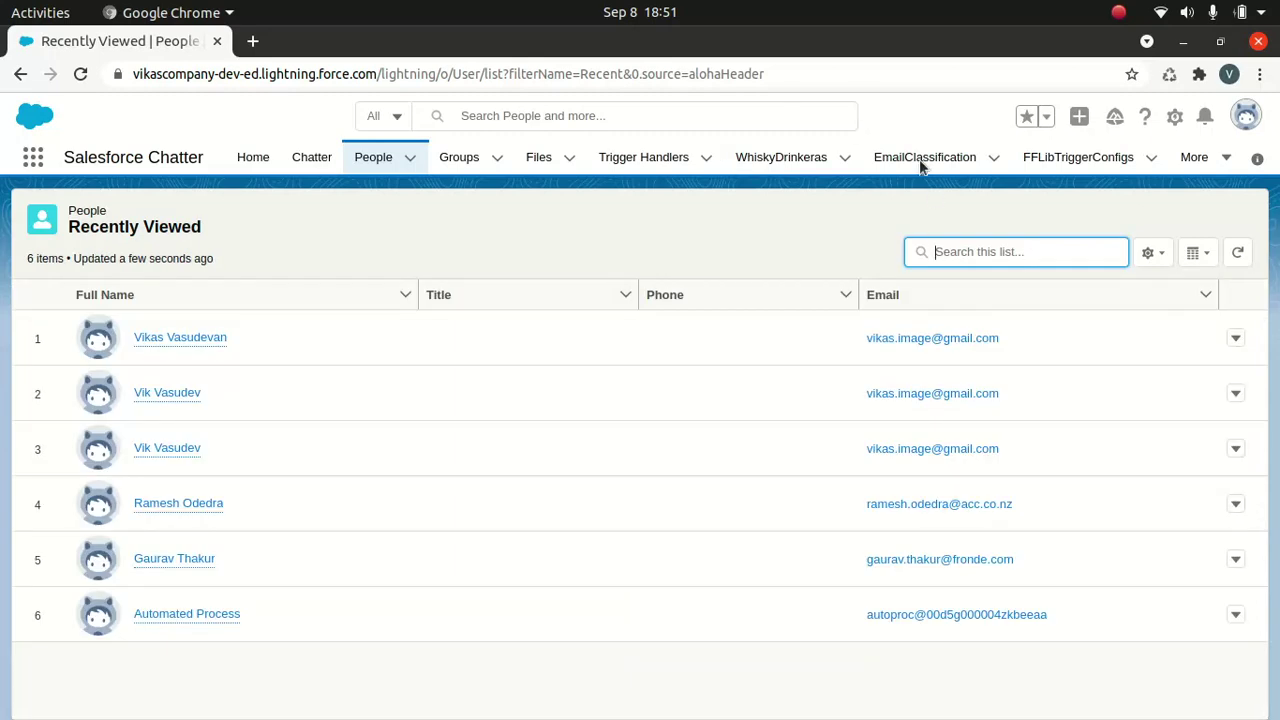
# Step: Go to Setup, search for "lightning app" and open the Lightning App Builder page
pyautogui.click(1175, 116)
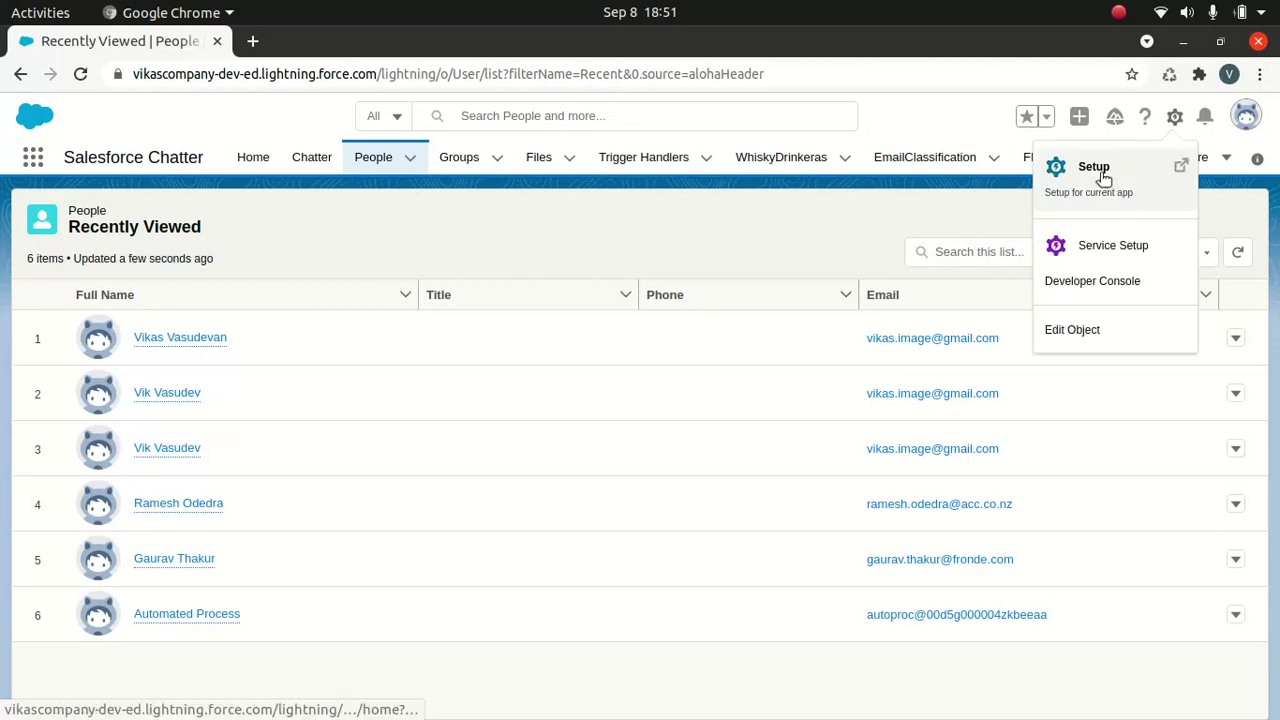
pyautogui.click(1100, 174)
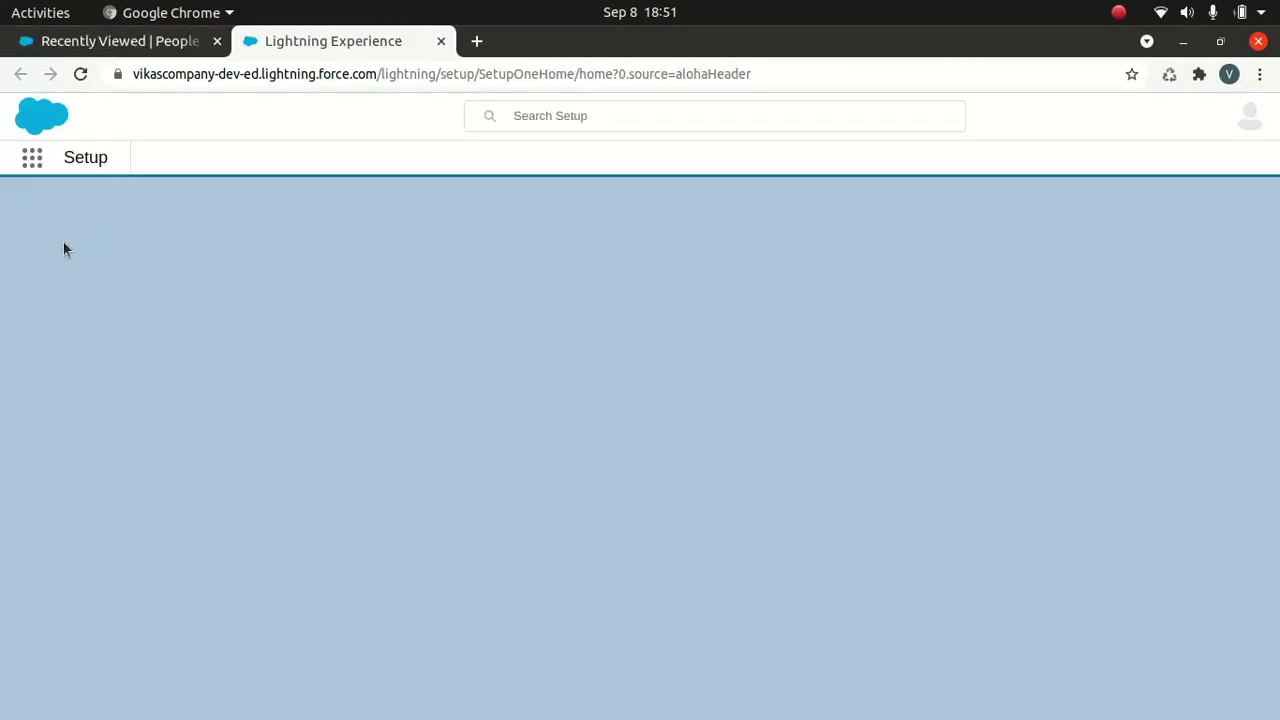
pyautogui.click(86, 209)
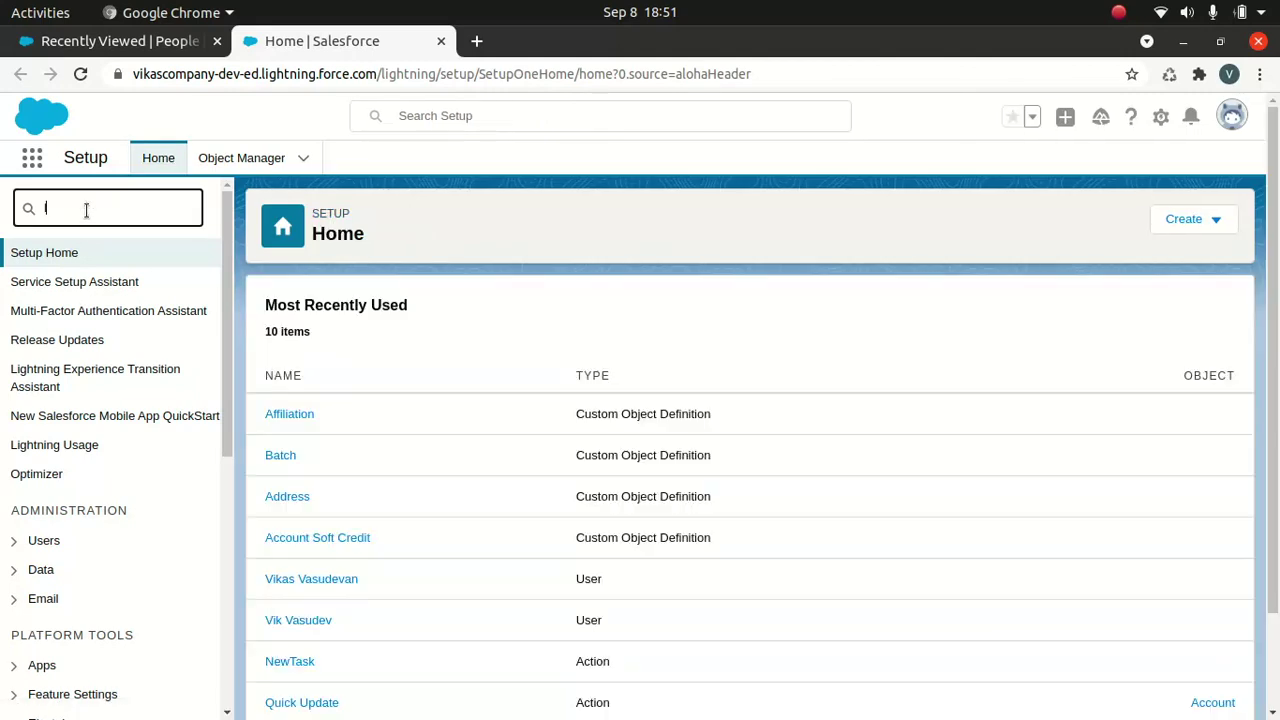
pyautogui.write('lightn')
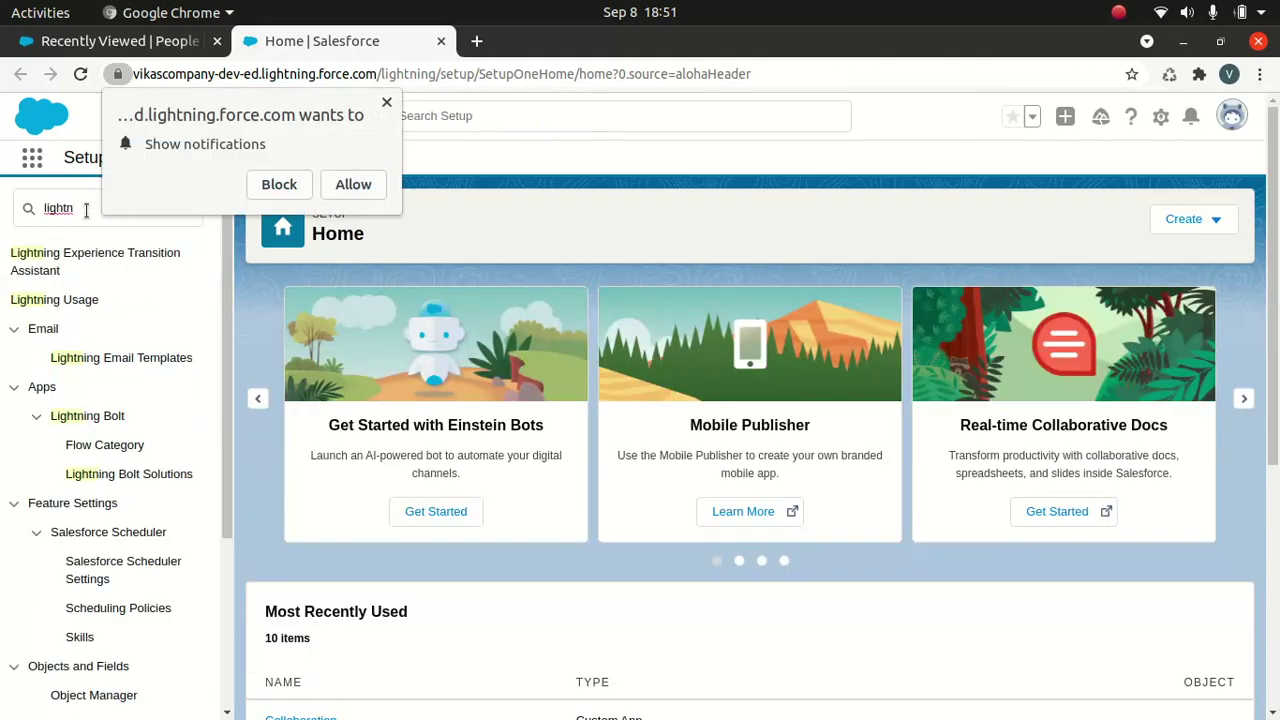
pyautogui.click(386, 102)
pyautogui.write('ing')
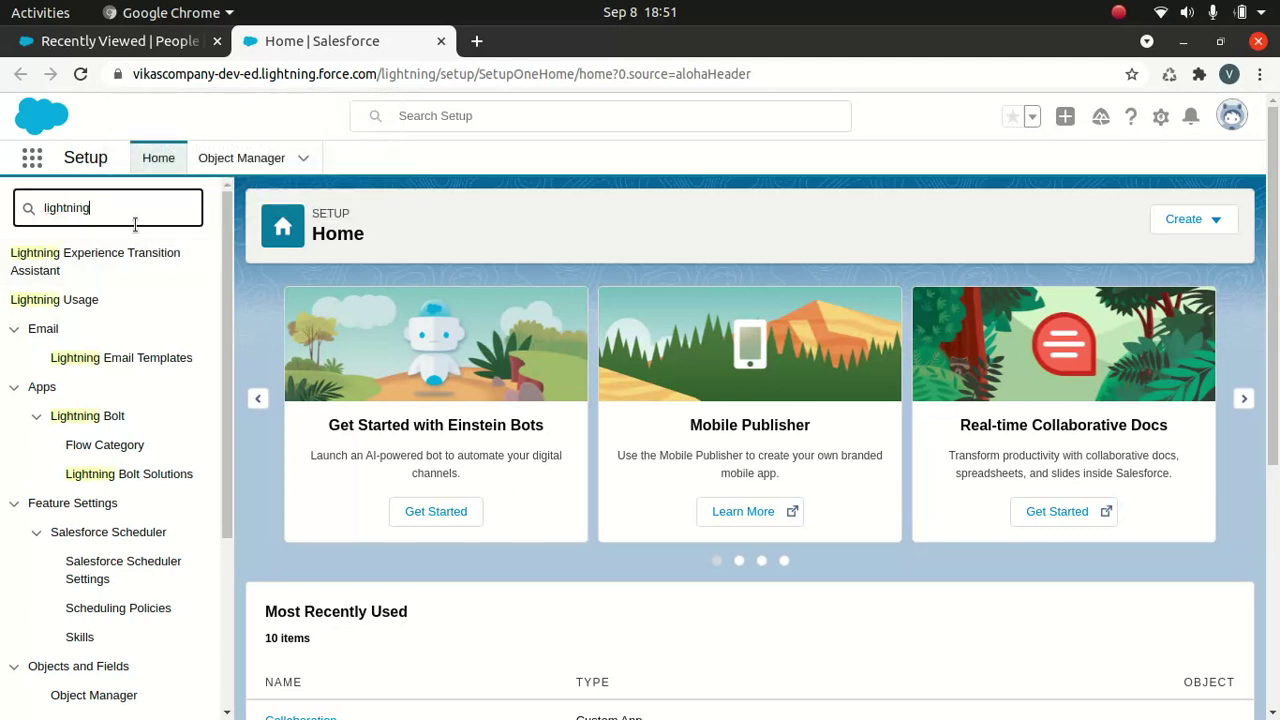
pyautogui.write(' app')
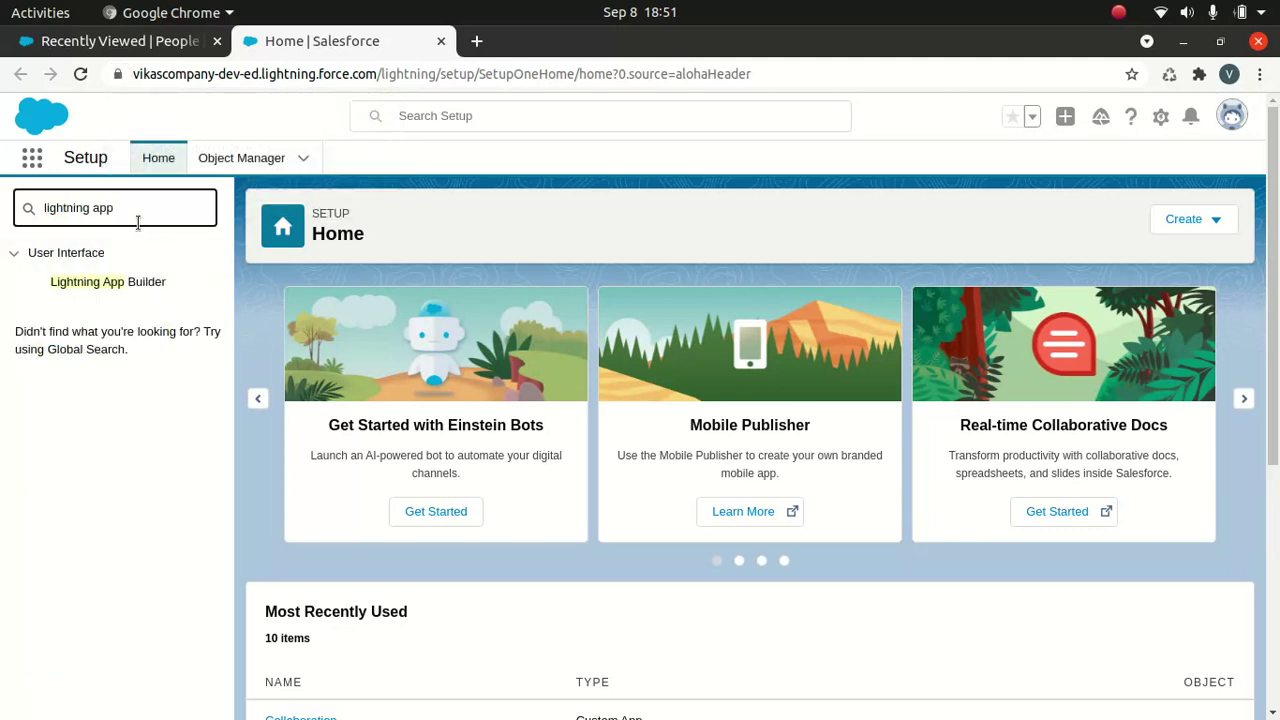
pyautogui.click(117, 287)
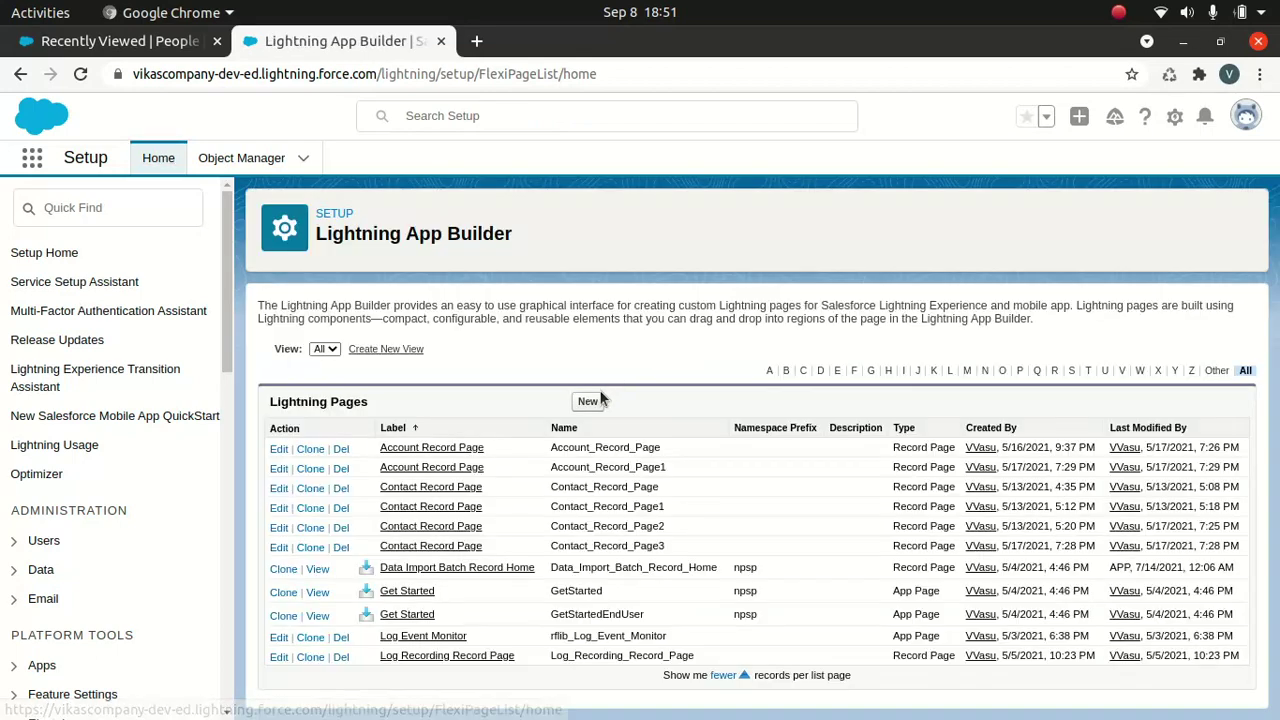
# Step: Start a new Lightning page of type App Page with the label "DashBoard Page"
pyautogui.click(588, 401)
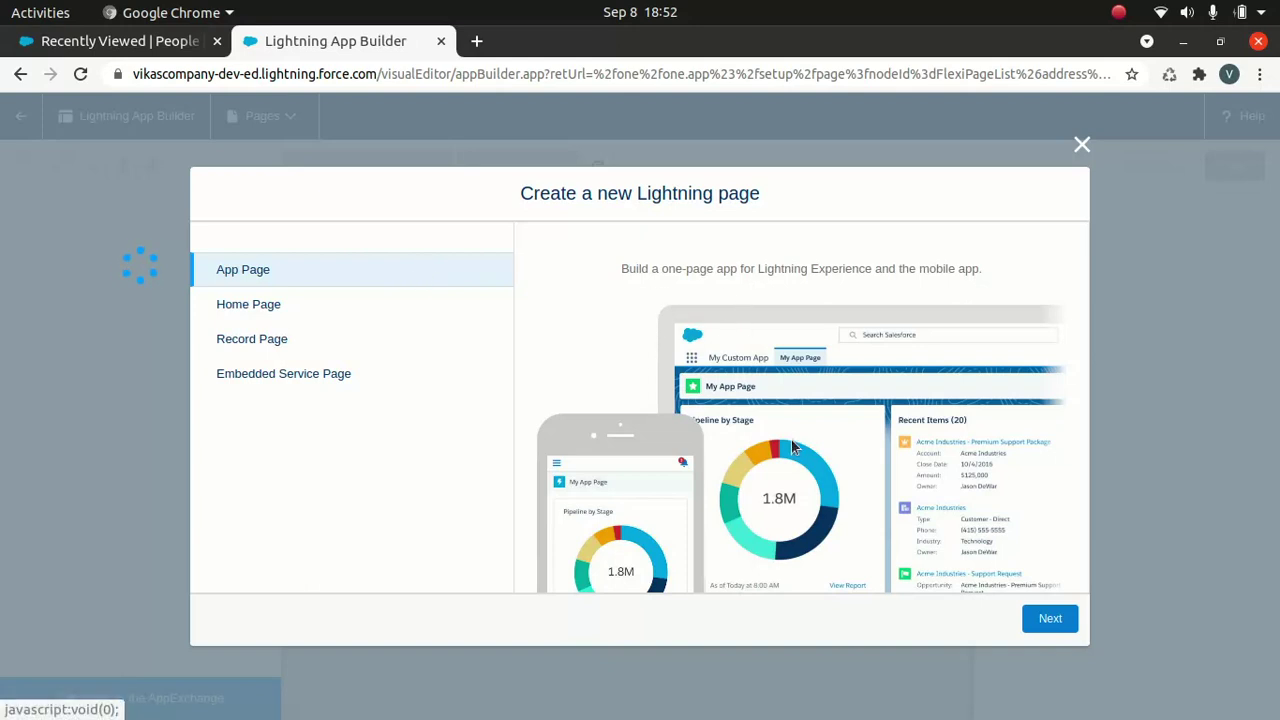
pyautogui.click(1045, 618)
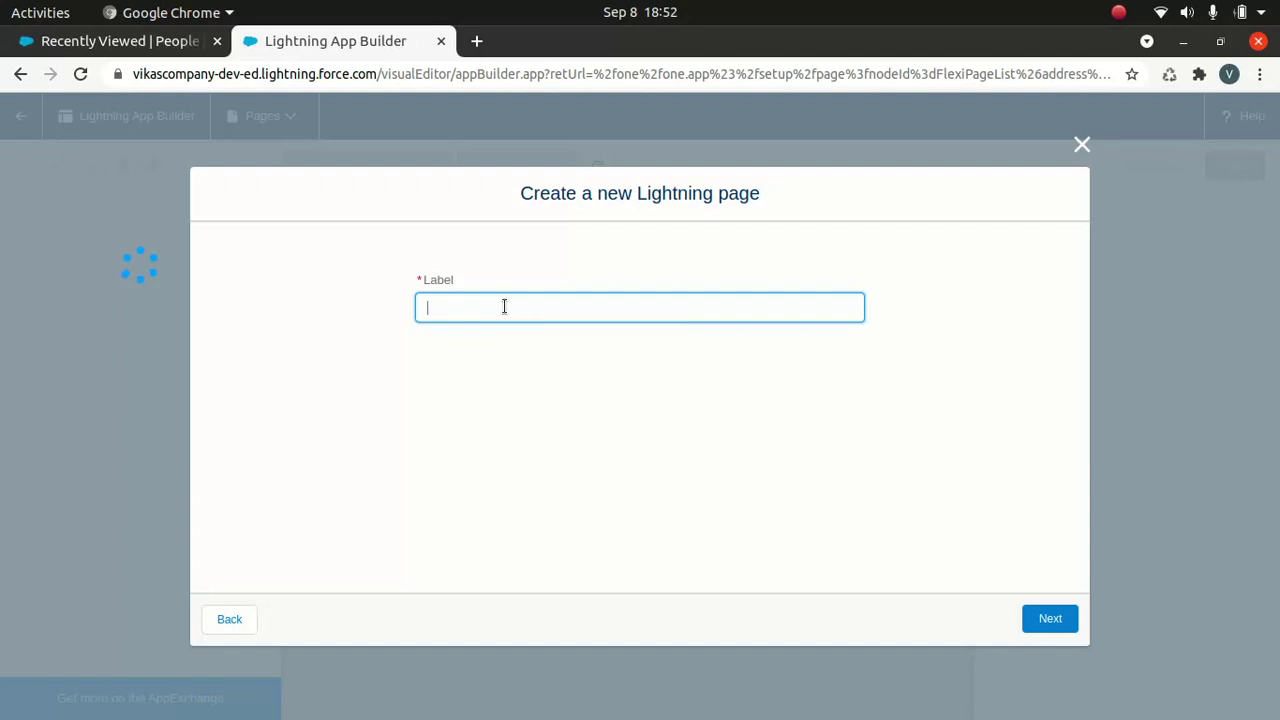
pyautogui.write('DashBoard Page')
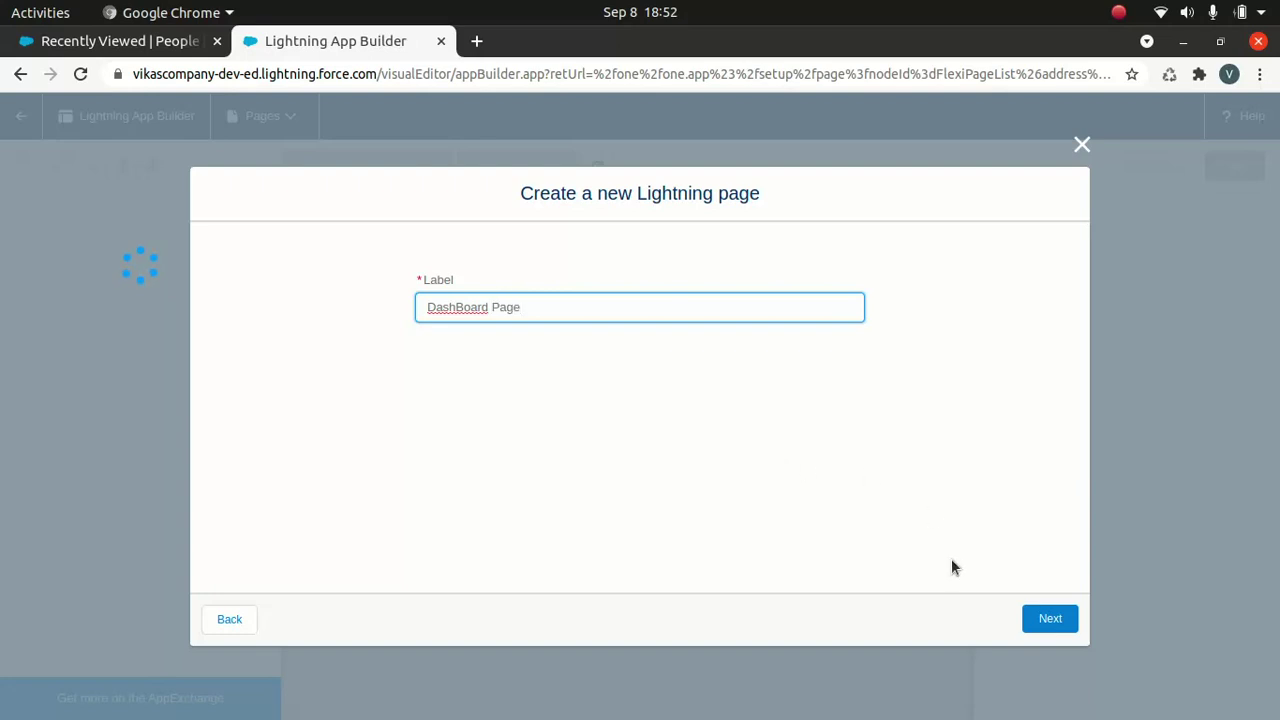
pyautogui.click(1042, 617)
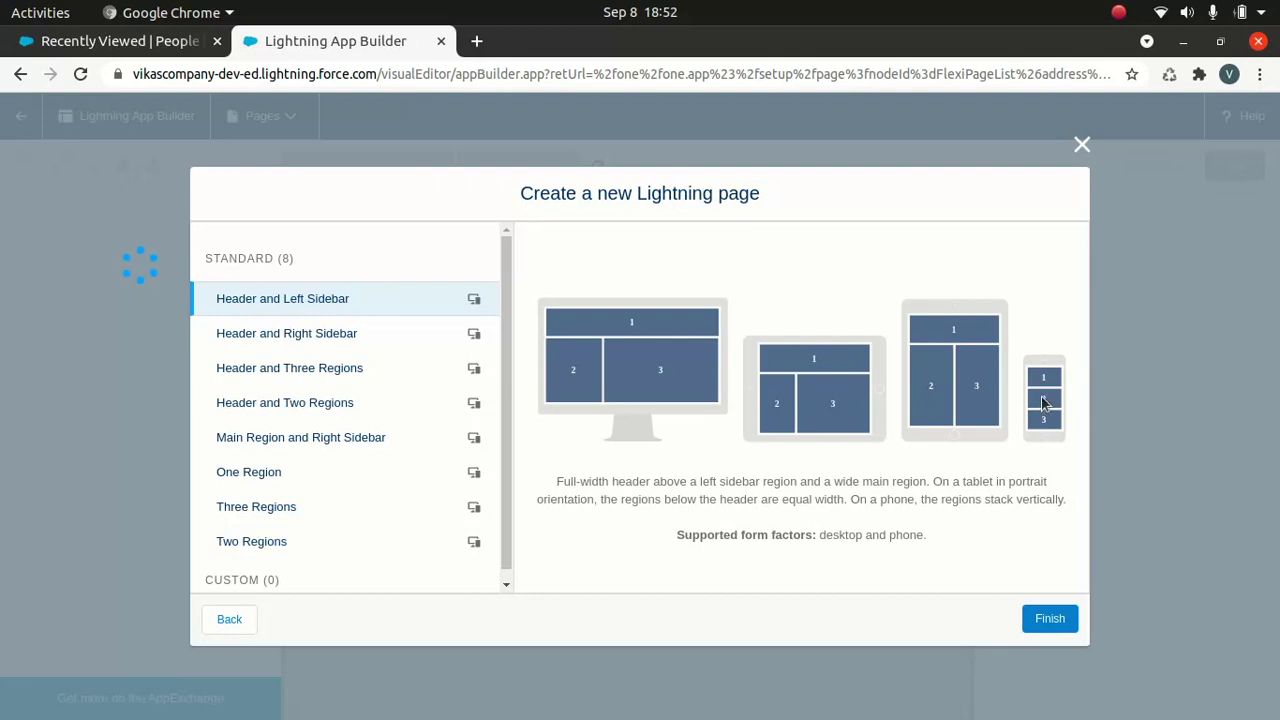
# Step: Compare the standard page templates and create the page with the Header and Left Sidebar template
pyautogui.click(330, 337)
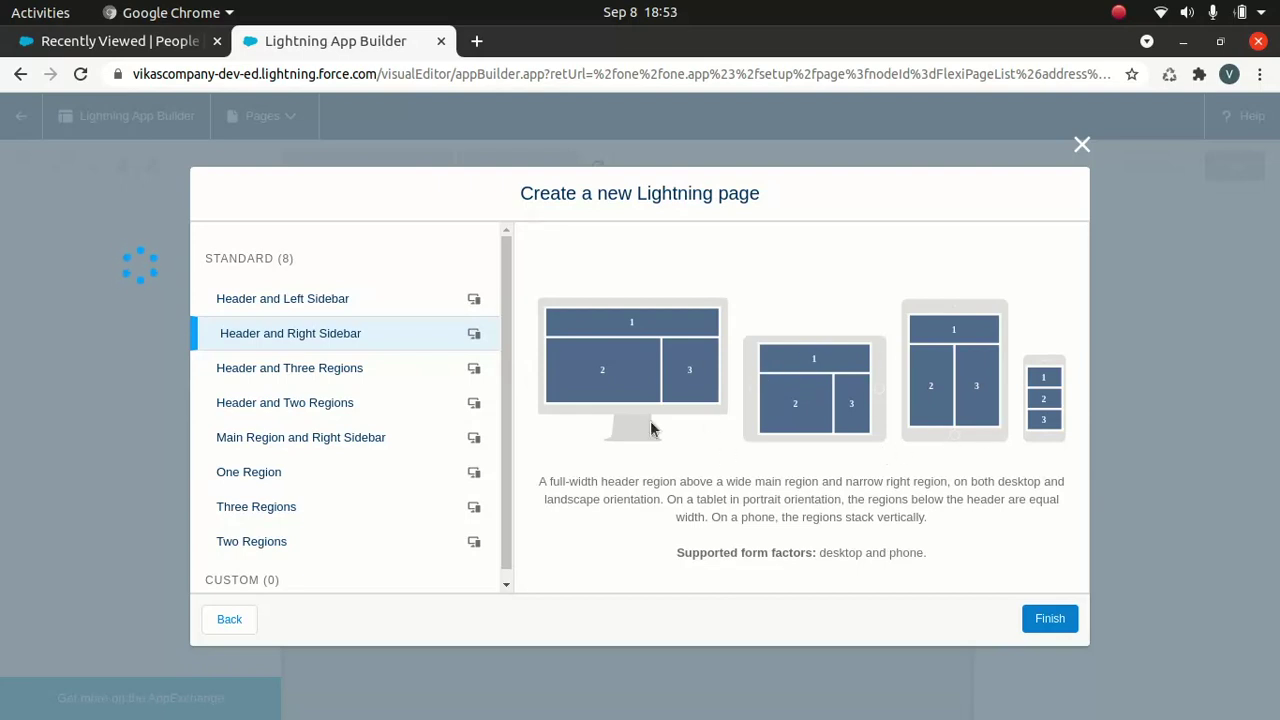
pyautogui.click(294, 298)
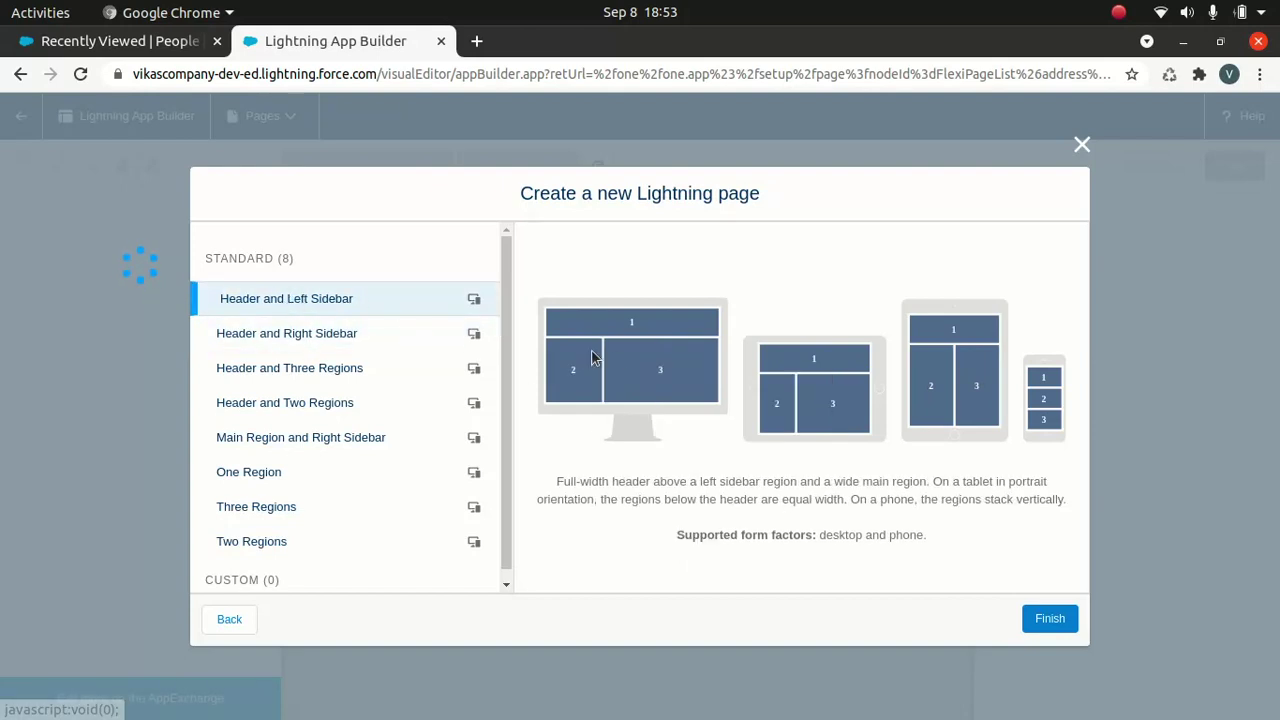
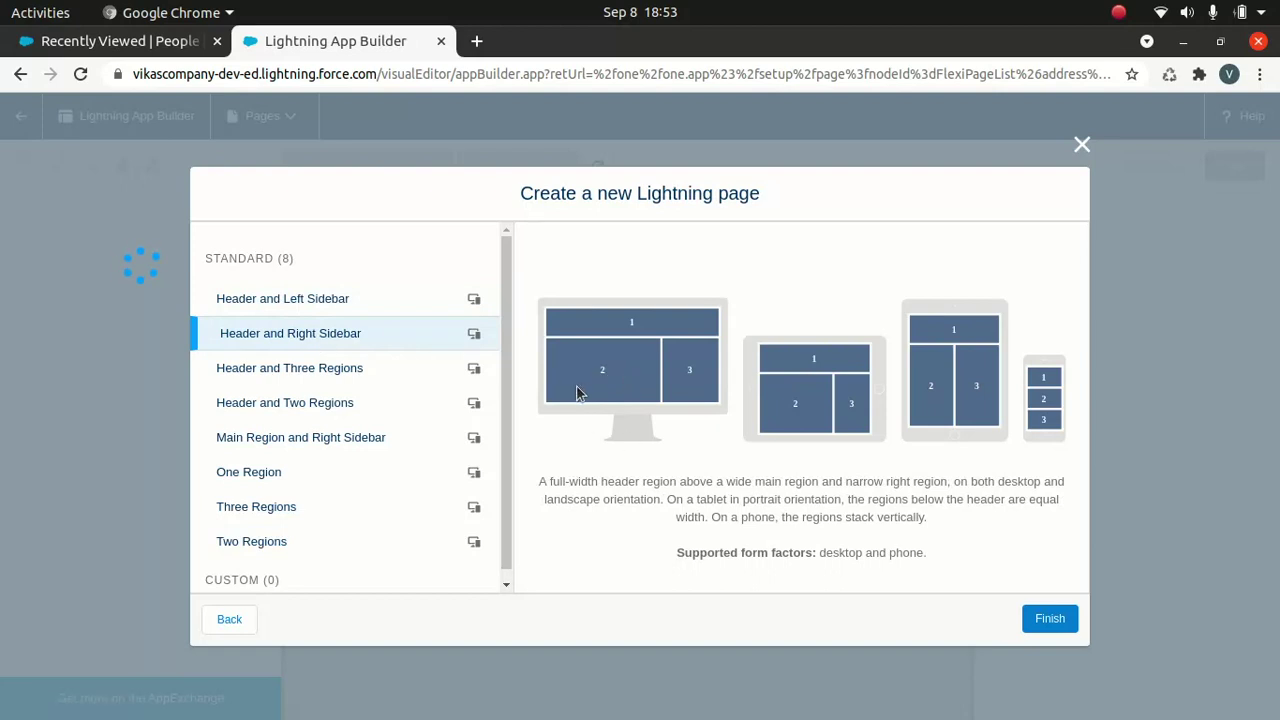
pyautogui.click(323, 378)
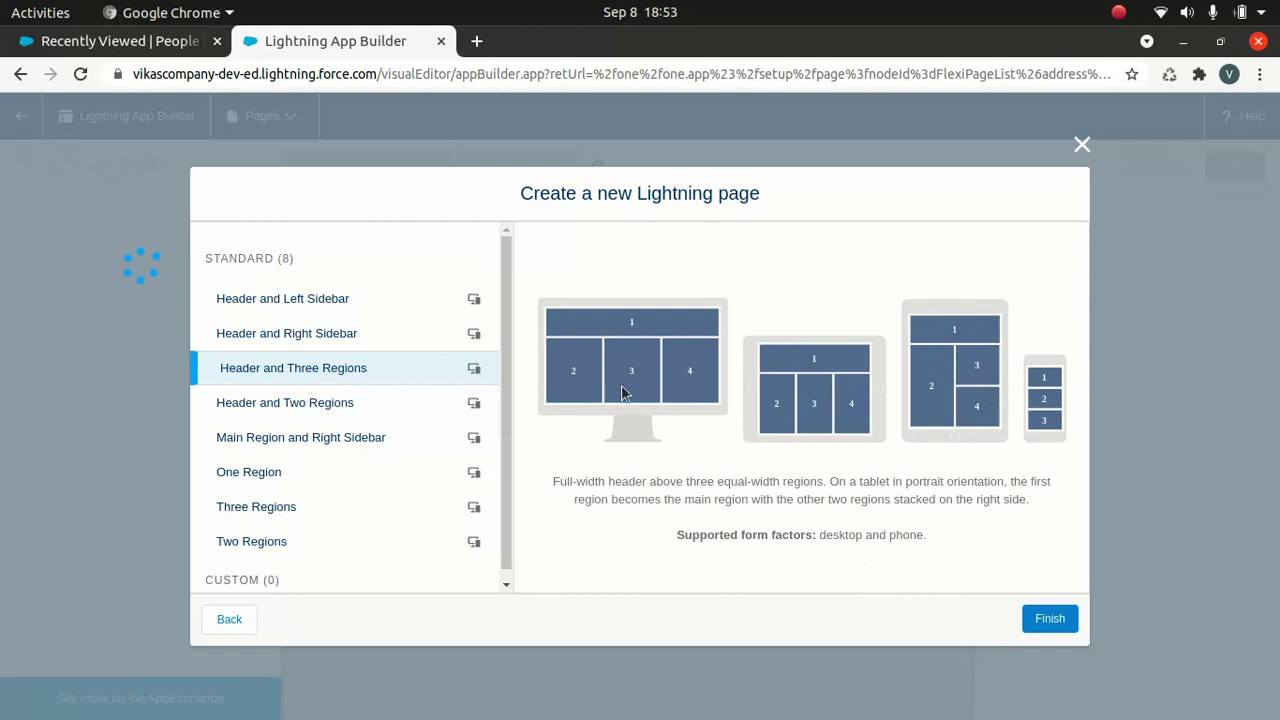
pyautogui.click(253, 476)
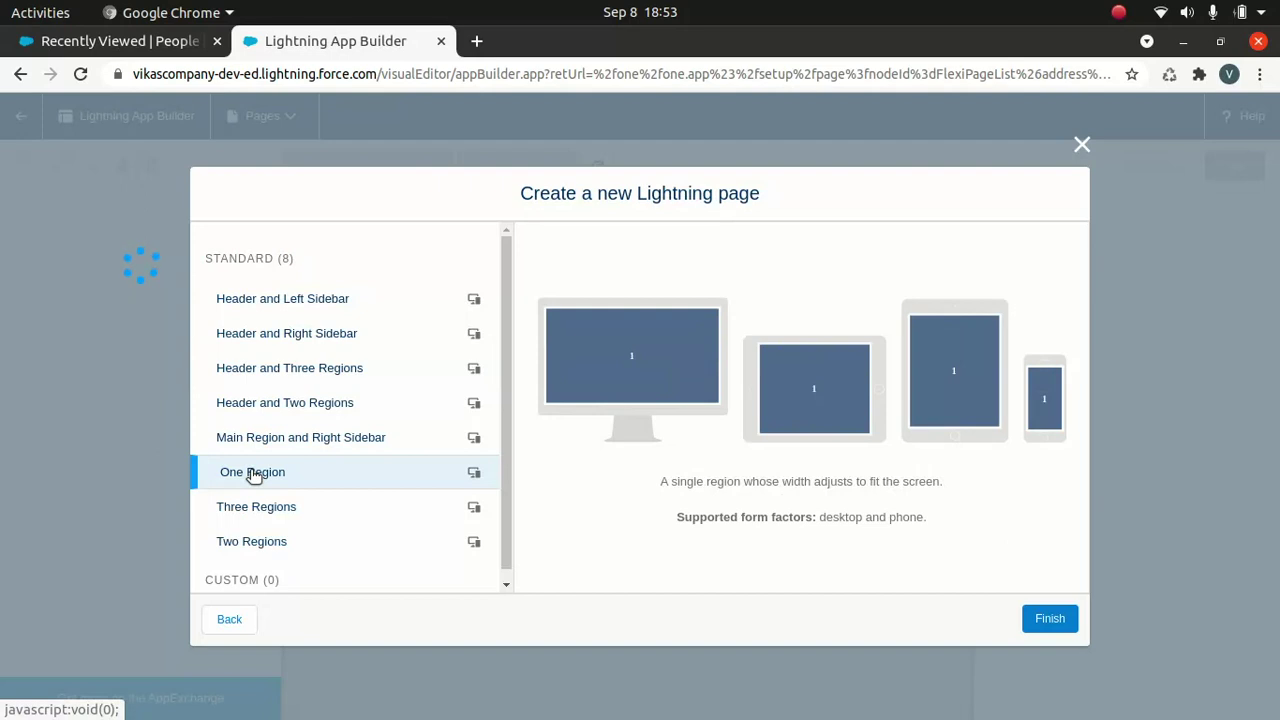
pyautogui.click(279, 306)
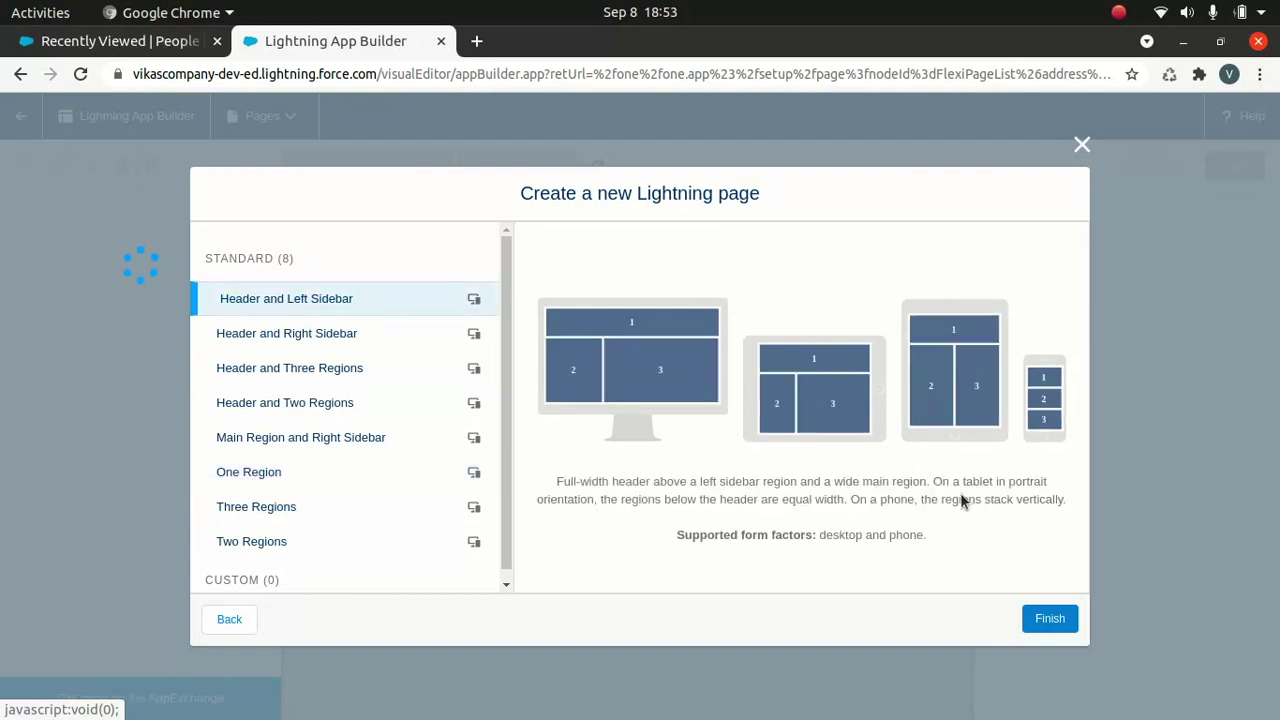
pyautogui.click(1045, 617)
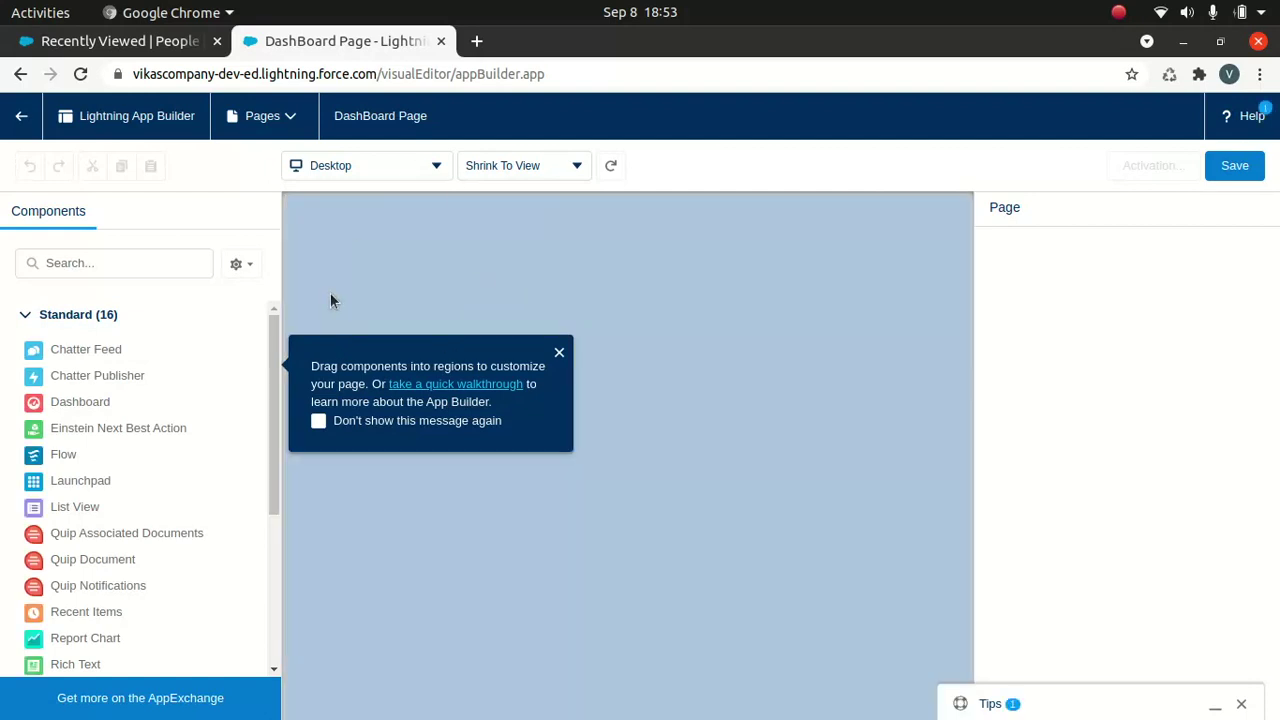
# Step: Search the components for "DASH" and place Tableau CRM Dashboard in the sidebar region and Dashboard in the main region
pyautogui.click(91, 264)
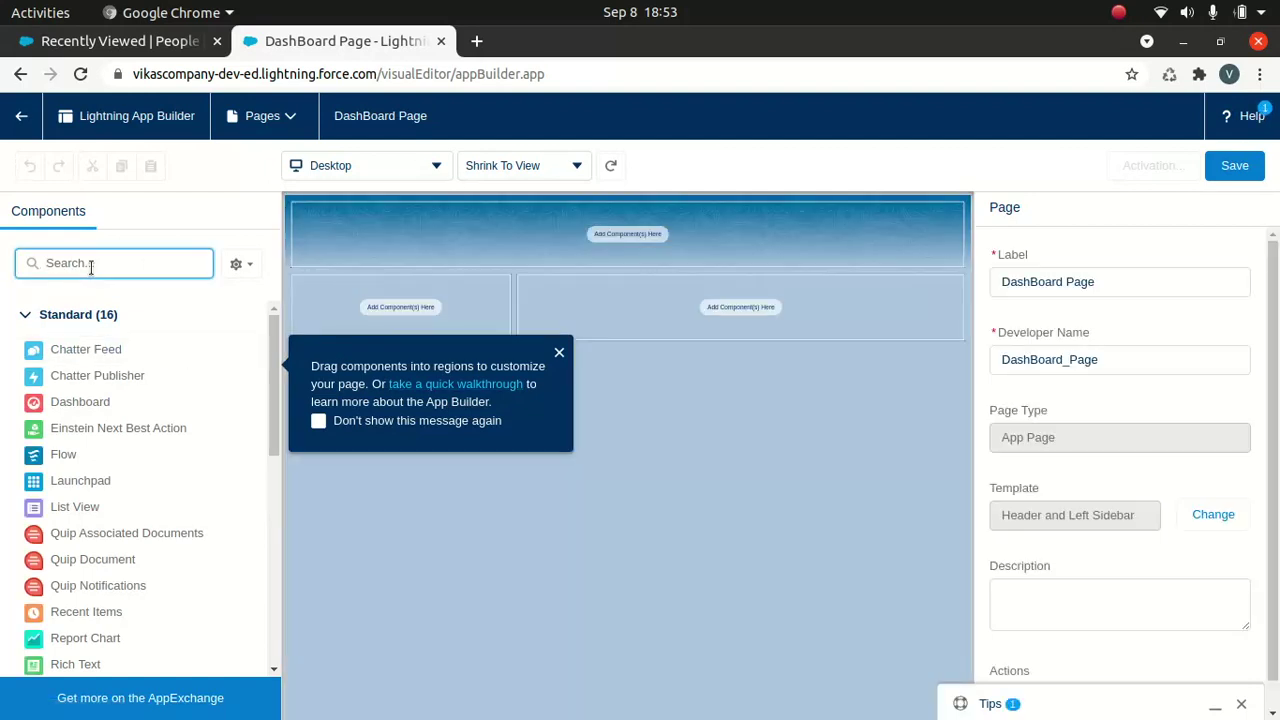
pyautogui.write('DCS')
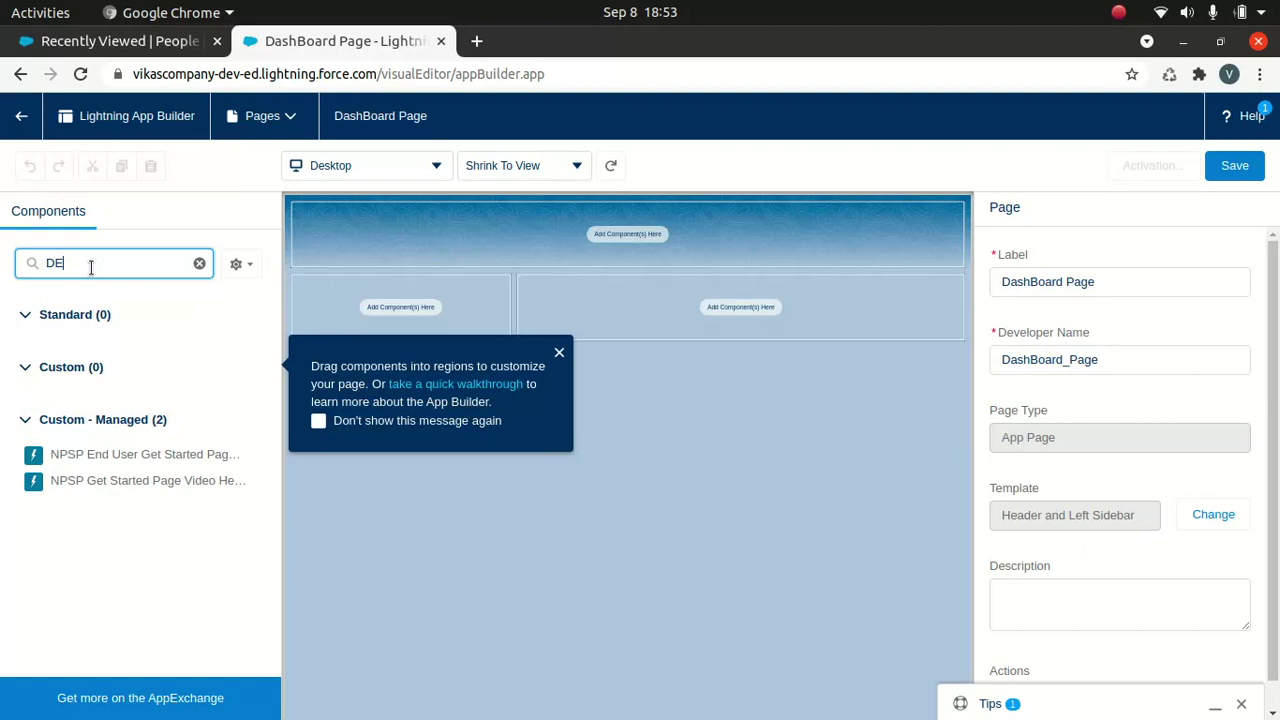
pyautogui.press('BackSpace')
pyautogui.press('BackSpace')
pyautogui.write('ASH')
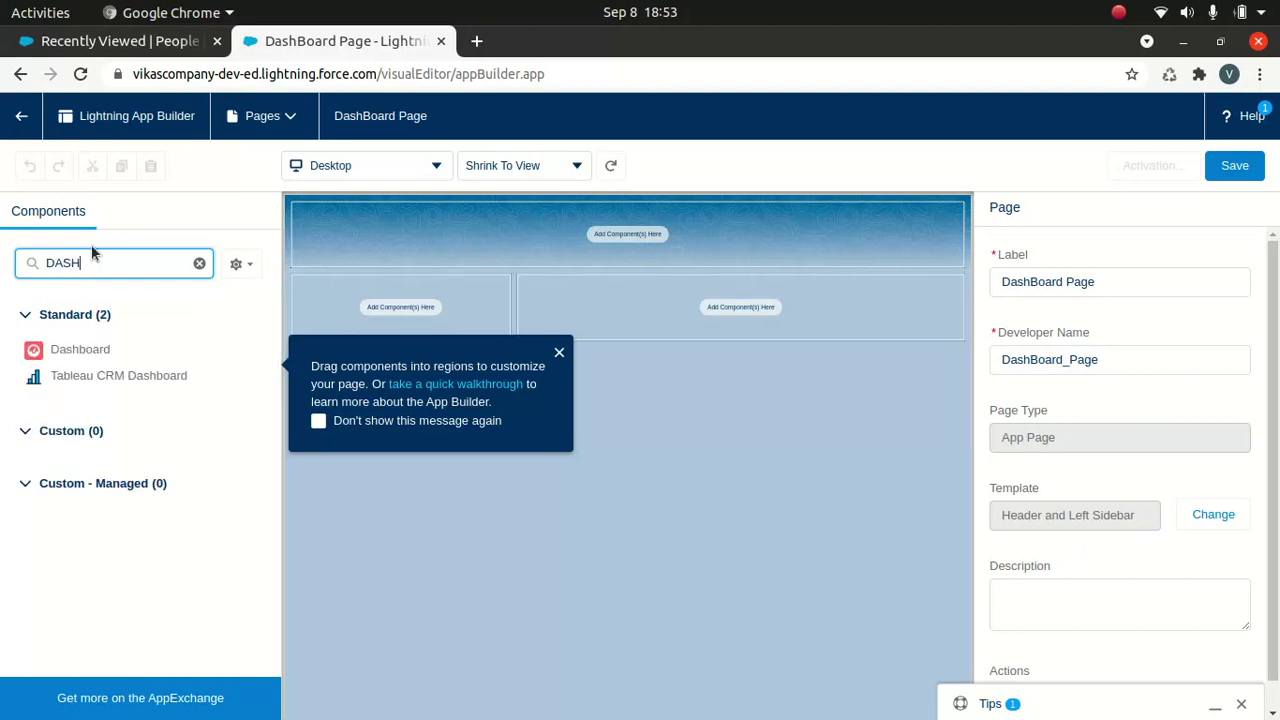
pyautogui.moveTo(99, 385); pyautogui.dragTo(498, 405)
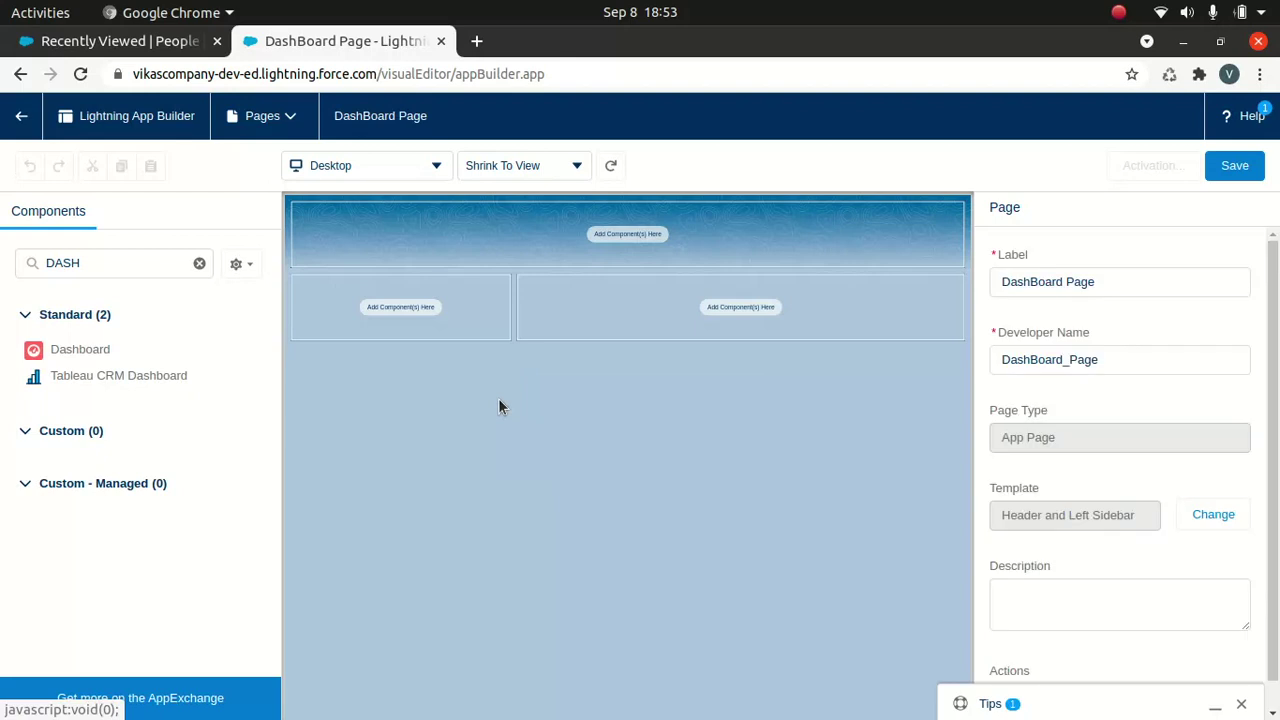
pyautogui.moveTo(100, 375); pyautogui.dragTo(366, 303)
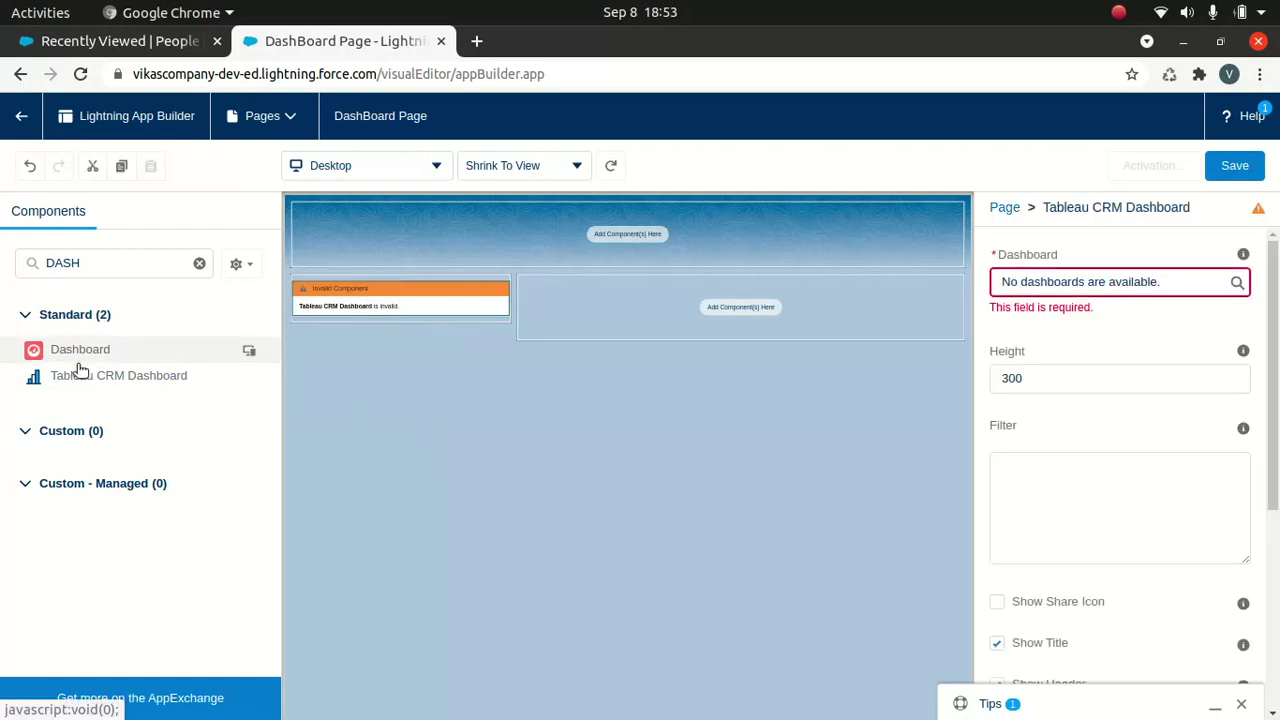
pyautogui.moveTo(74, 357); pyautogui.dragTo(637, 299)
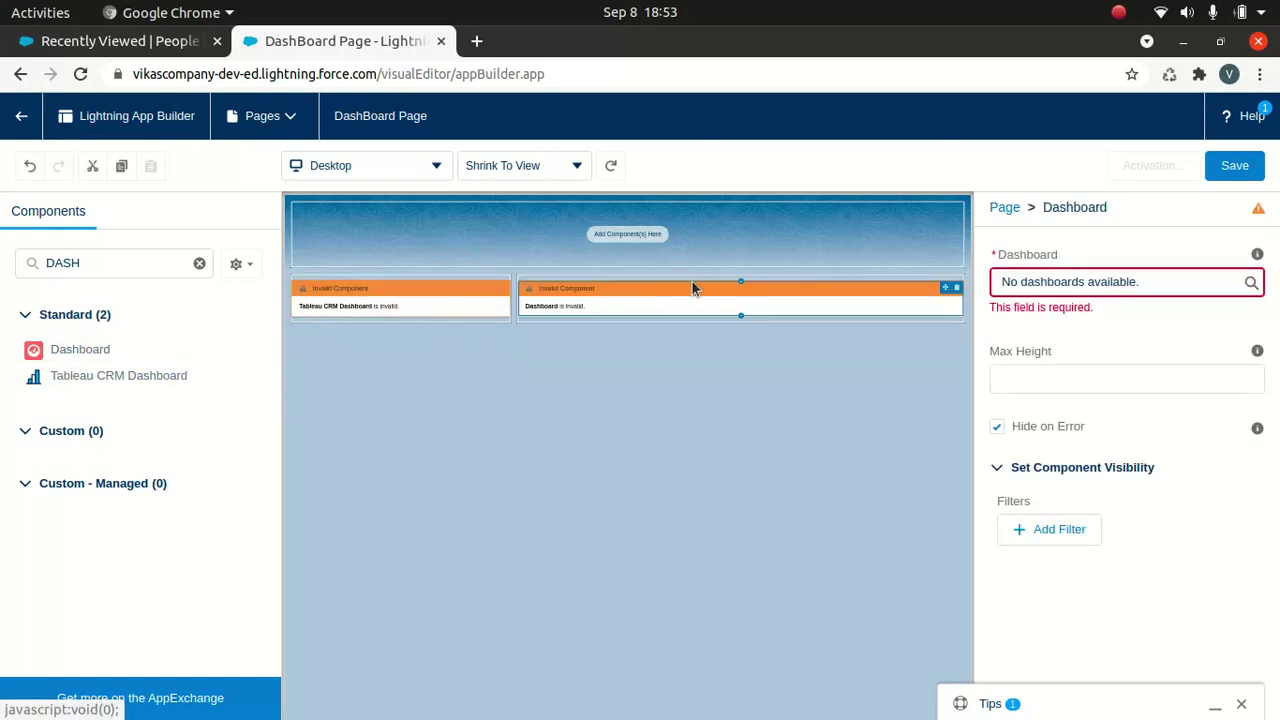
# Step: Check the Dashboard component's selection for available dashboards and delete both dashboard components from the page
pyautogui.click(1171, 282)
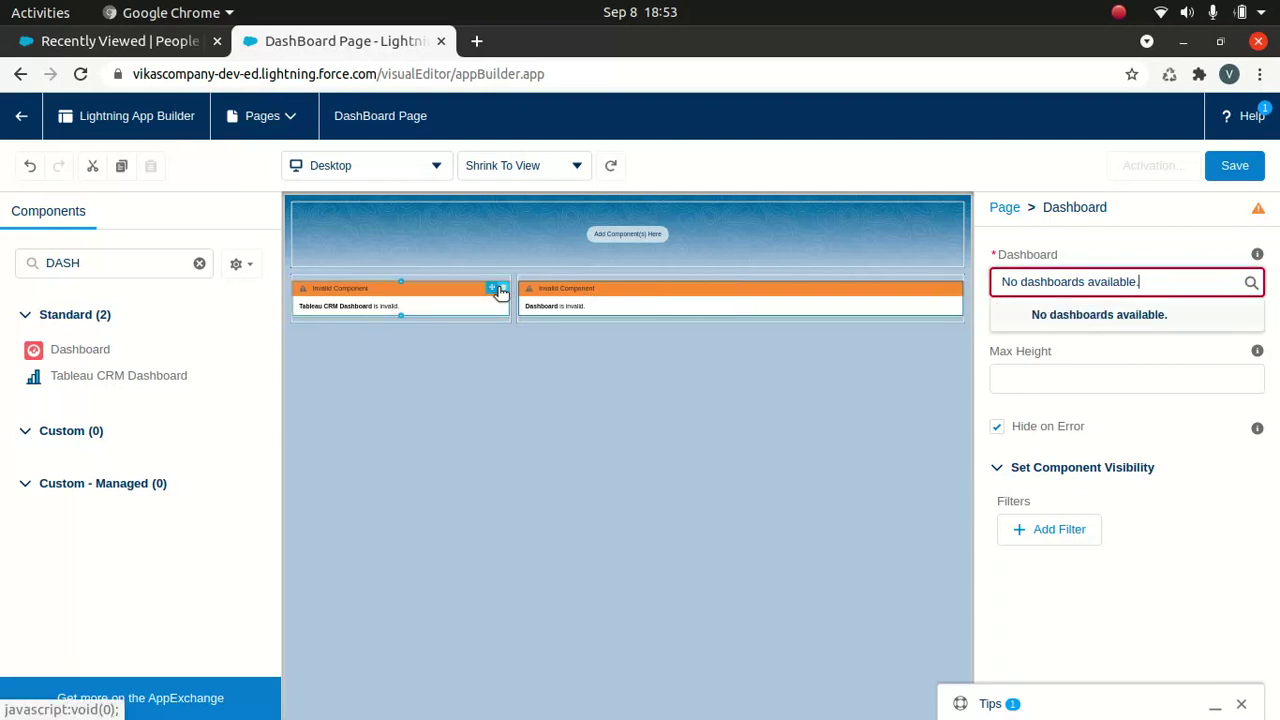
pyautogui.click(502, 289)
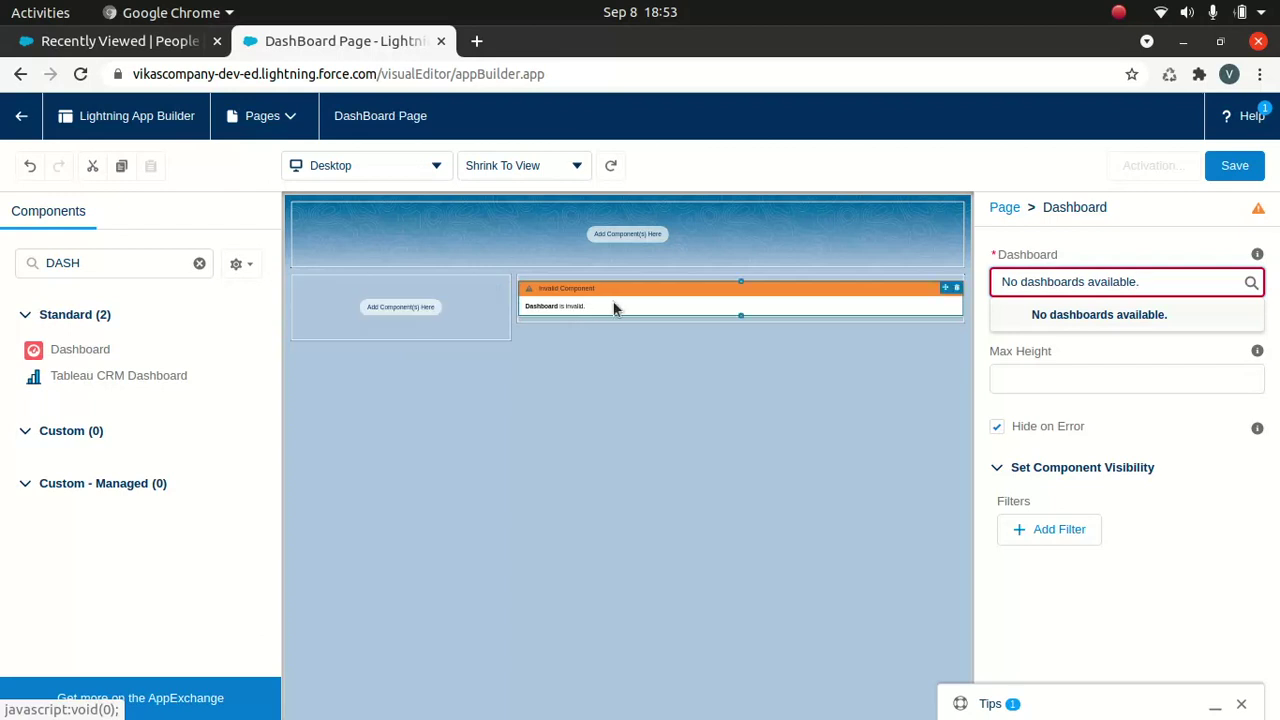
pyautogui.click(615, 308)
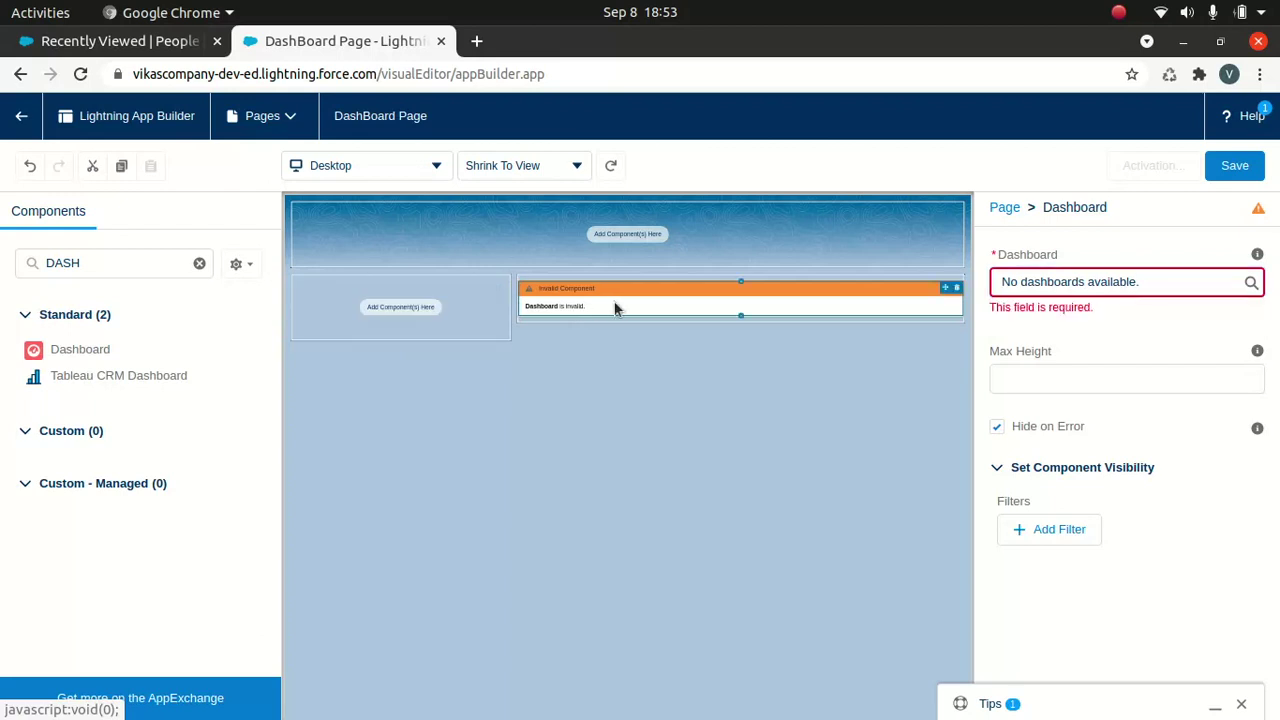
pyautogui.click(1123, 283)
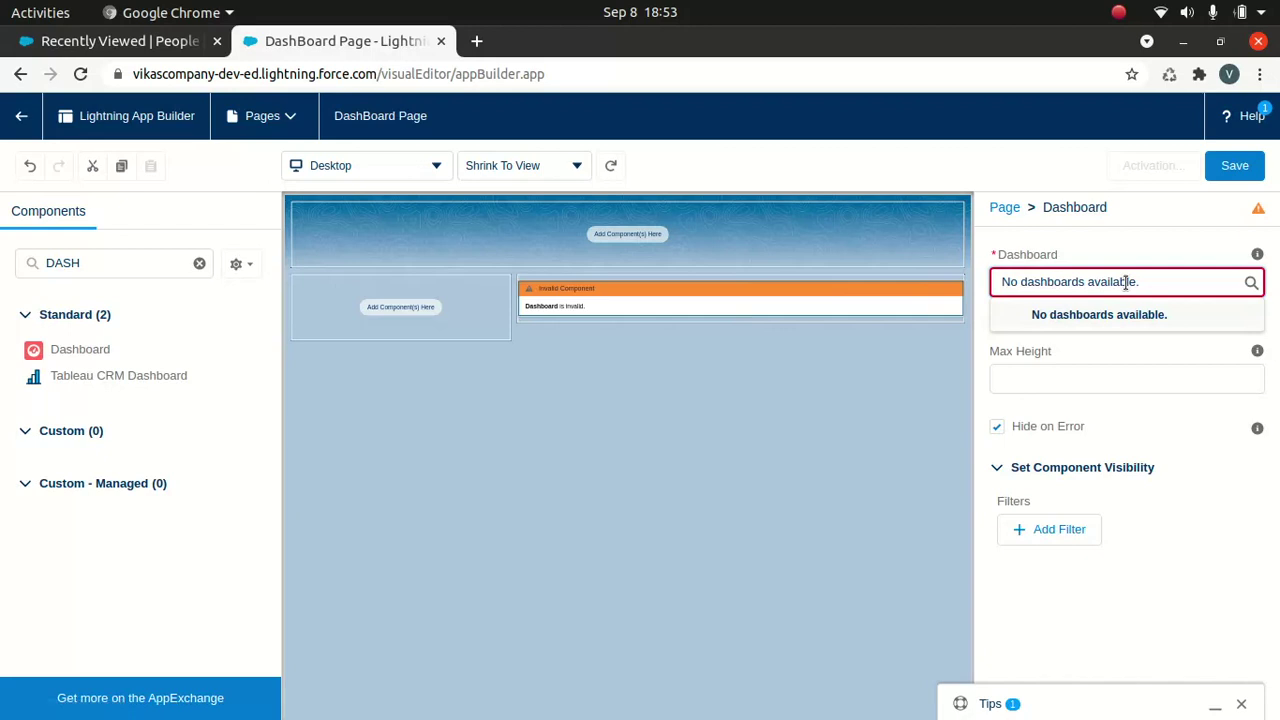
pyautogui.click(956, 287)
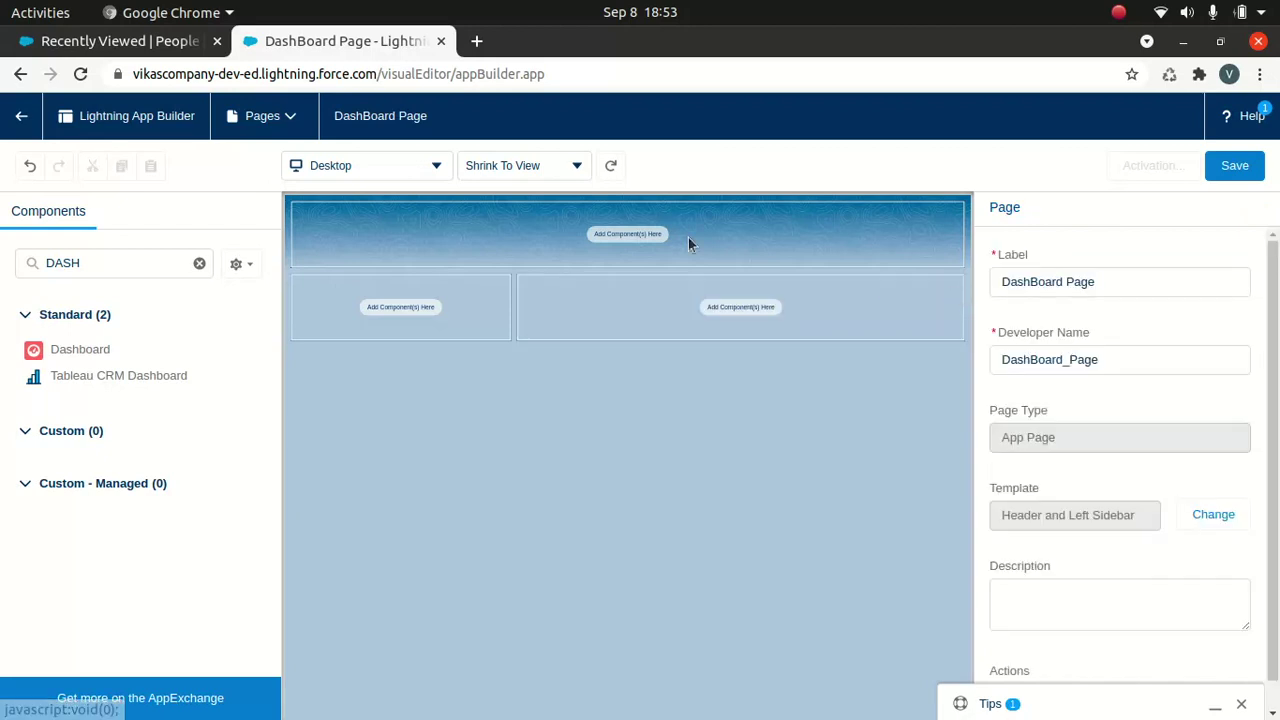
# Step: Clear the component search and place Chatter Feed in the sidebar region and List View in the main region
pyautogui.click(130, 263)
pyautogui.hotkey('ctrl', 'a')
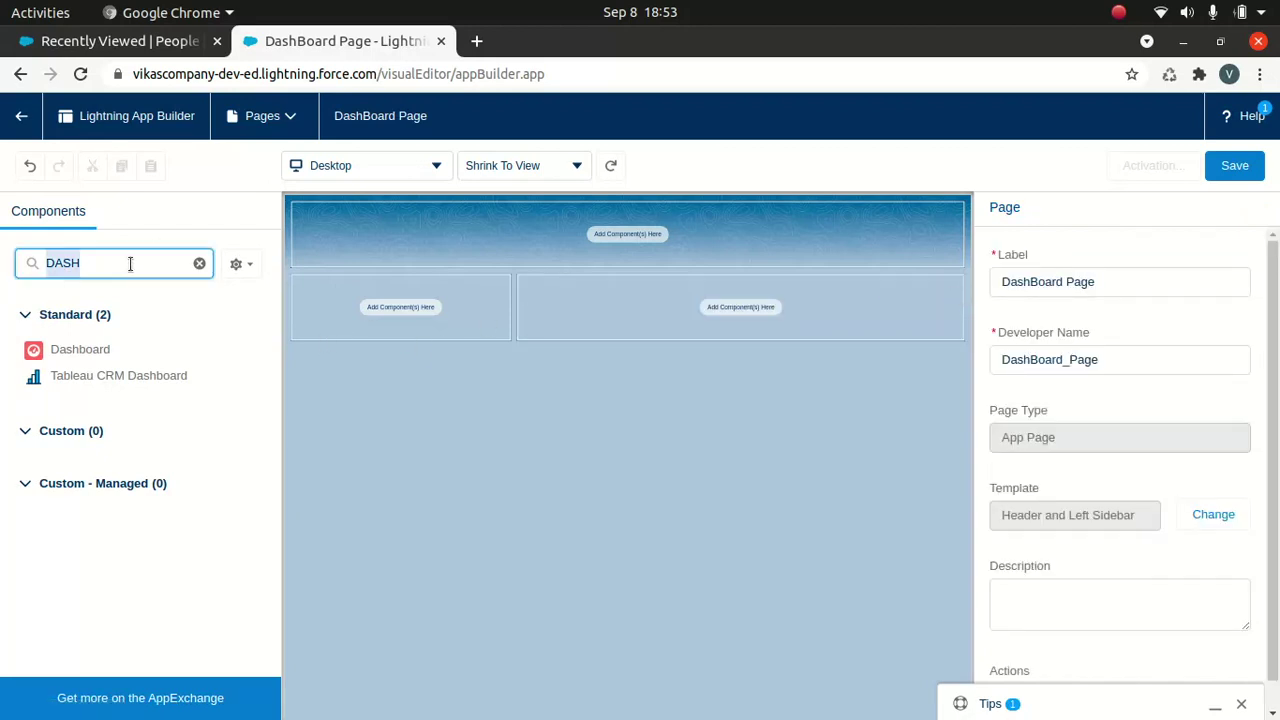
pyautogui.press('BackSpace')
pyautogui.moveTo(86, 349); pyautogui.dragTo(351, 311)
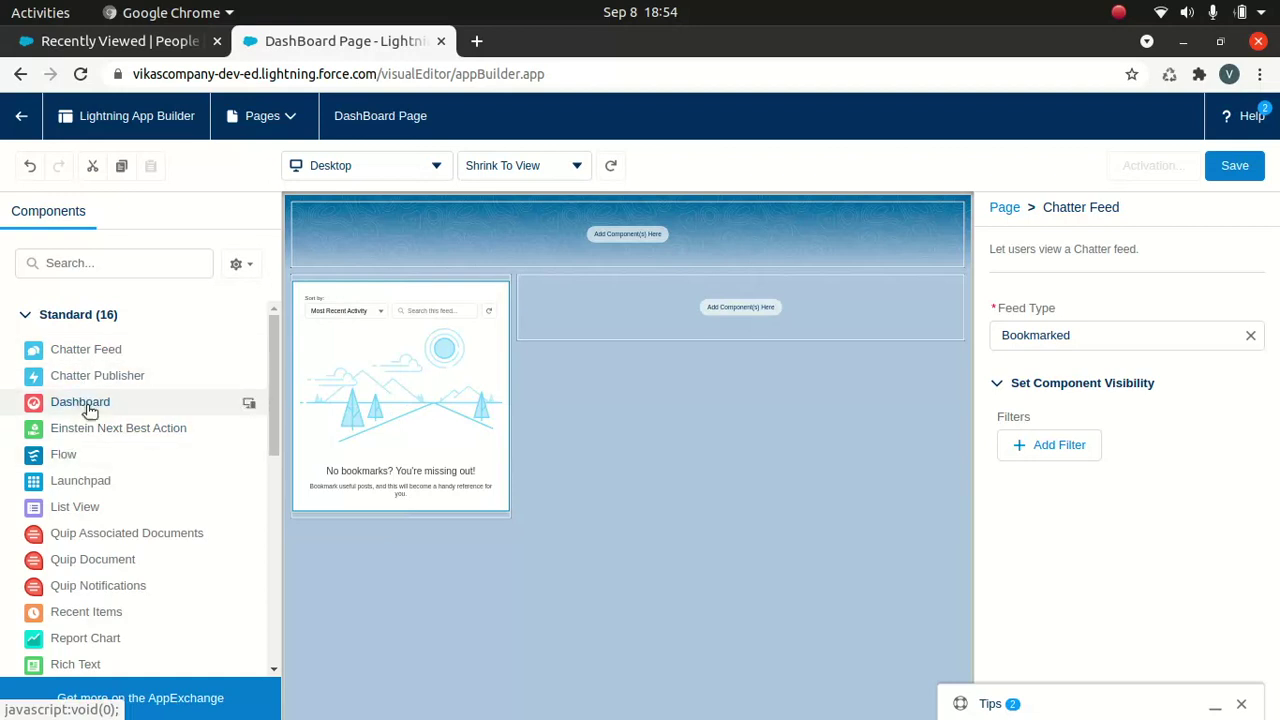
pyautogui.moveTo(92, 508); pyautogui.dragTo(606, 303)
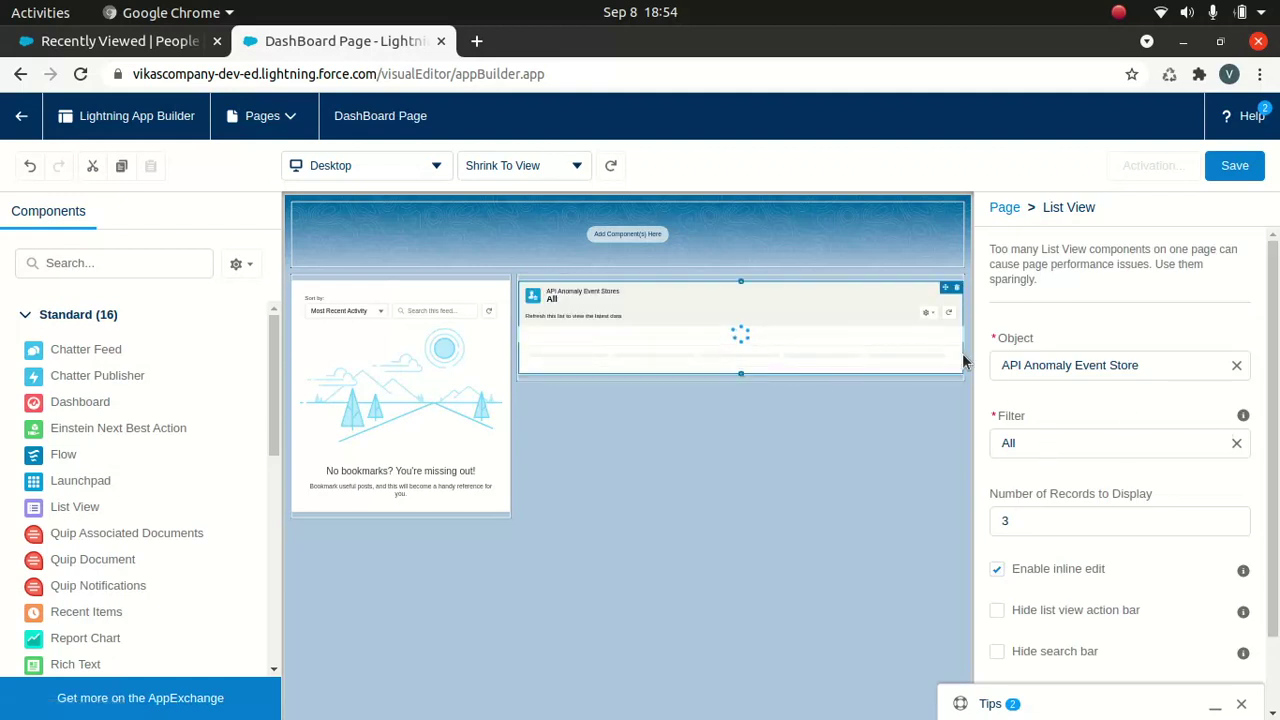
# Step: Set the List View's object to Account and look through the standard, custom and managed components
pyautogui.click(1152, 368)
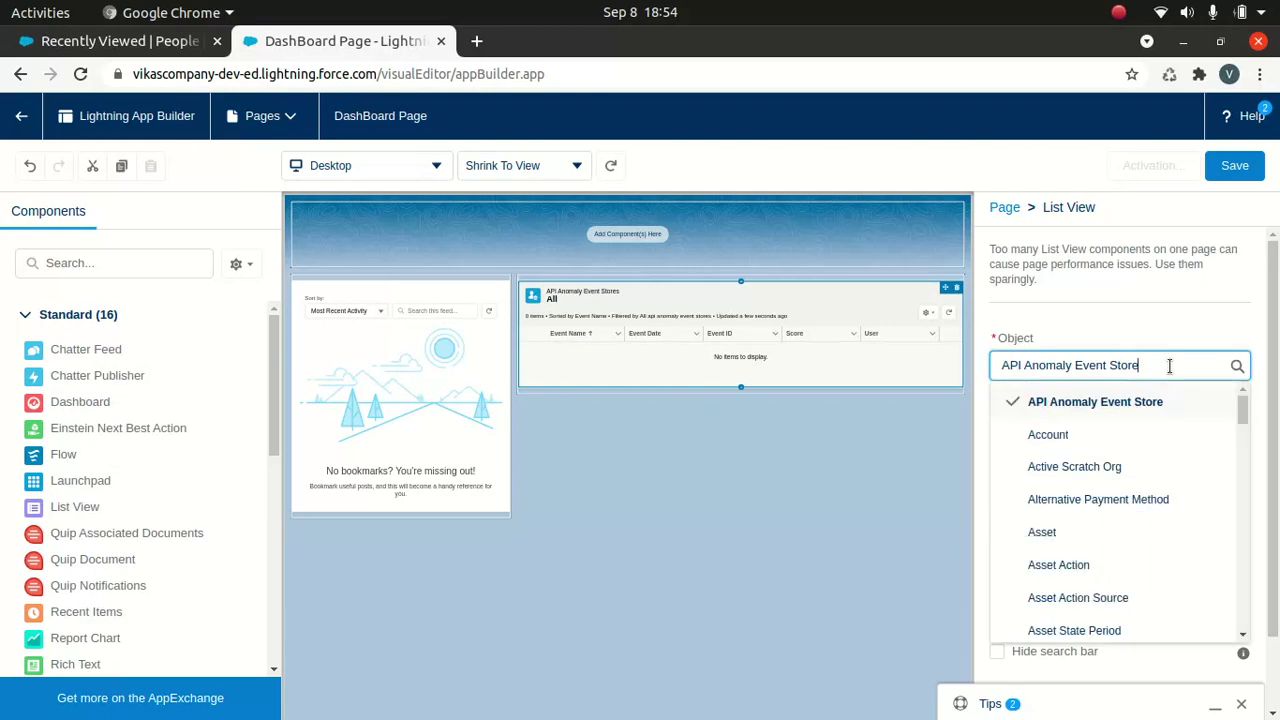
pyautogui.click(1055, 432)
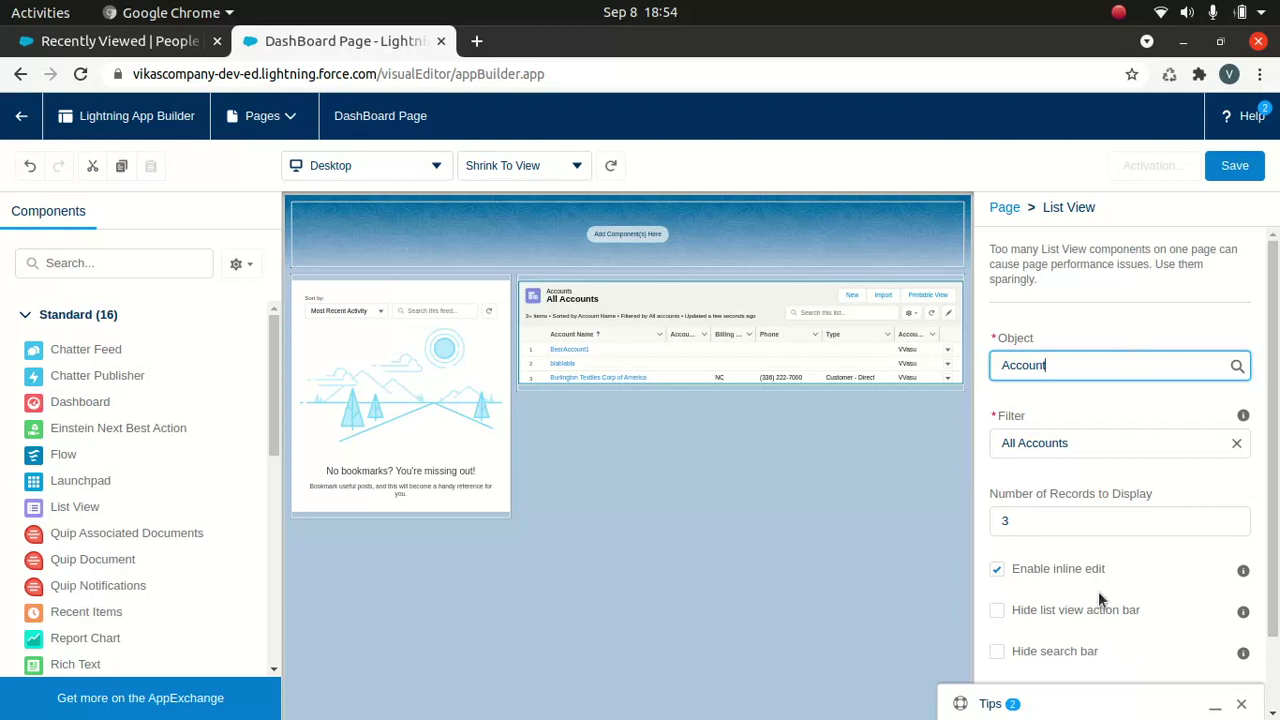
pyautogui.scroll(-1, 1064, 522)
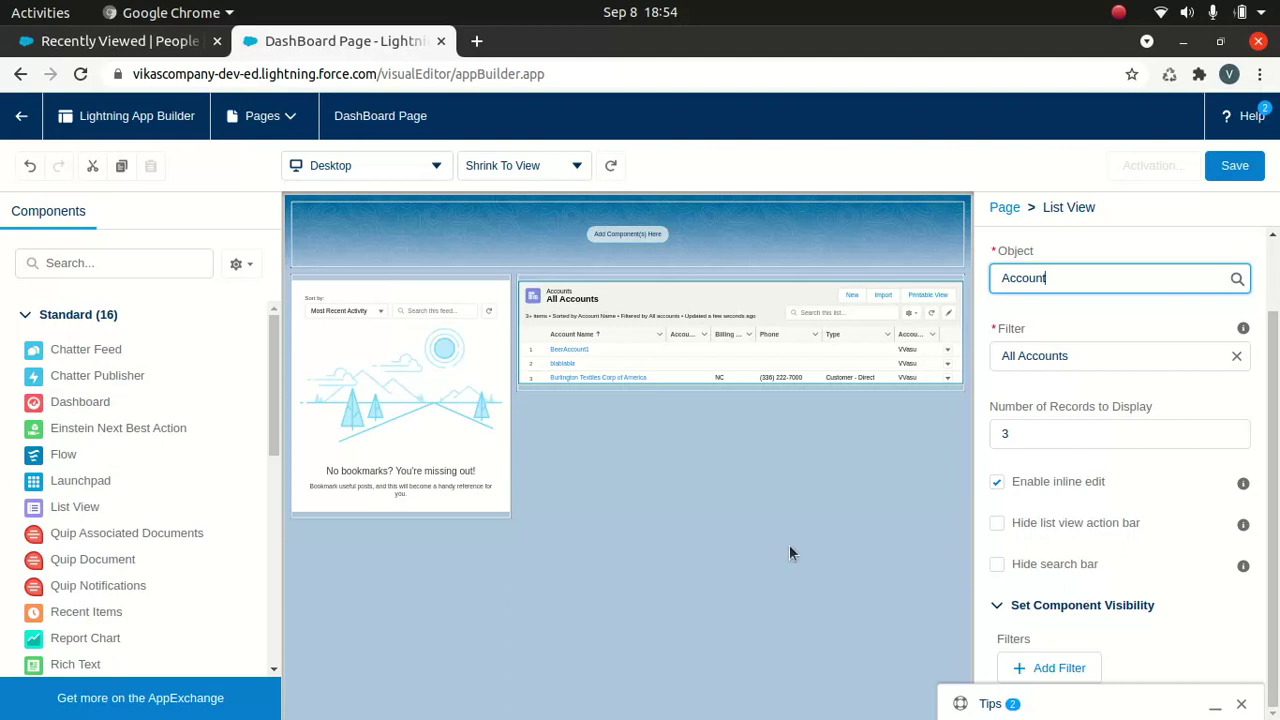
pyautogui.moveTo(270, 373); pyautogui.dragTo(272, 585)
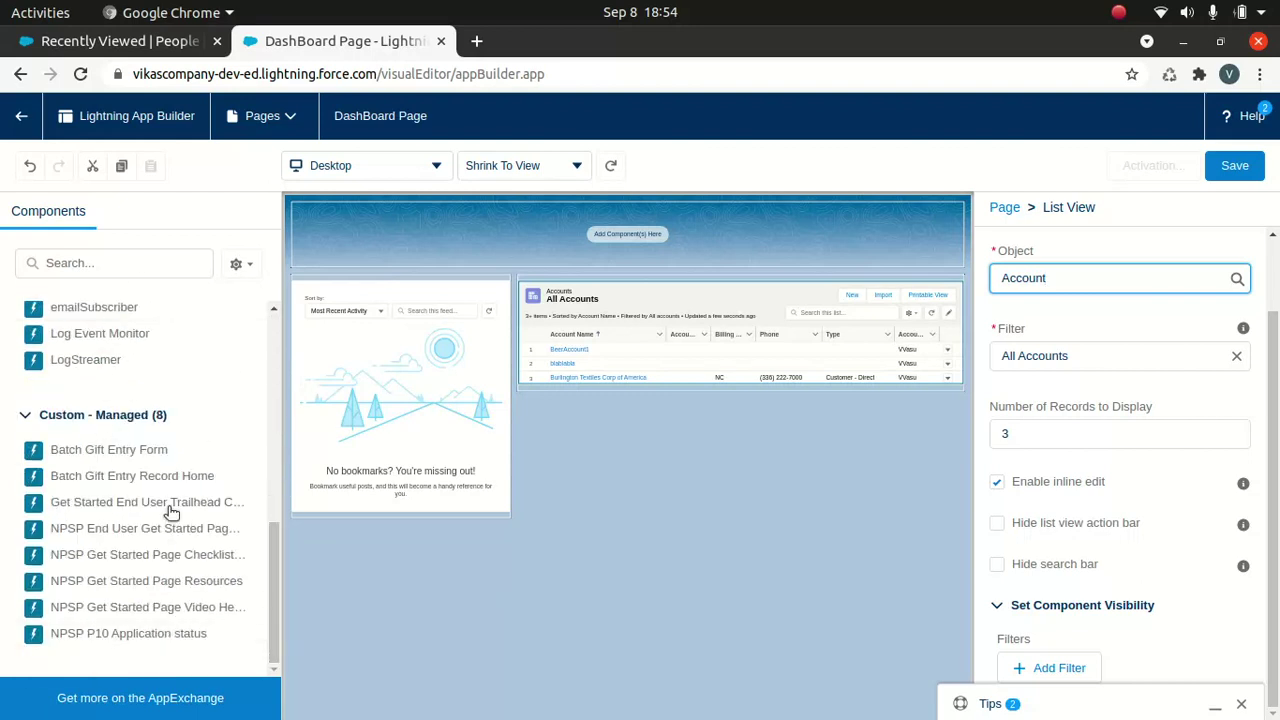
pyautogui.scroll(2, 172, 512)
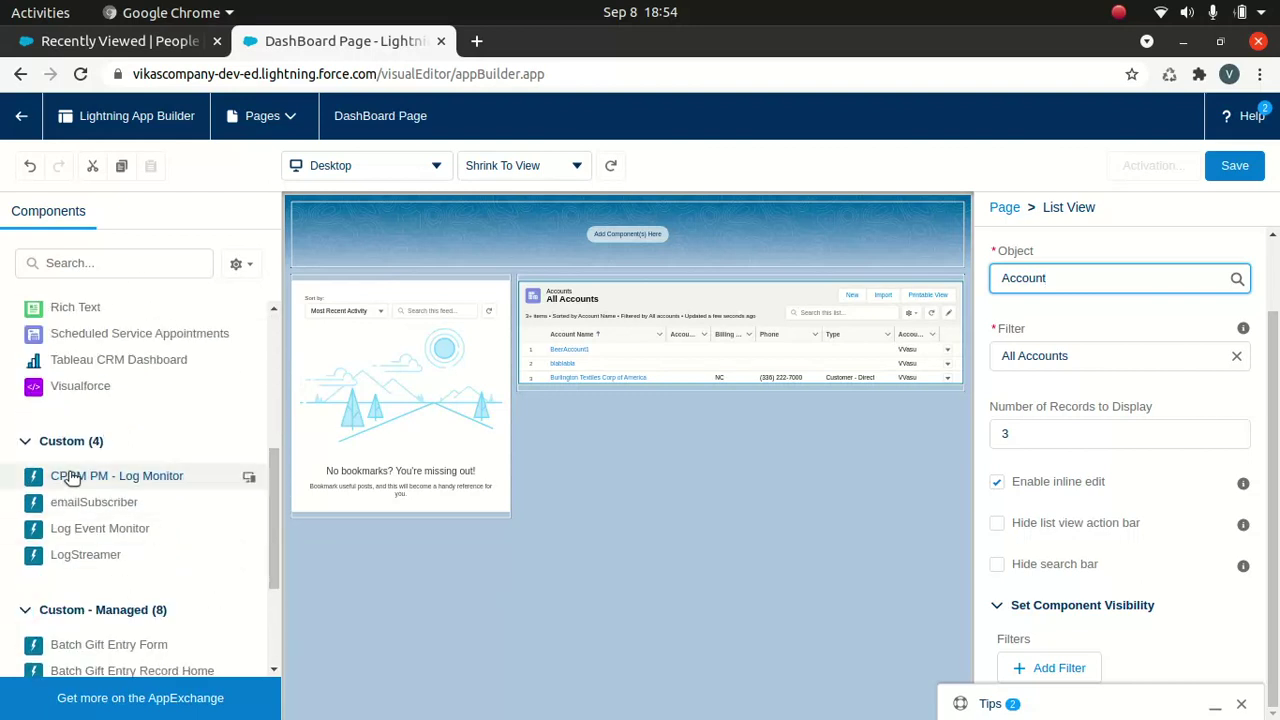
pyautogui.moveTo(267, 485); pyautogui.dragTo(275, 307)
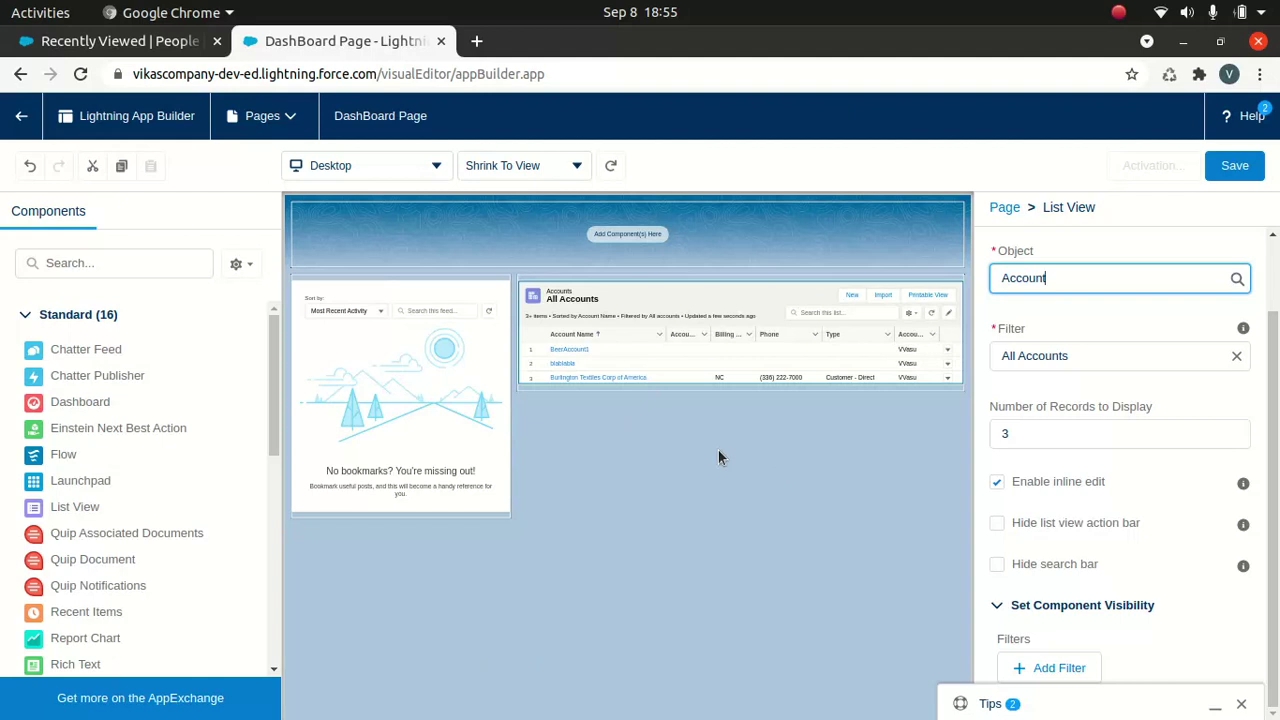
# Step: Save the page, suppress the page-saved message in future, and activate the page for all users without adding it to navigation menus
pyautogui.click(1221, 166)
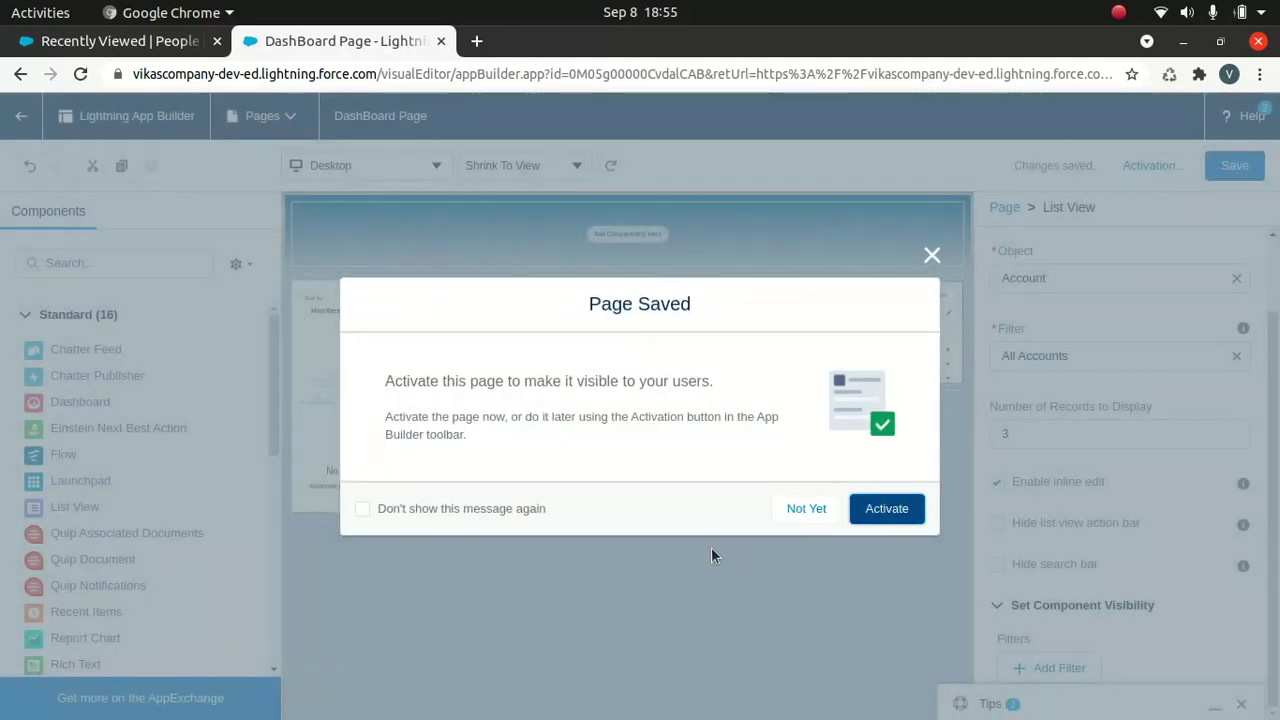
pyautogui.click(363, 510)
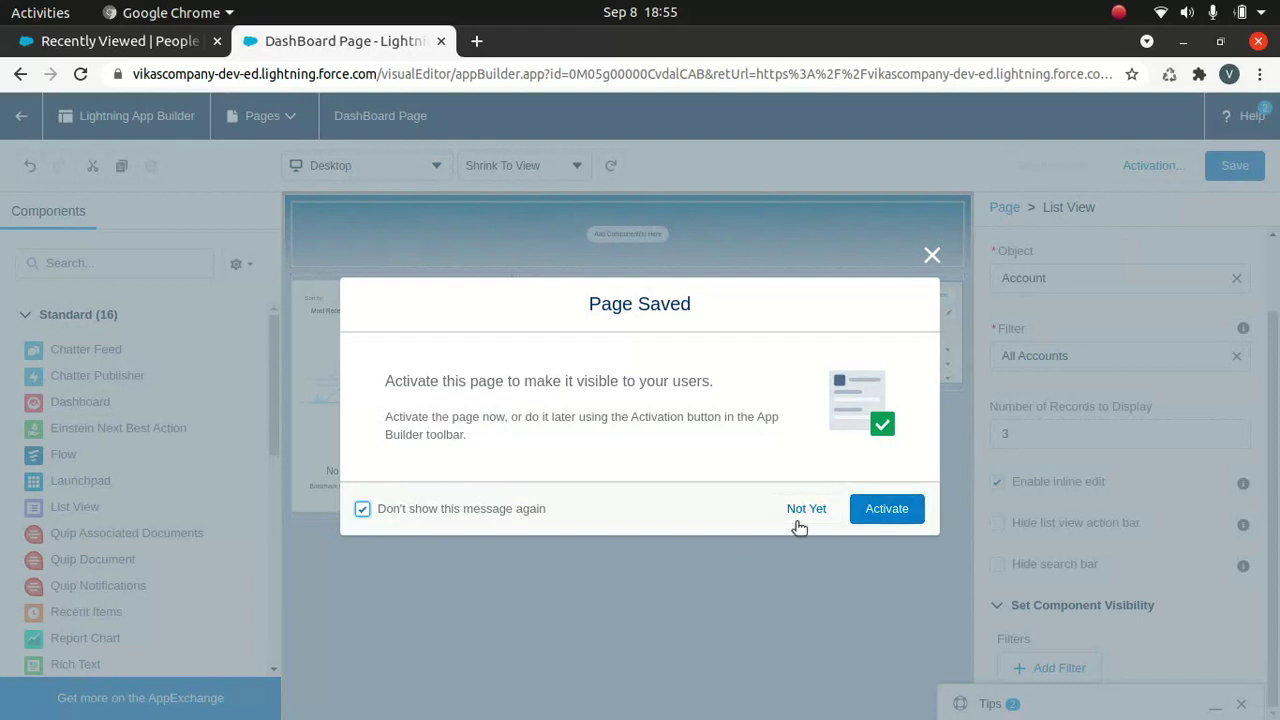
pyautogui.click(880, 505)
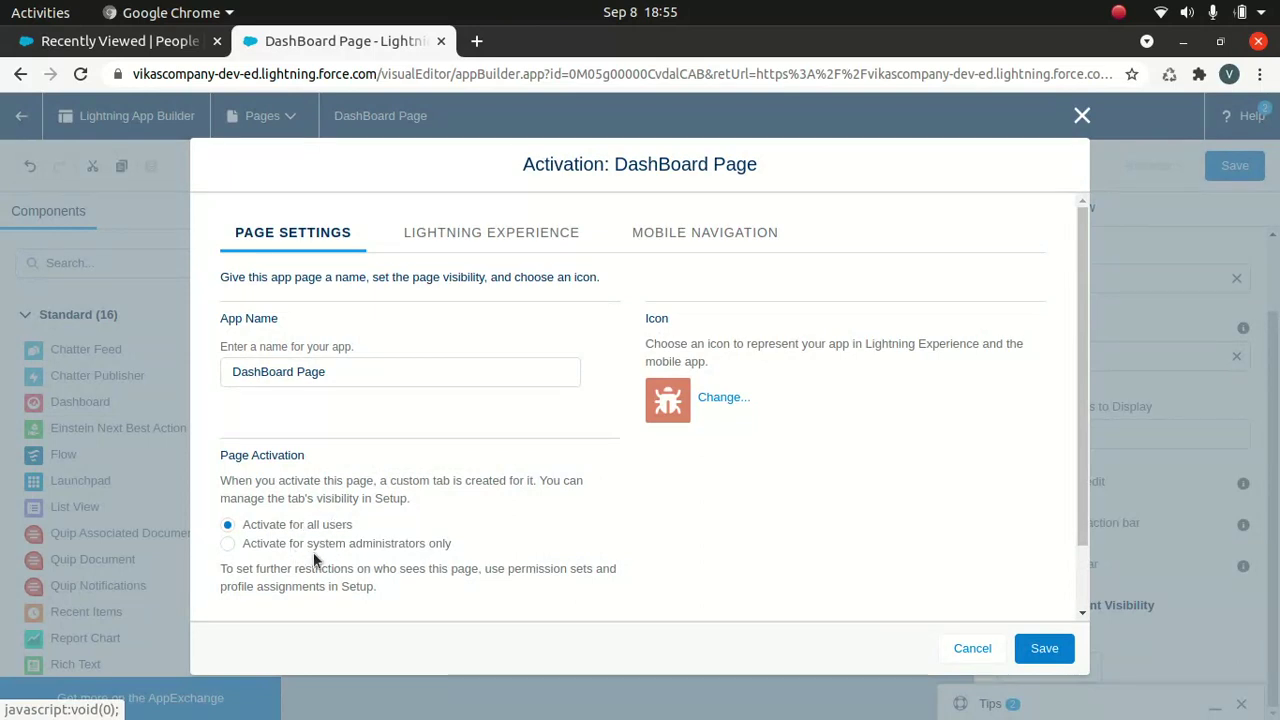
pyautogui.click(1050, 652)
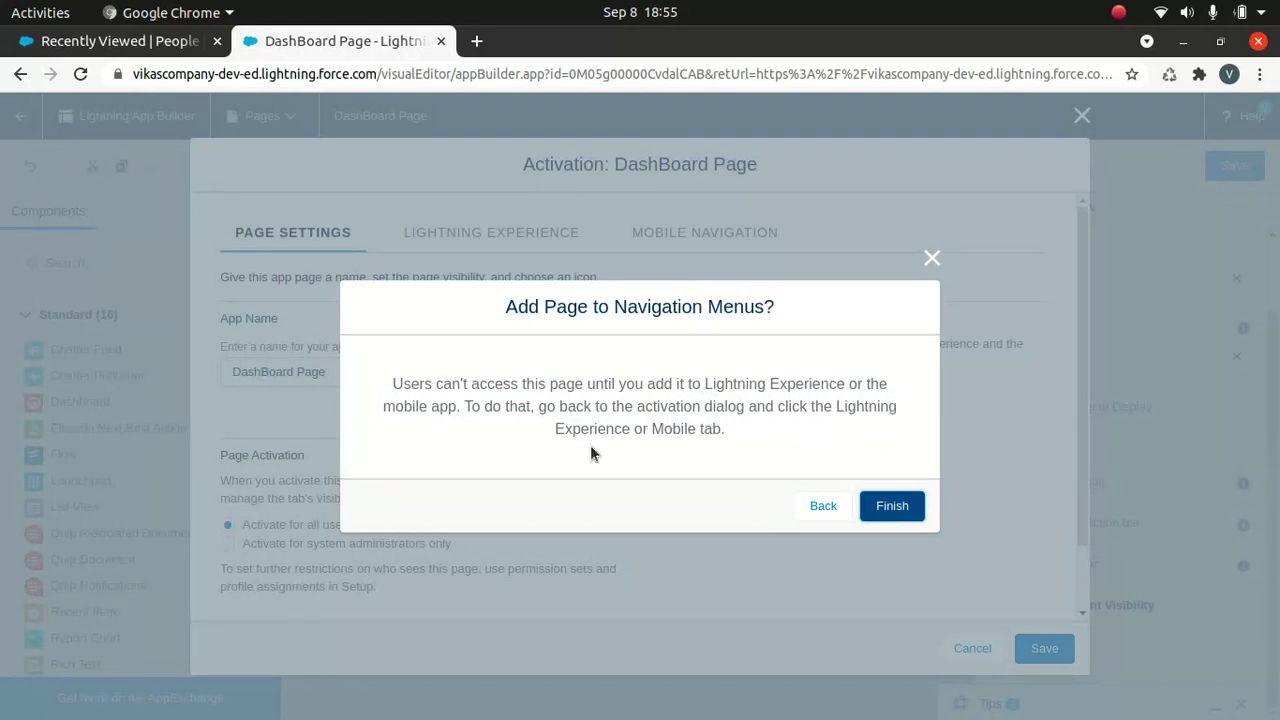
pyautogui.click(890, 507)
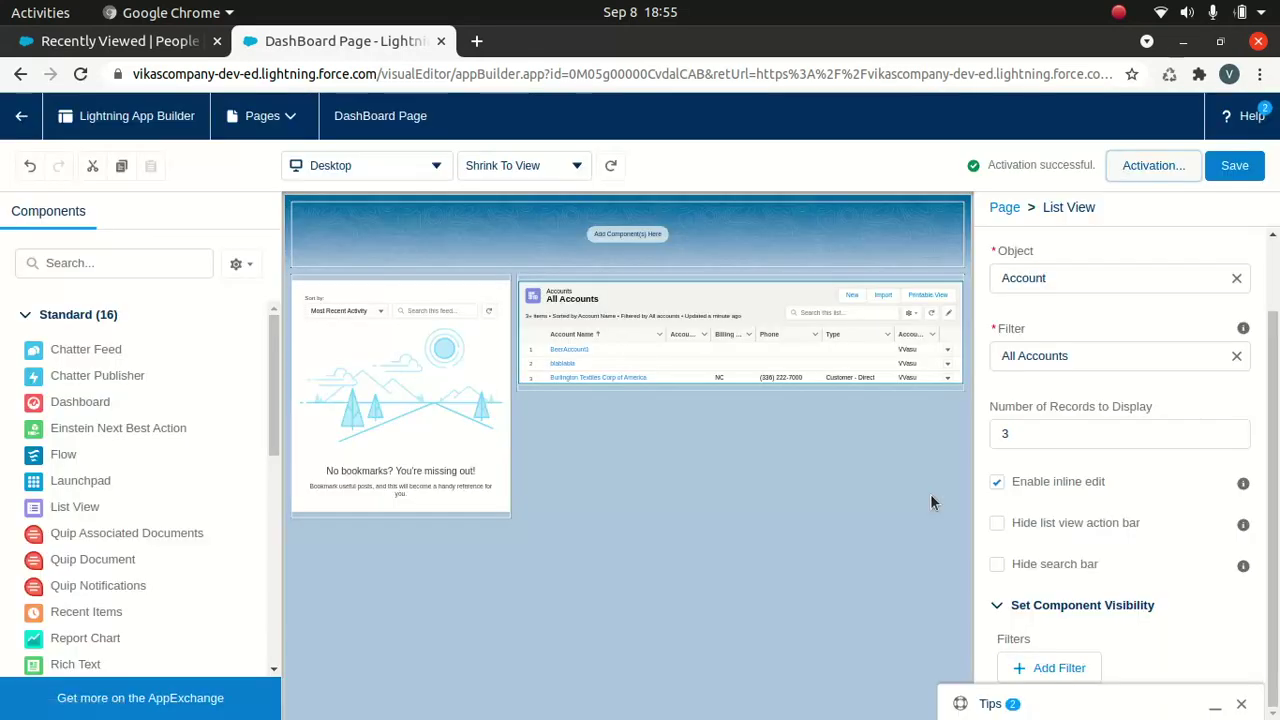
# Step: Add the page to the Sales app in the Lightning Experience activation settings and save the activation and the page
pyautogui.click(1140, 168)
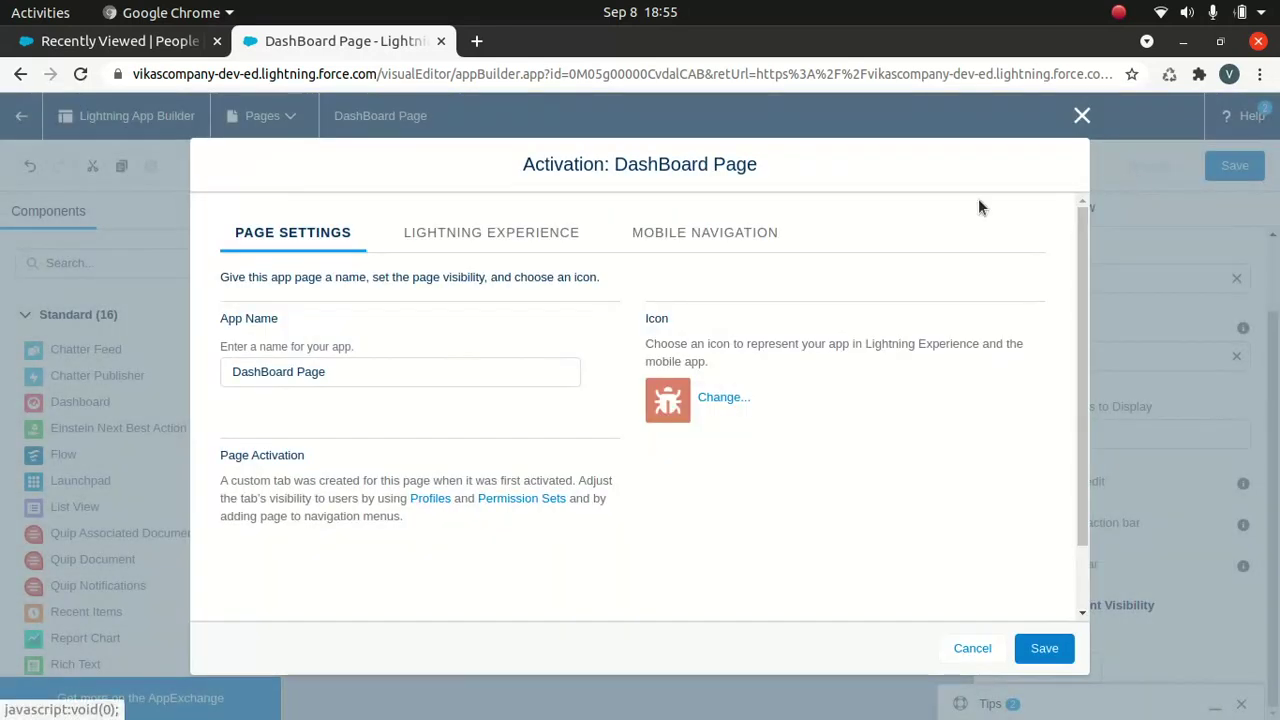
pyautogui.click(489, 234)
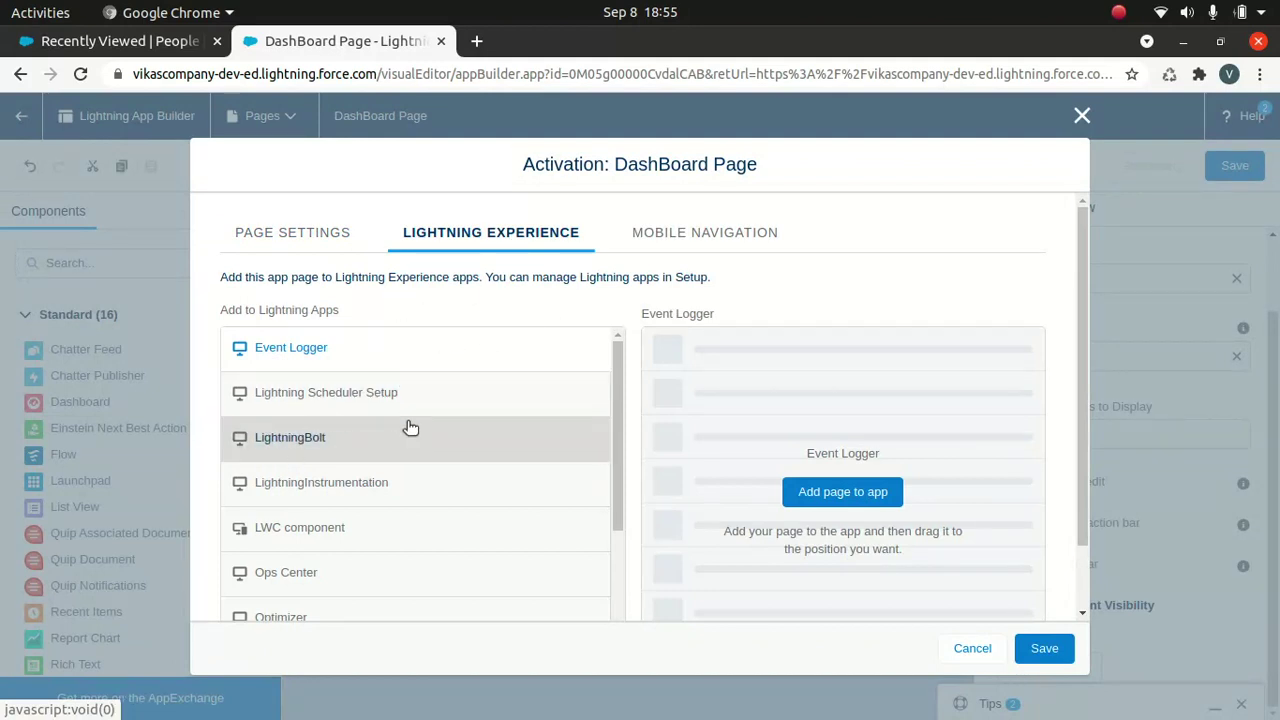
pyautogui.moveTo(615, 390); pyautogui.dragTo(618, 552)
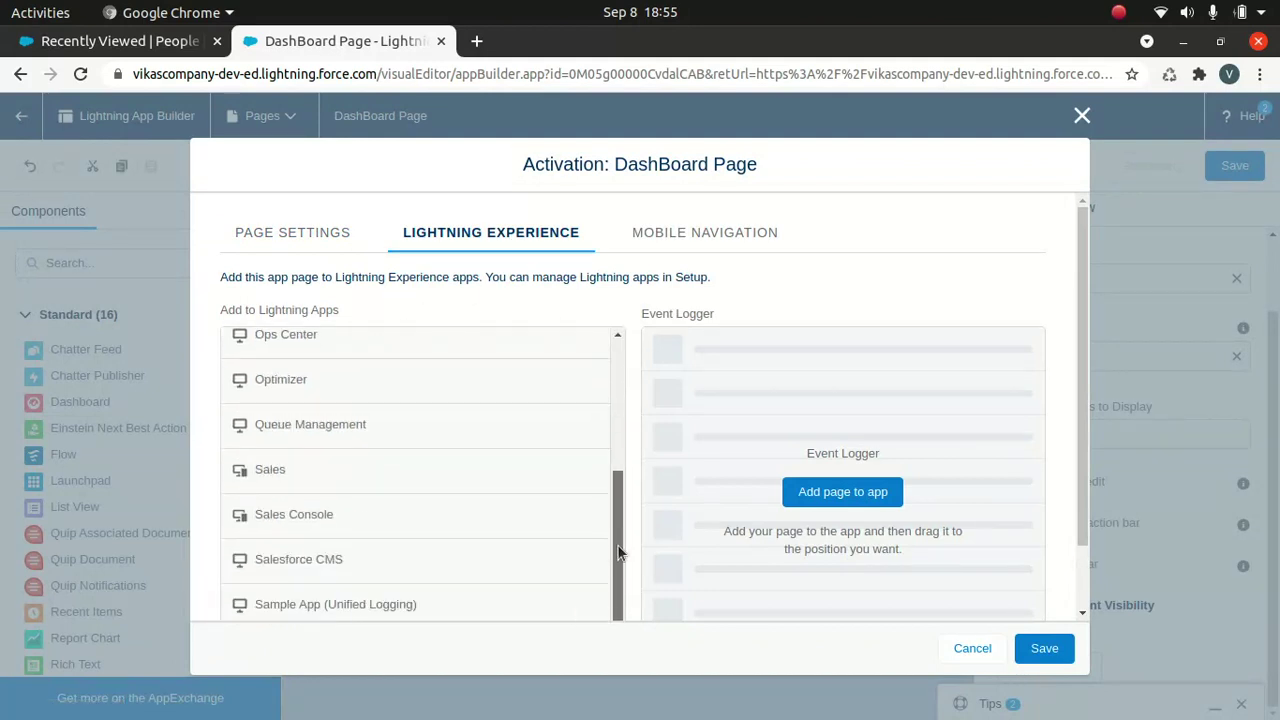
pyautogui.click(443, 483)
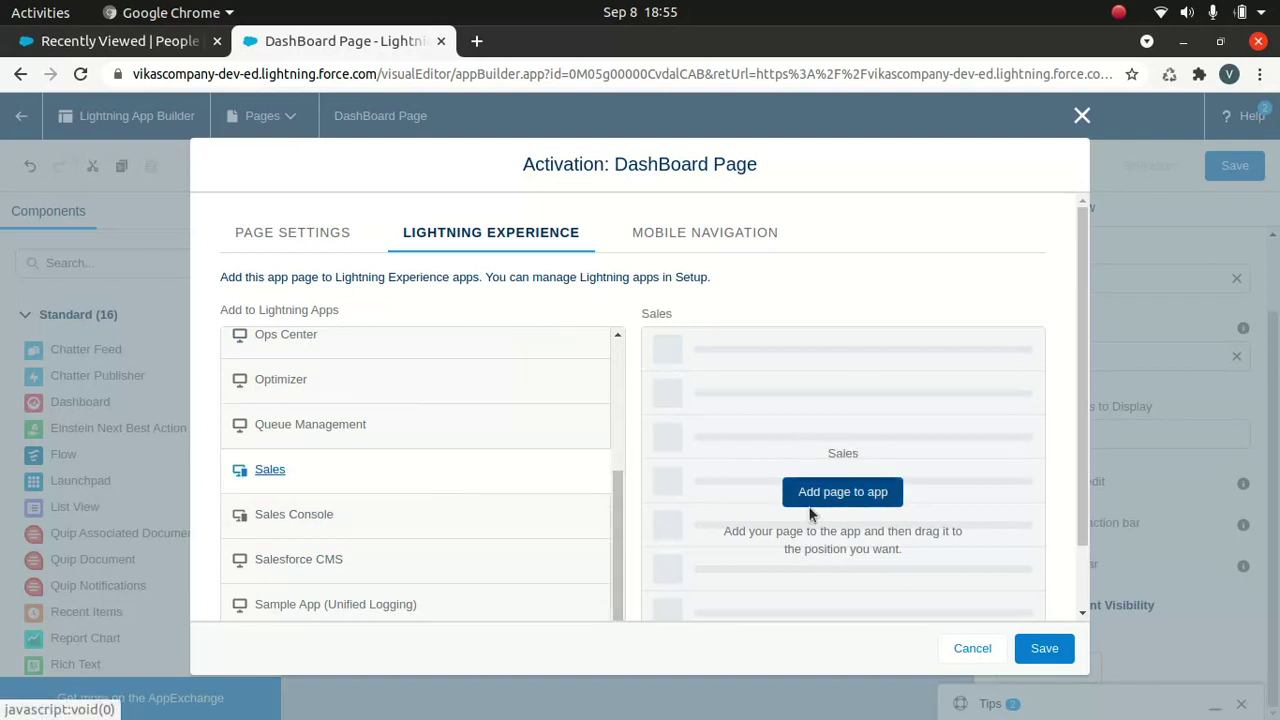
pyautogui.click(843, 492)
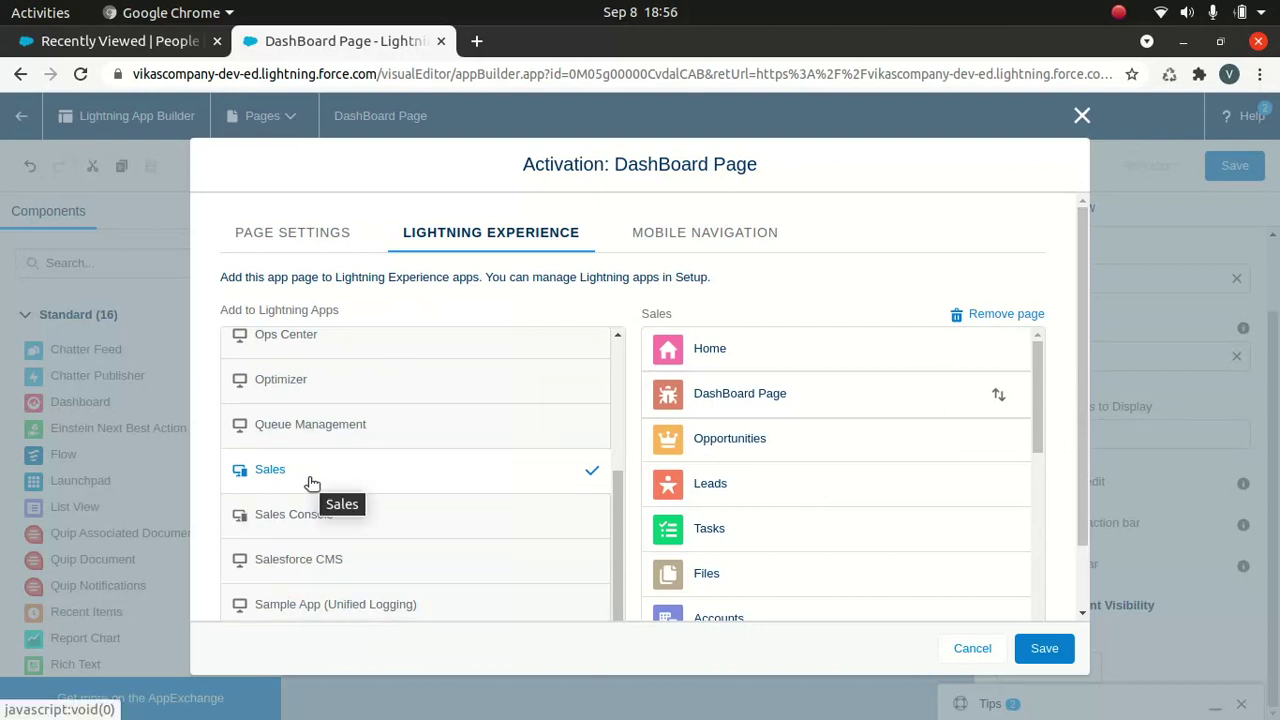
pyautogui.moveTo(616, 526); pyautogui.dragTo(600, 583)
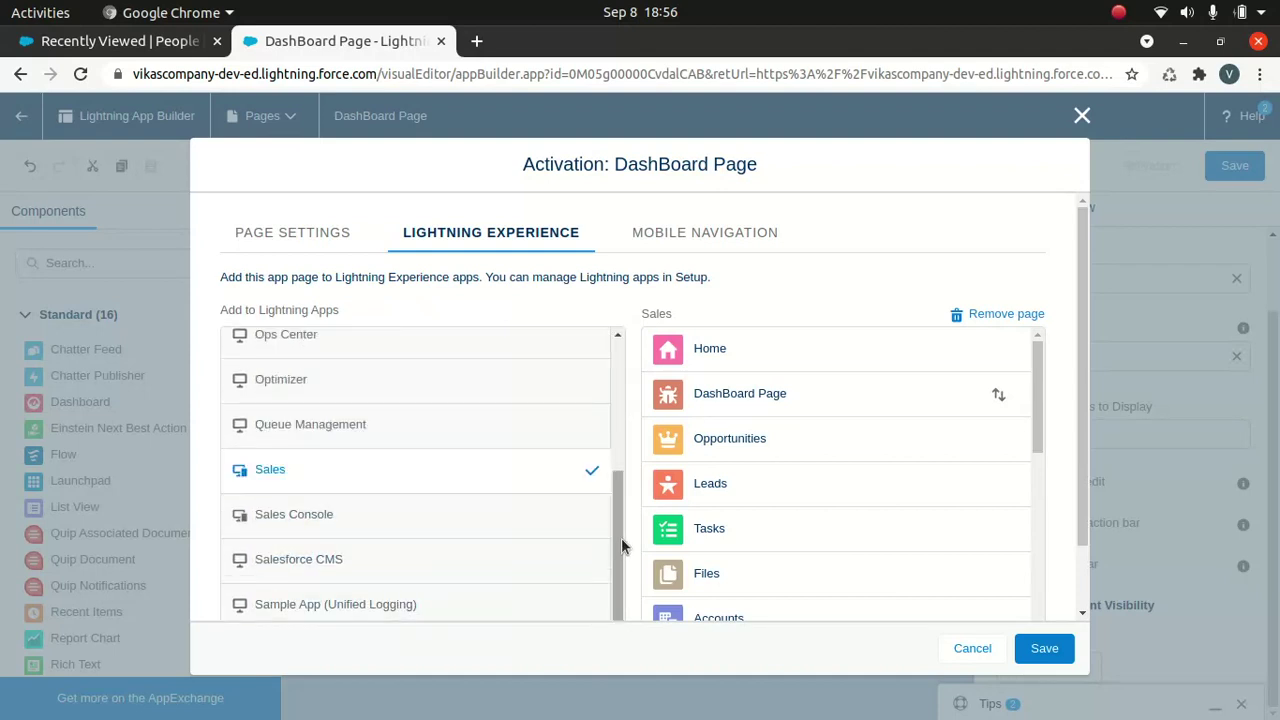
pyautogui.click(1046, 650)
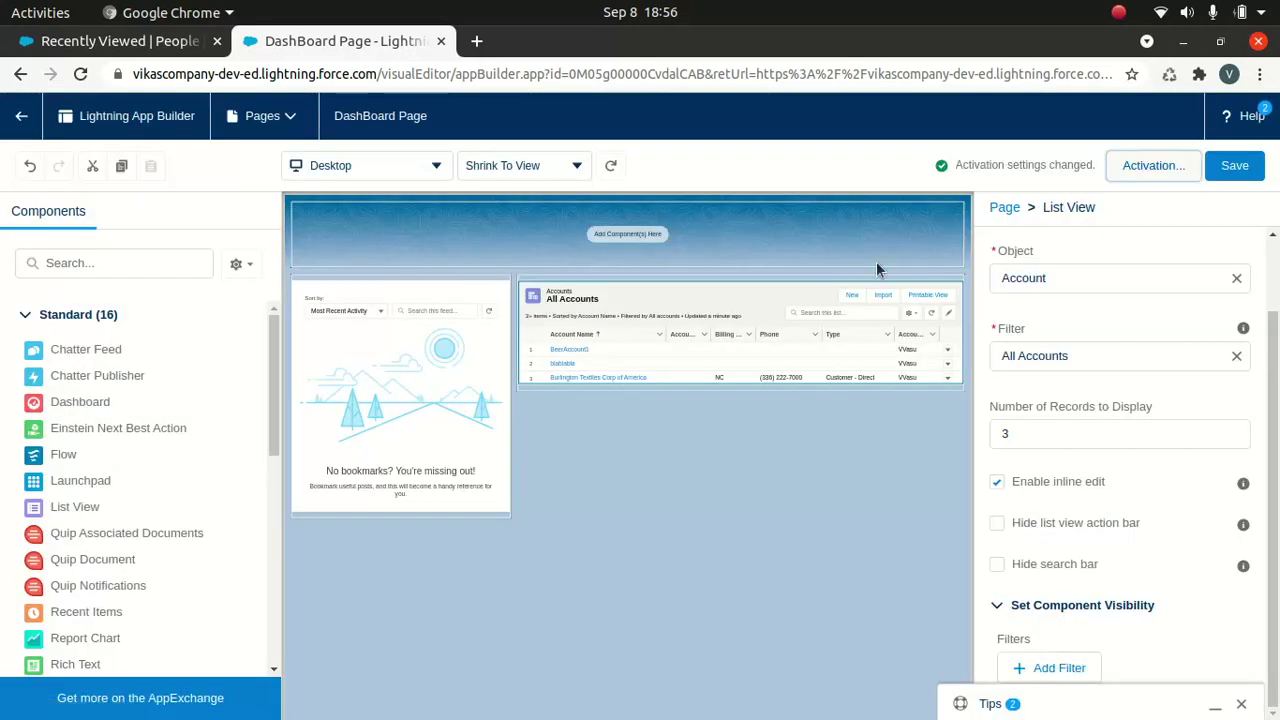
pyautogui.click(1240, 172)
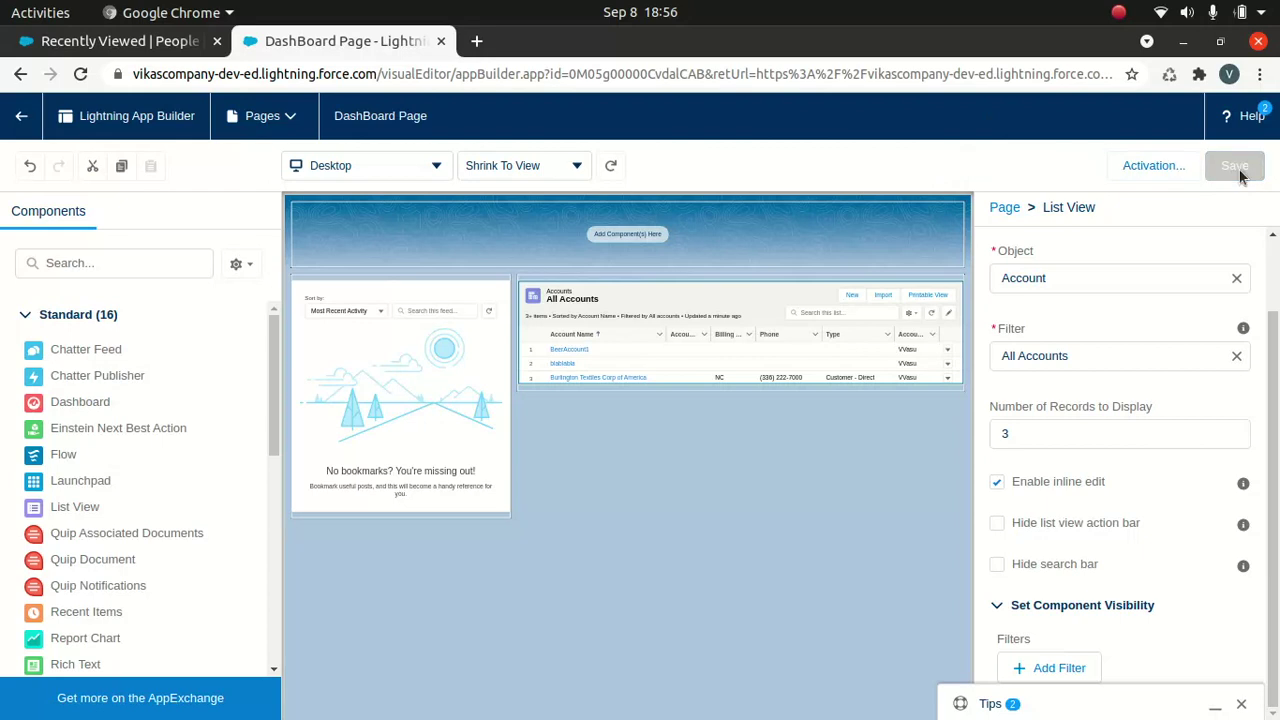
# Step: Leave the page builder, find the Sales app by searching for "SALES", and open DashBoard Page from its navigation
pyautogui.click(21, 116)
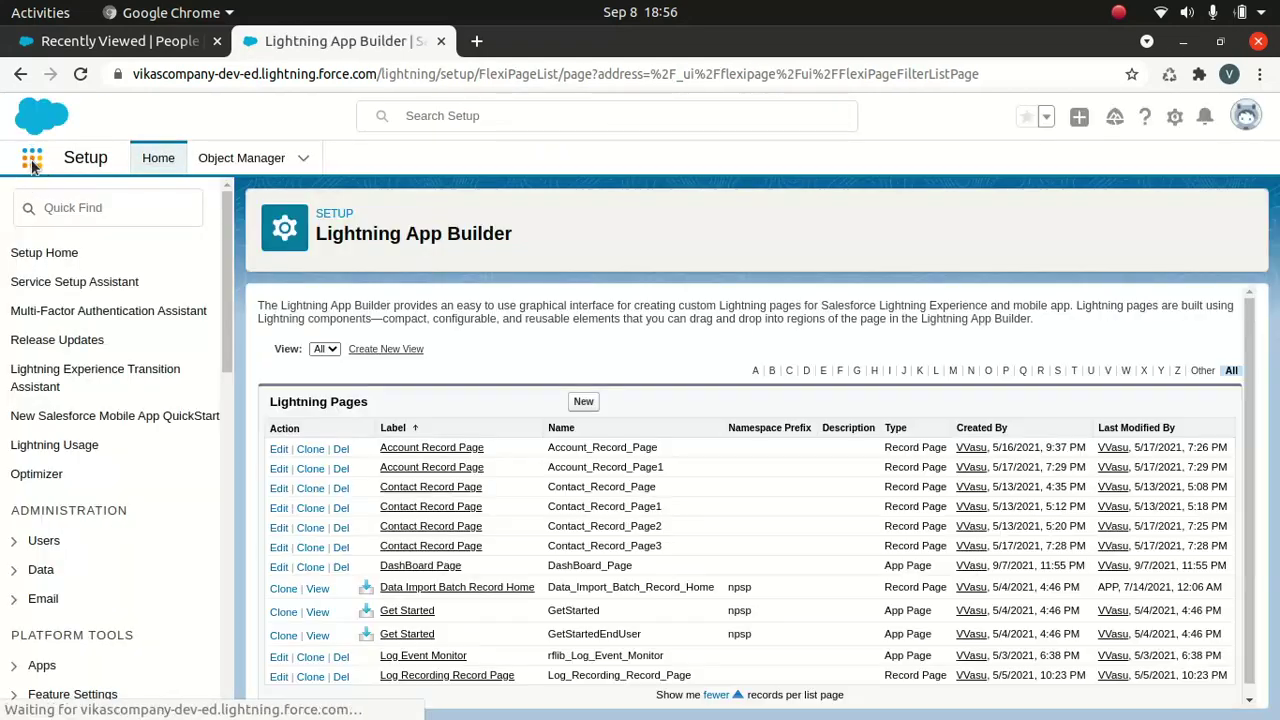
pyautogui.click(32, 162)
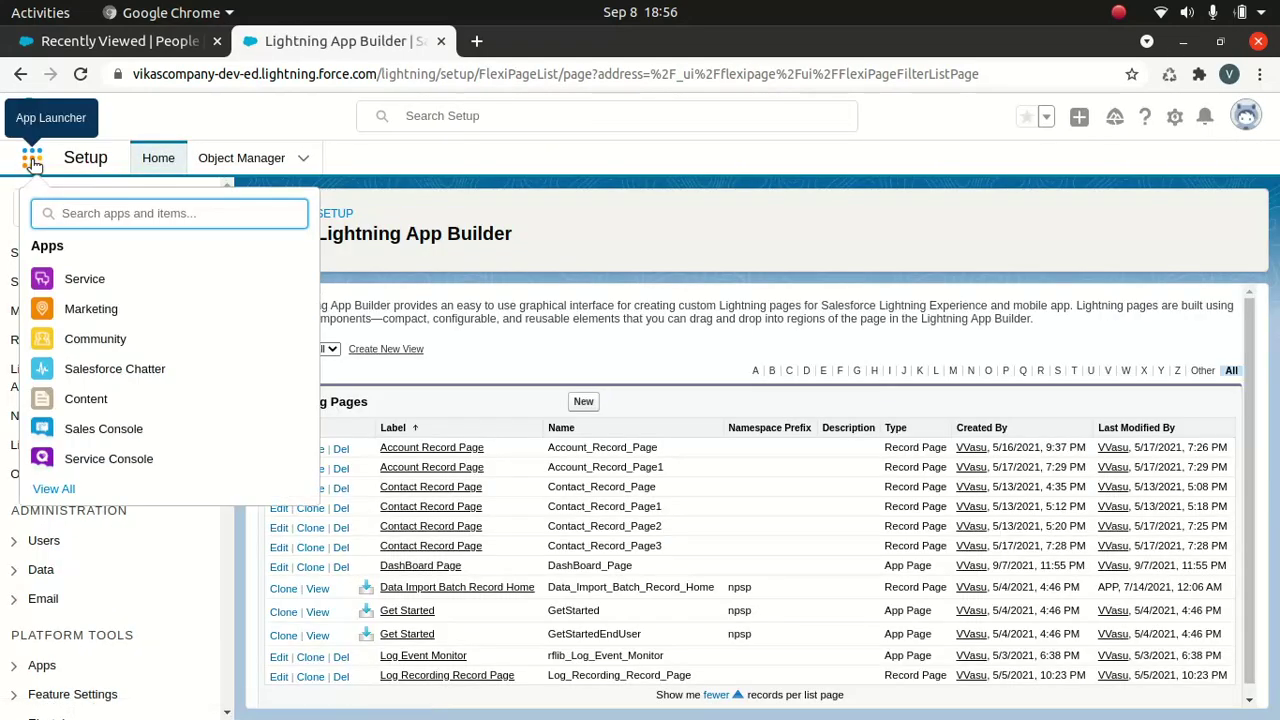
pyautogui.write('SALES')
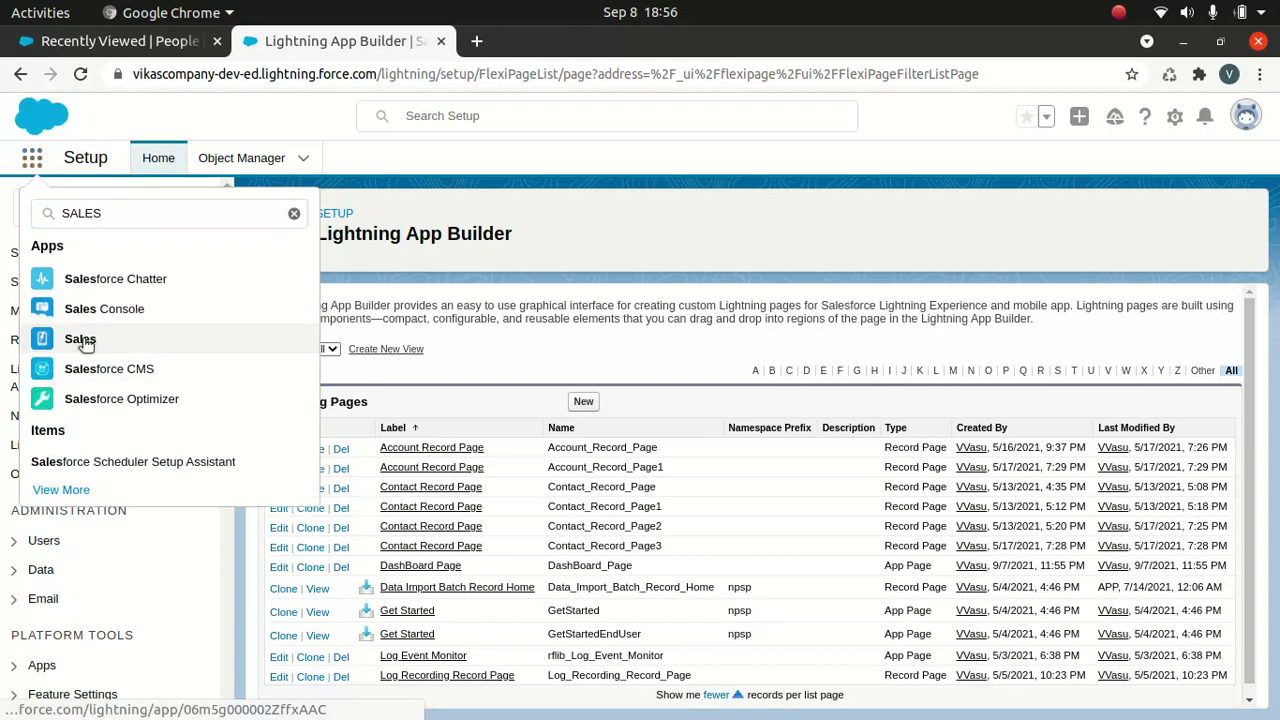
pyautogui.click(84, 342)
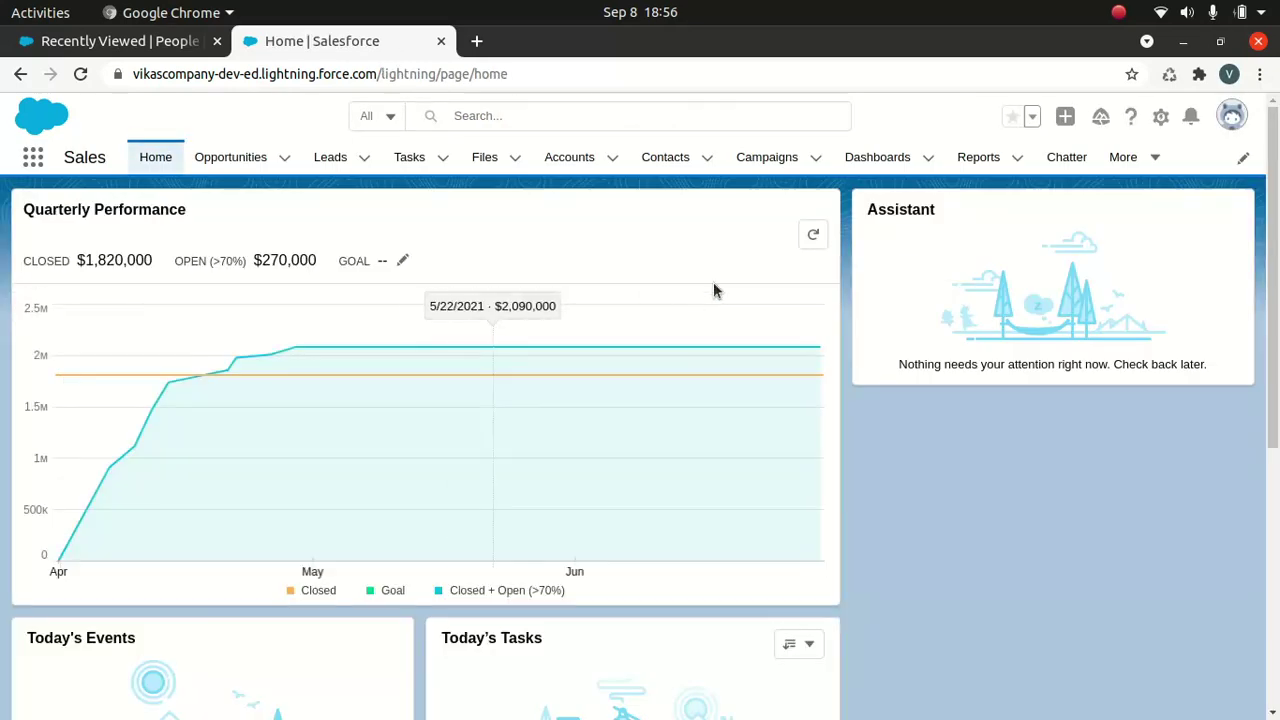
pyautogui.click(1155, 160)
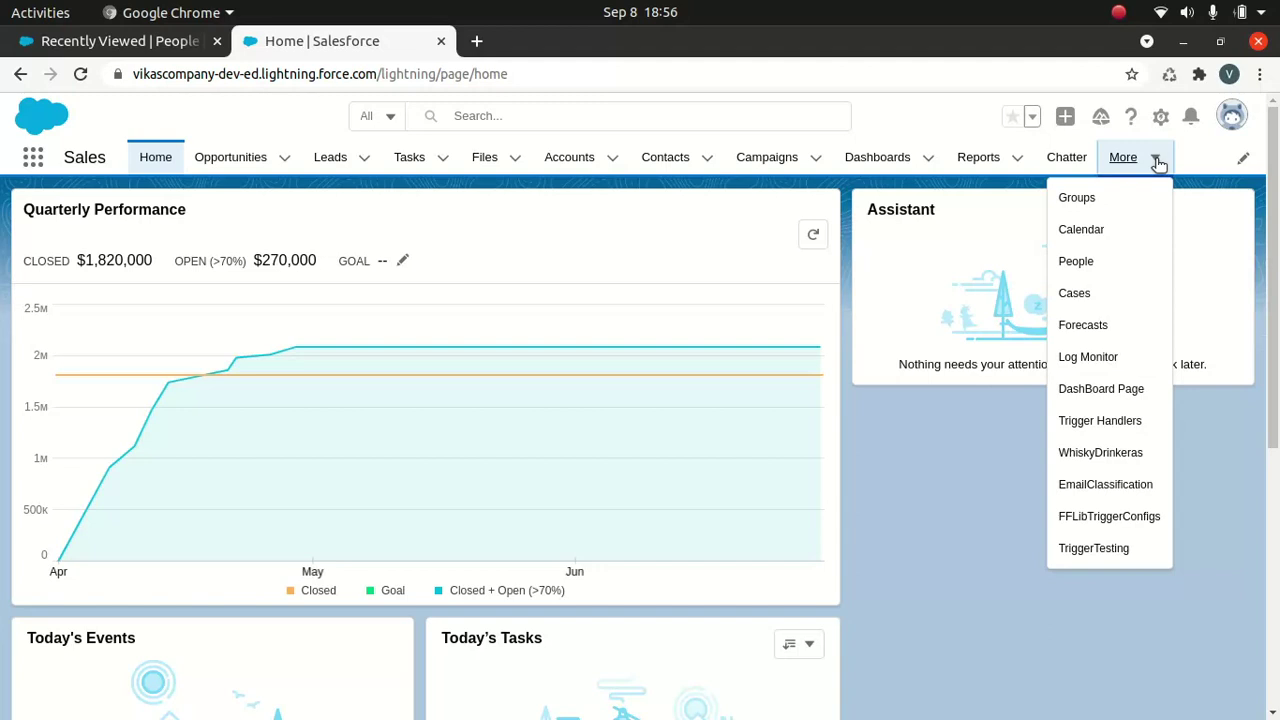
pyautogui.click(1094, 392)
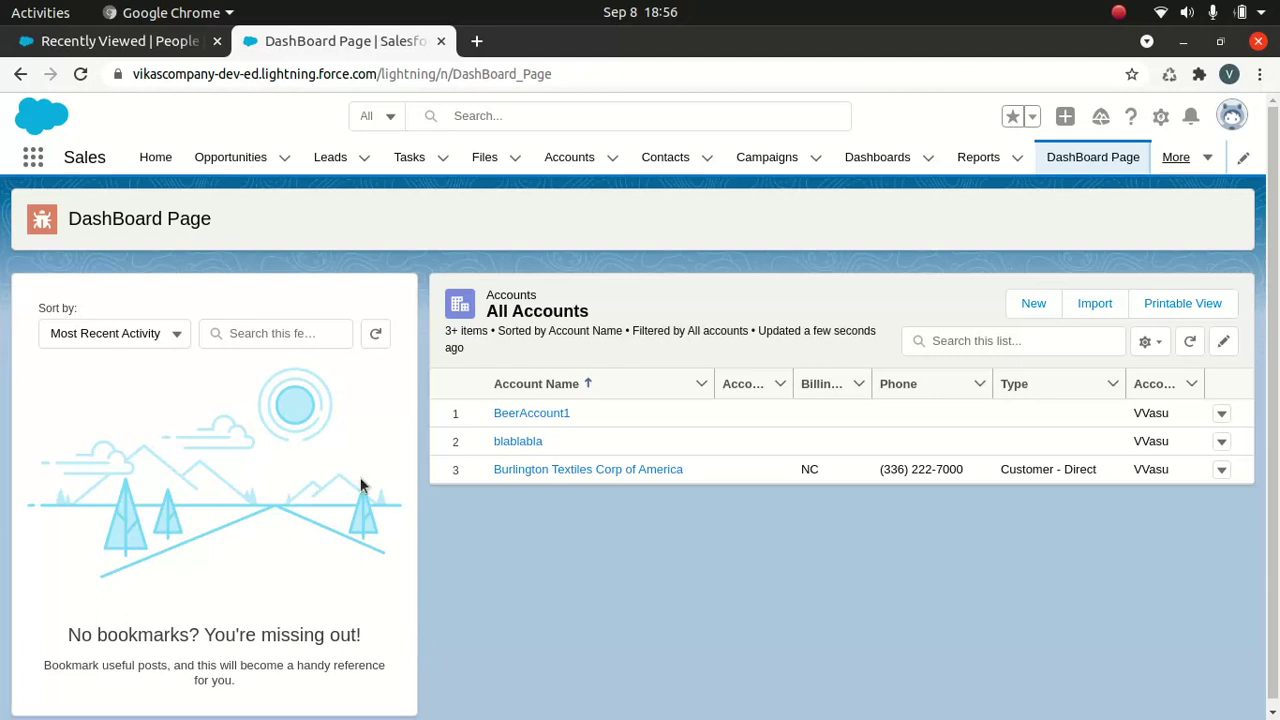
# Step: Open Setup from the Recently Viewed browser tab, search for "APP" to reach App Manager, and start a new Lightning app
pyautogui.click(36, 158)
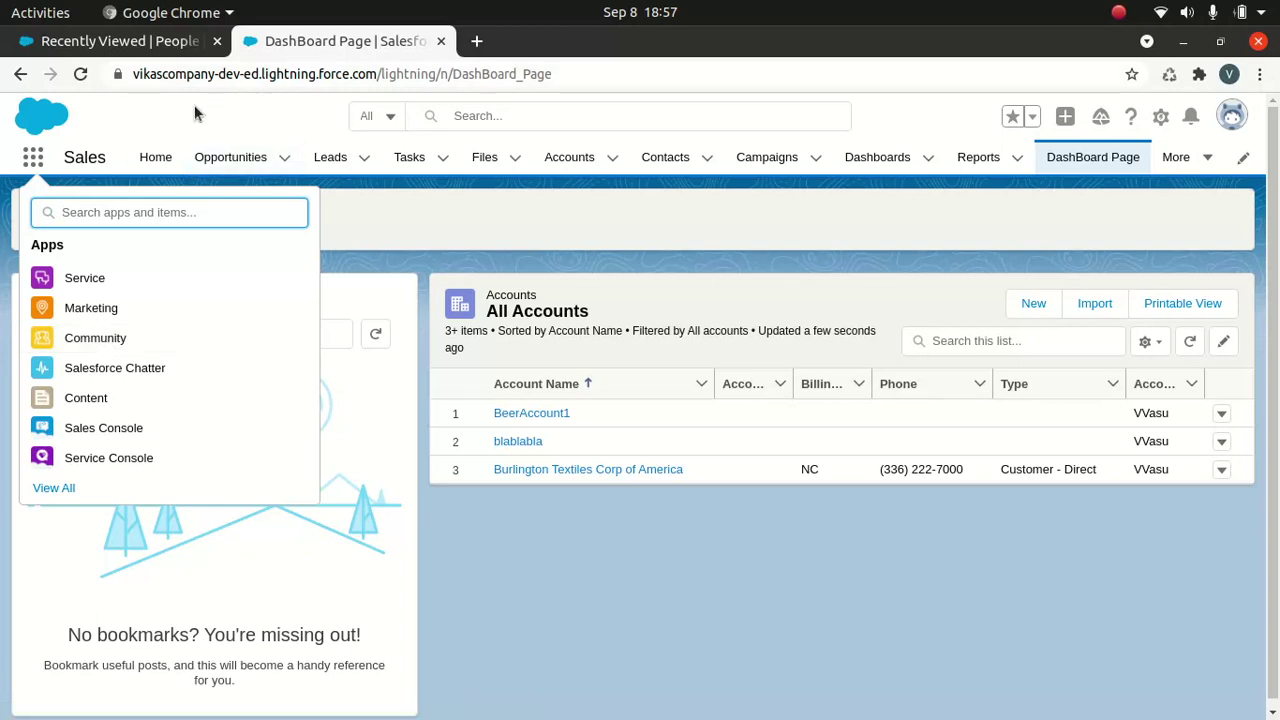
pyautogui.click(130, 41)
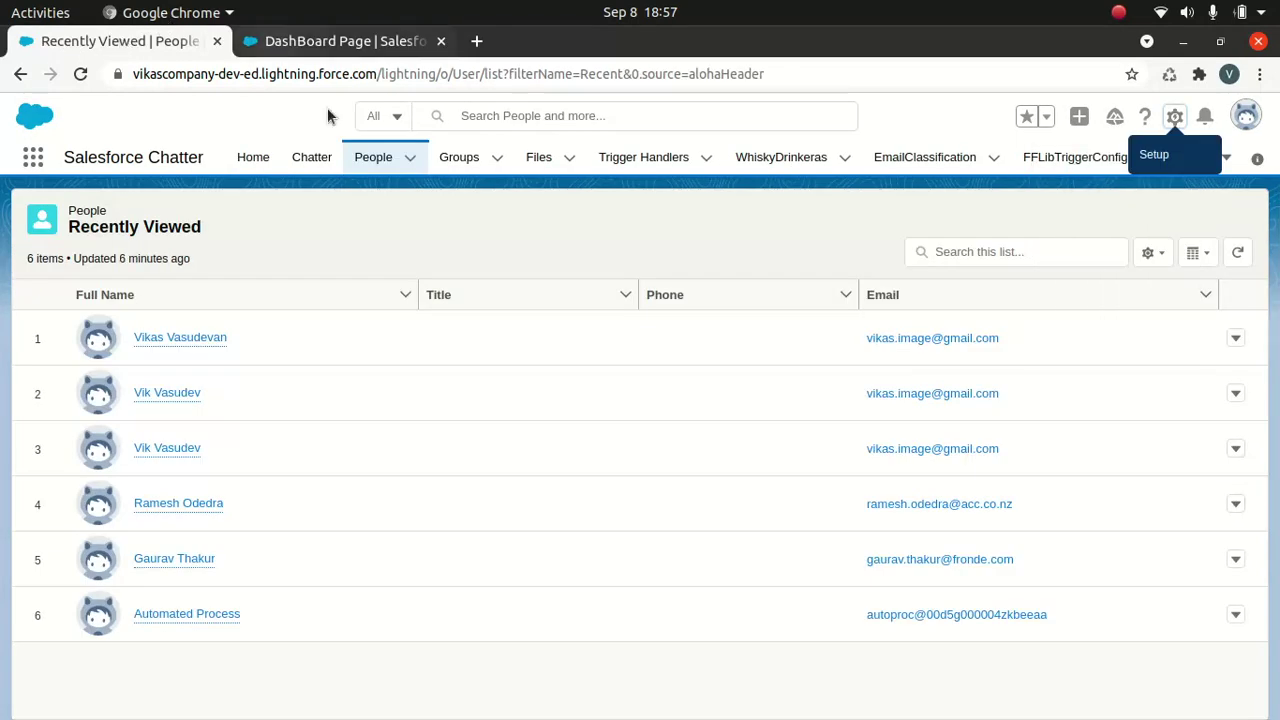
pyautogui.click(1175, 116)
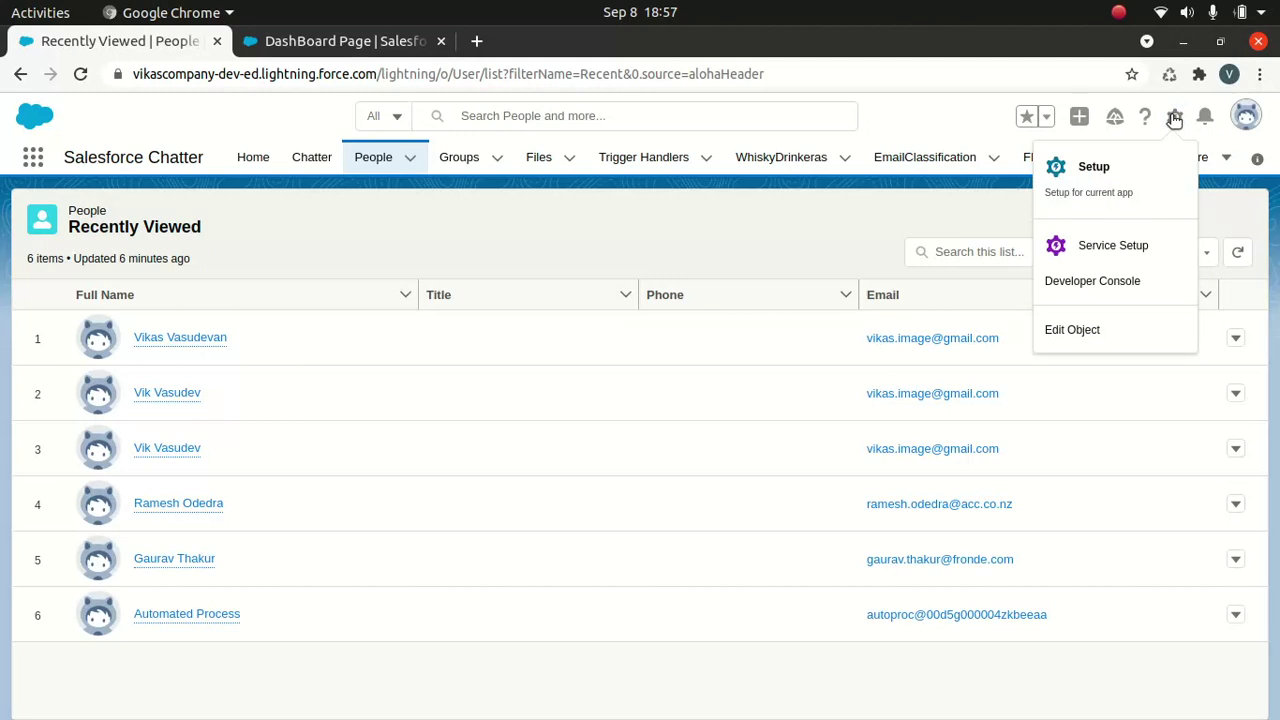
pyautogui.click(1096, 166)
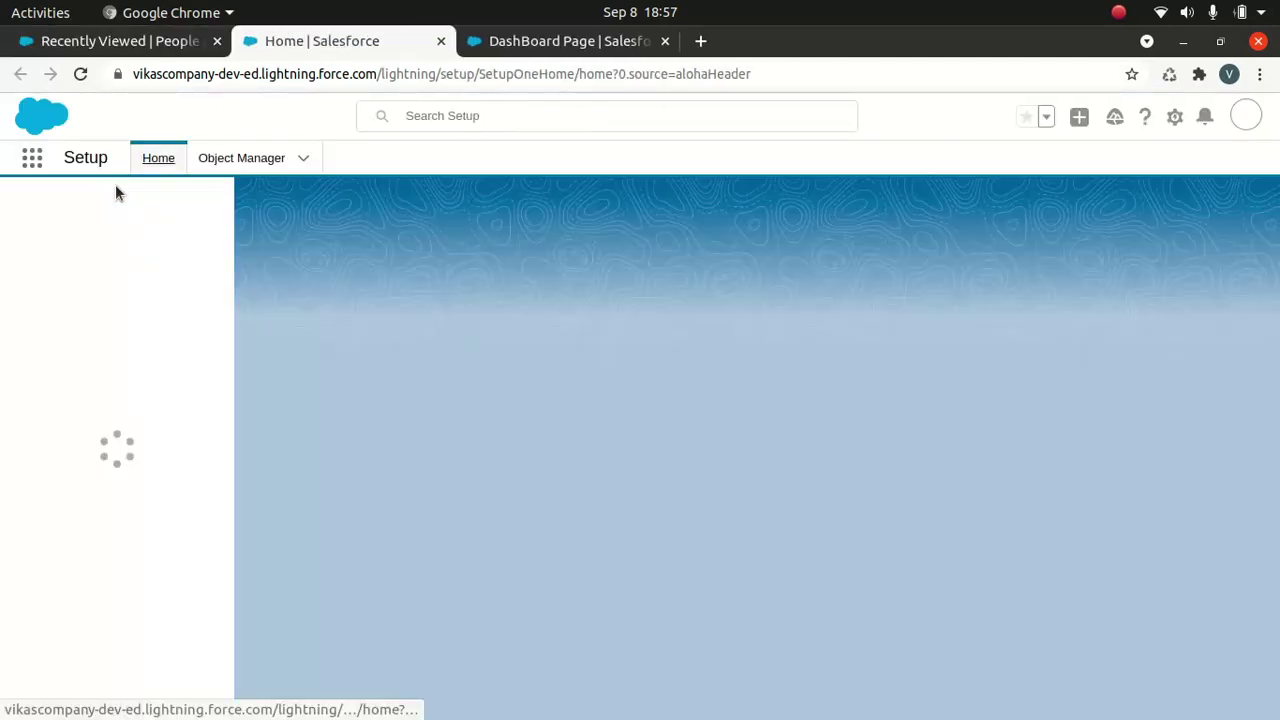
pyautogui.click(95, 210)
pyautogui.write('APP')
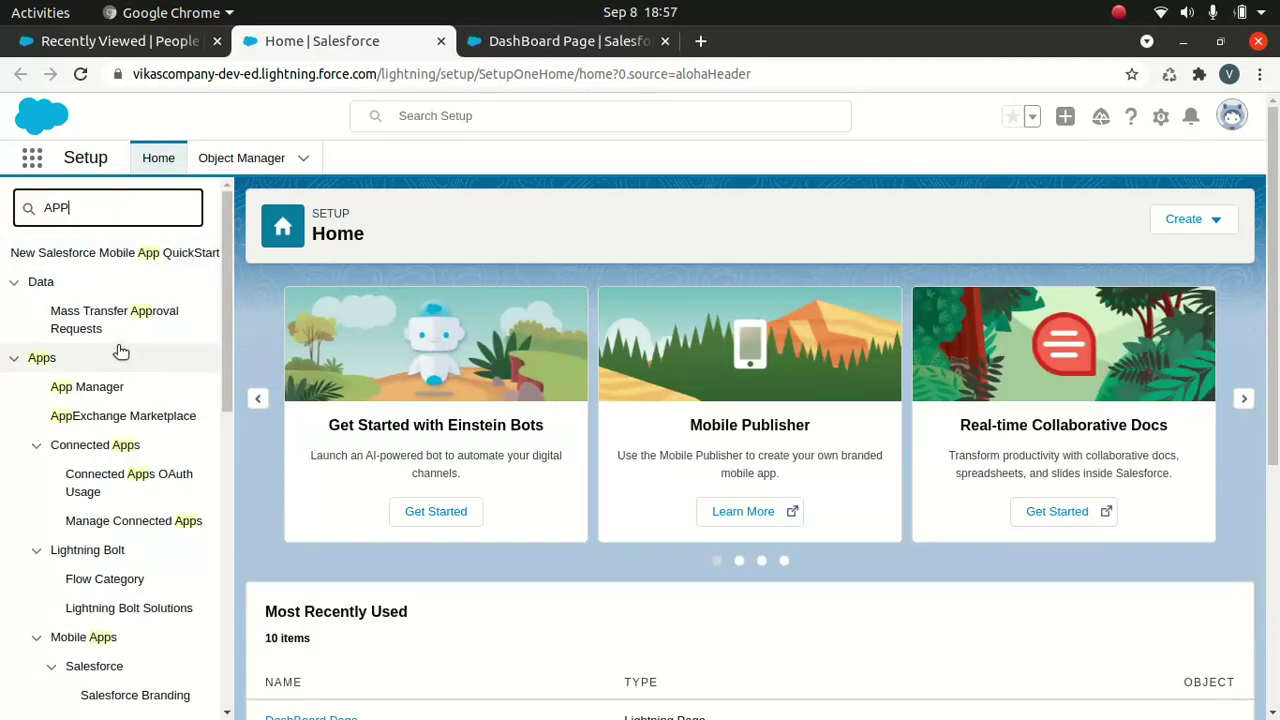
pyautogui.click(95, 386)
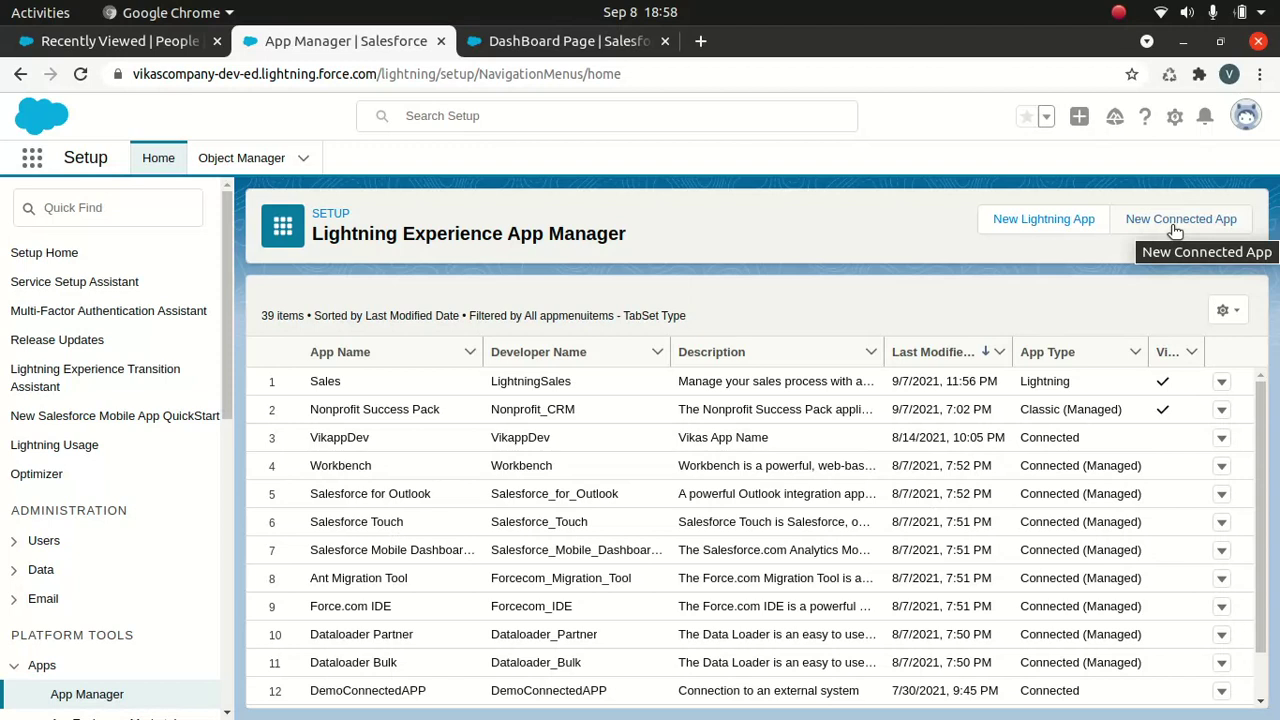
pyautogui.click(1033, 222)
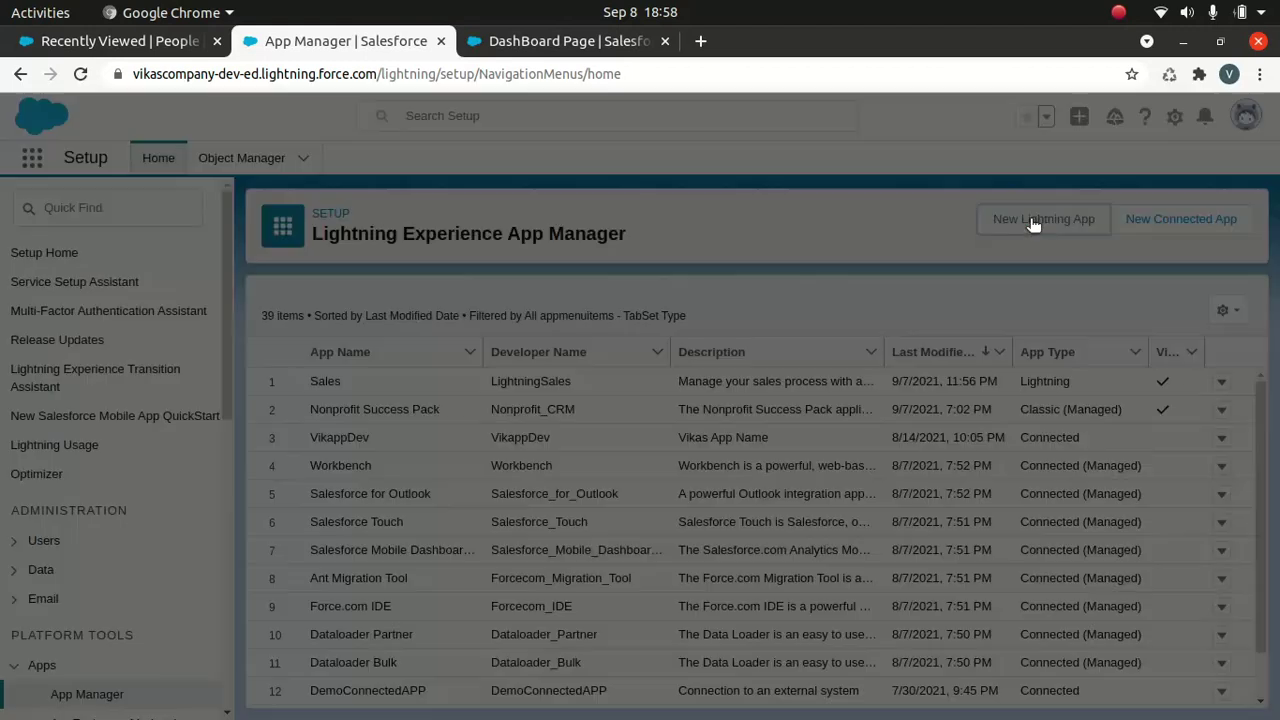
# Step: Name the new Lightning app "Restricted App" and let its developer name be generated from it
pyautogui.click(425, 404)
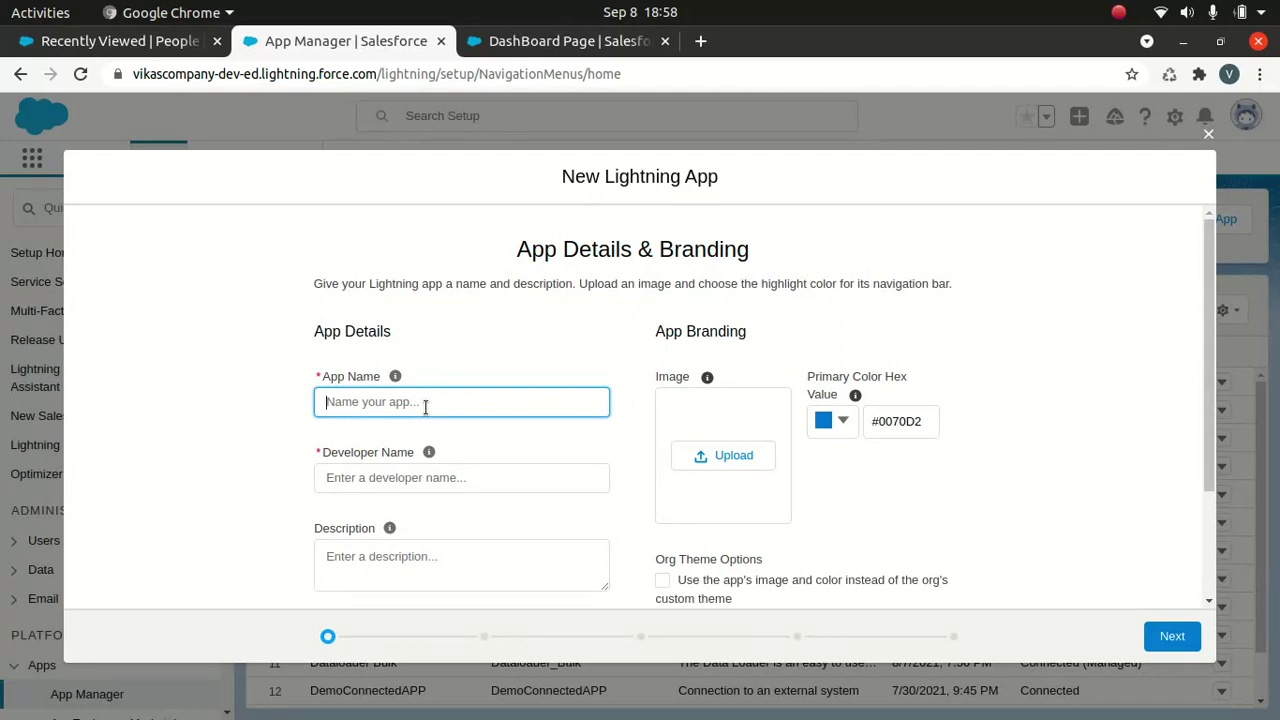
pyautogui.write('Restricted App')
pyautogui.click(372, 477)
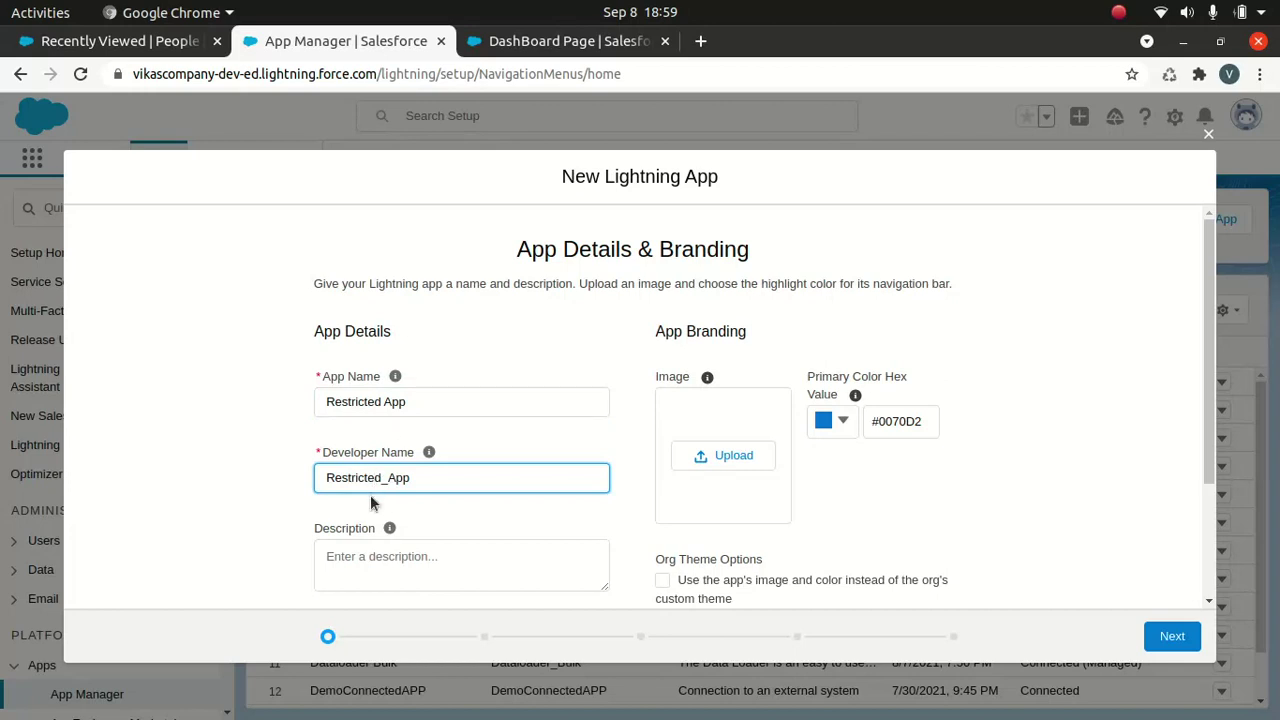
# Step: Enter the app description "This app only contains Account,Contact,opportunity"
pyautogui.click(411, 563)
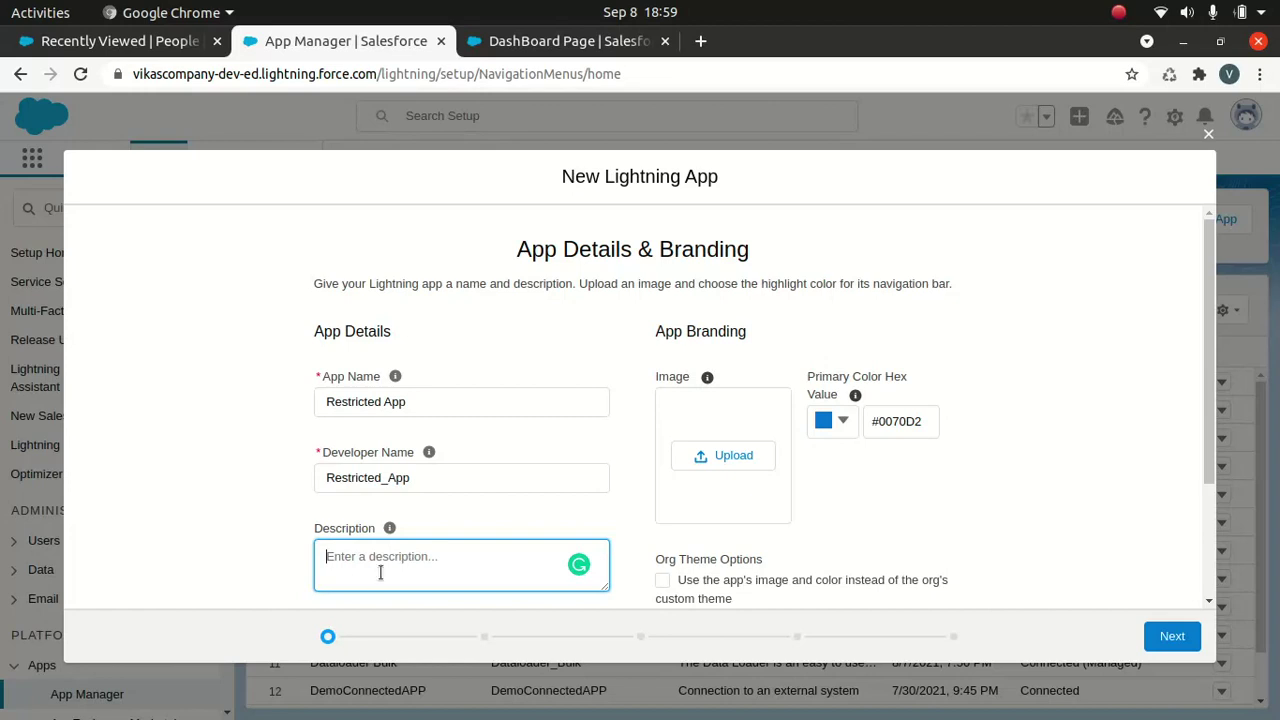
pyautogui.write('THis')
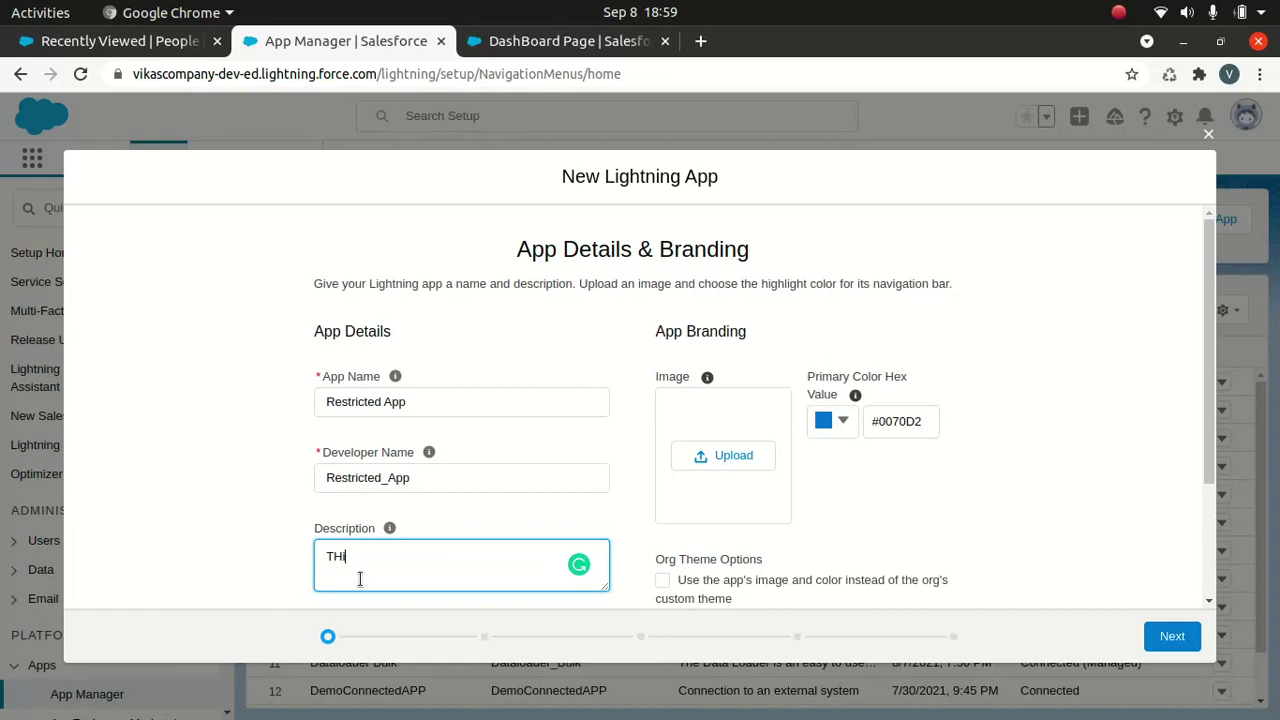
pyautogui.press('BackSpace')
pyautogui.press('BackSpace')
pyautogui.press('BackSpace')
pyautogui.write('h')
pyautogui.write('is is a ')
pyautogui.write('re')
pyautogui.press('BackSpace')
pyautogui.press('BackSpace')
pyautogui.press('BackSpace')
pyautogui.press('BackSpace')
pyautogui.press('BackSpace')
pyautogui.press('BackSpace')
pyautogui.press('BackSpace')
pyautogui.press('BackSpace')
pyautogui.write('app c')
pyautogui.write('nly c')
pyautogui.write('ontains Account')
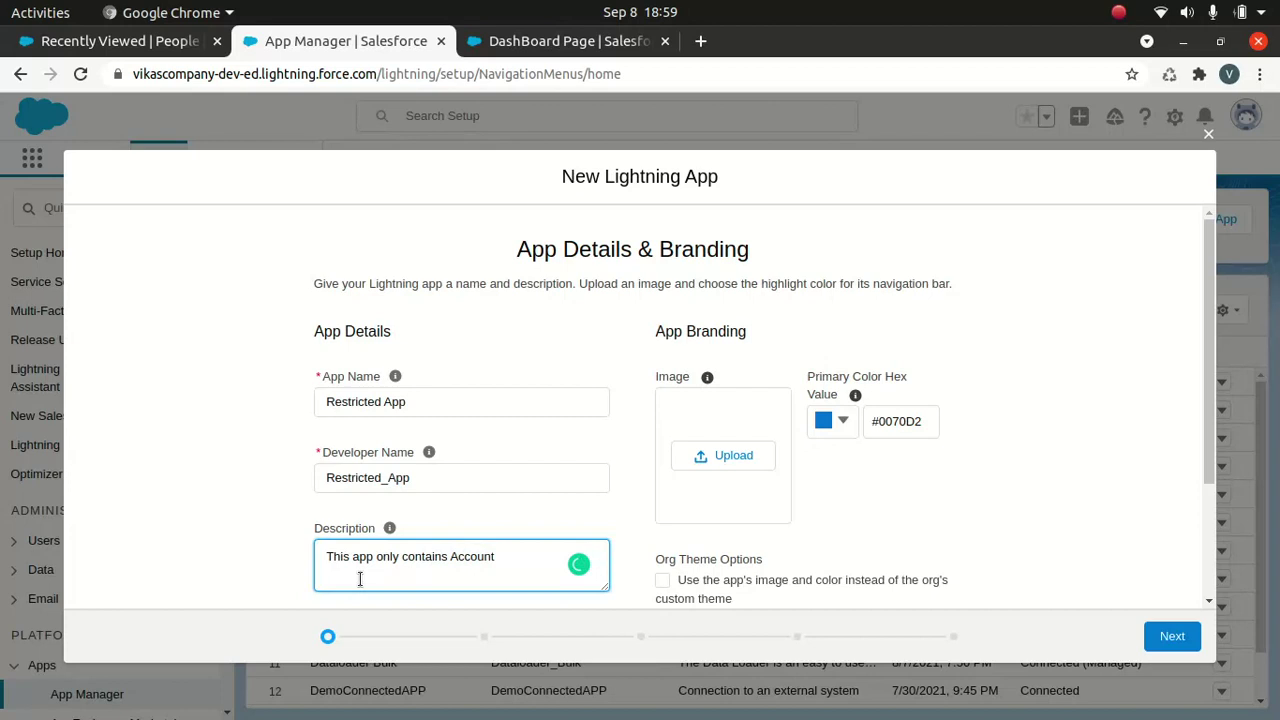
pyautogui.write(',Contact,opportun')
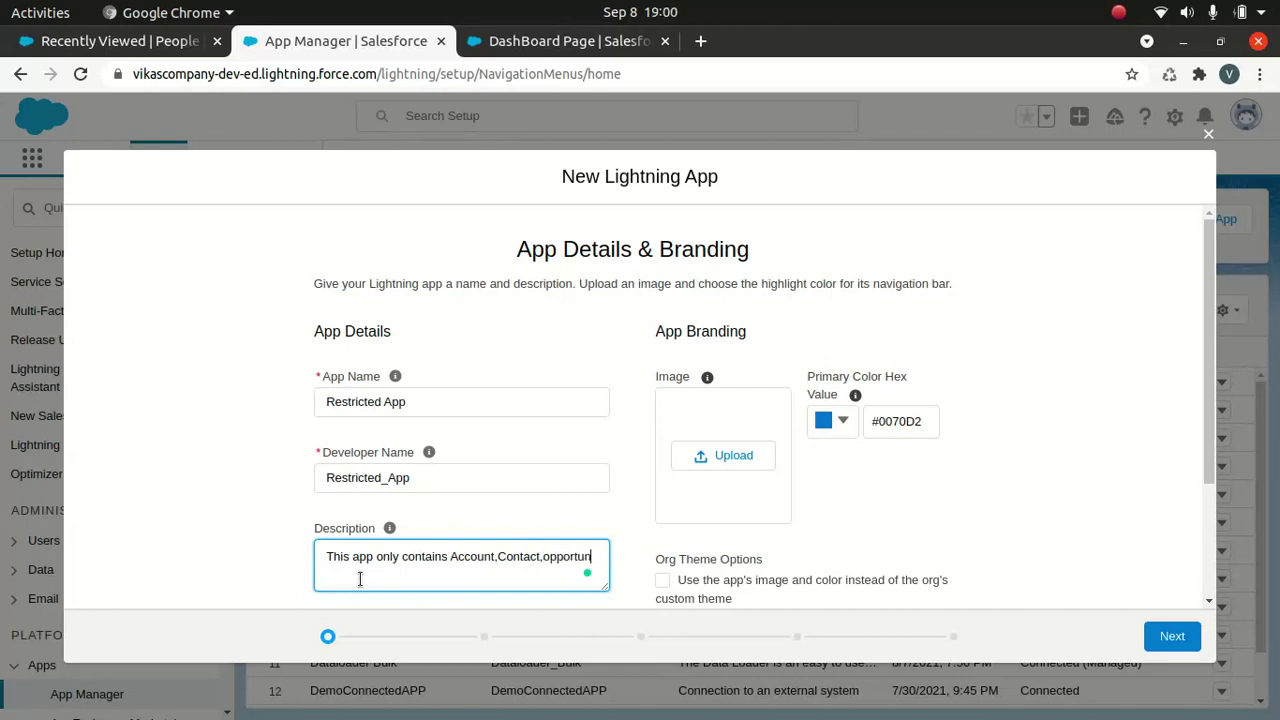
pyautogui.write('ity')
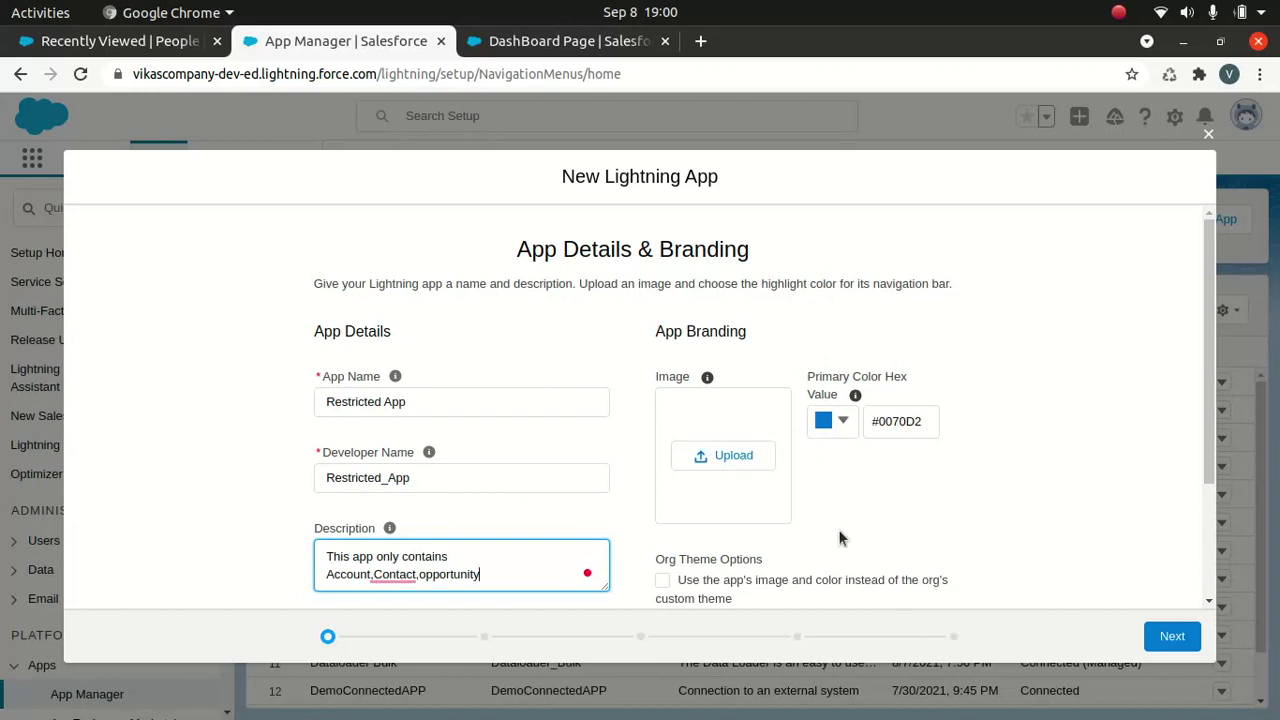
# Step: Accept the default app options, leave the utility bar without items, and proceed to the navigation items
pyautogui.click(1175, 638)
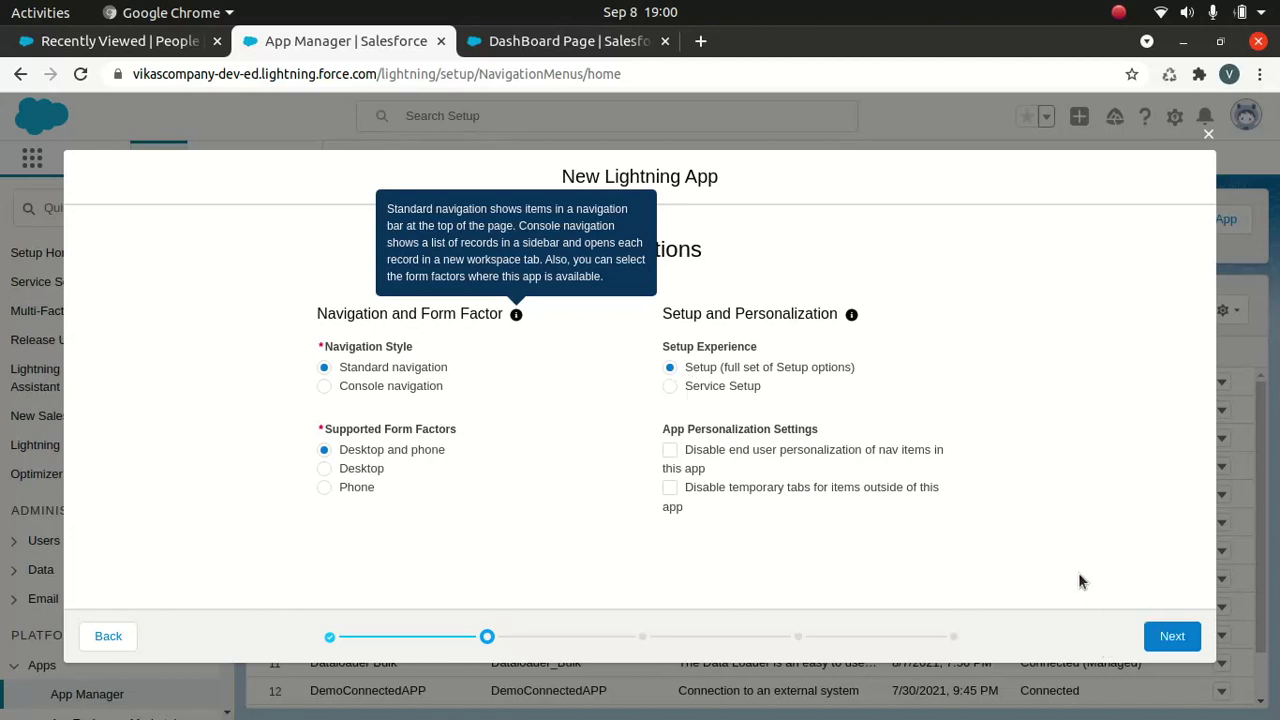
pyautogui.click(1170, 636)
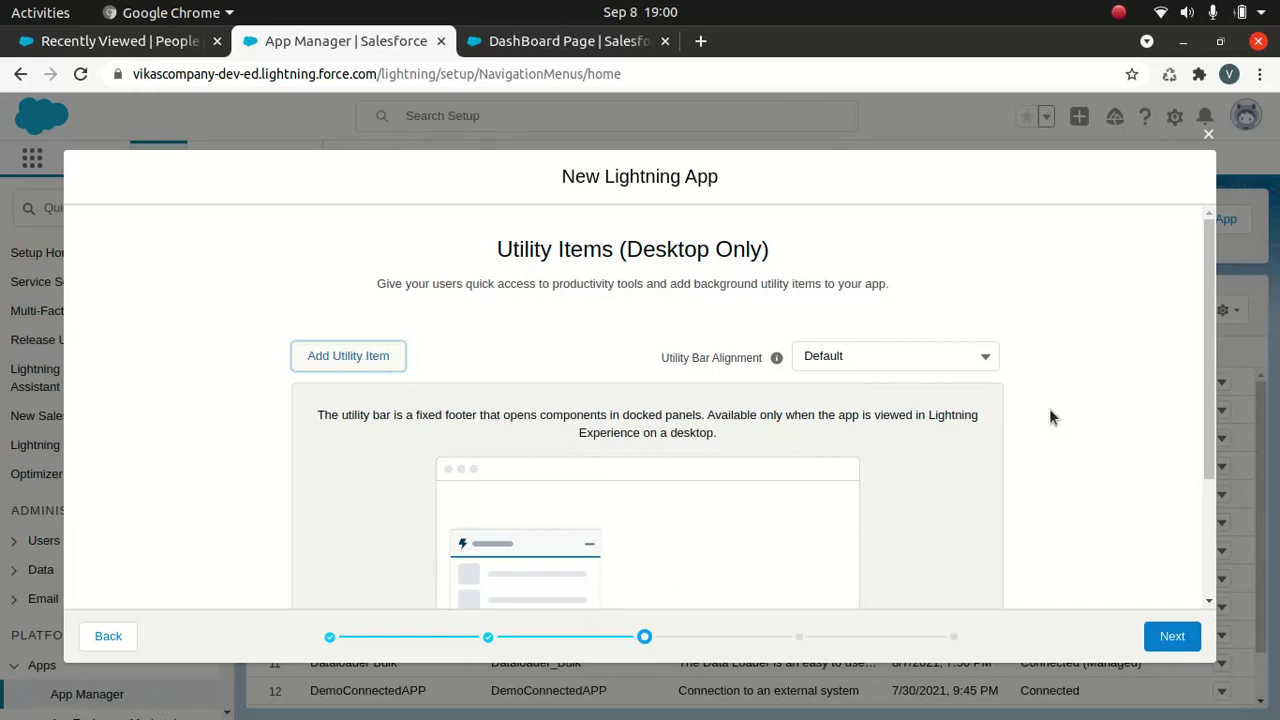
pyautogui.click(1170, 635)
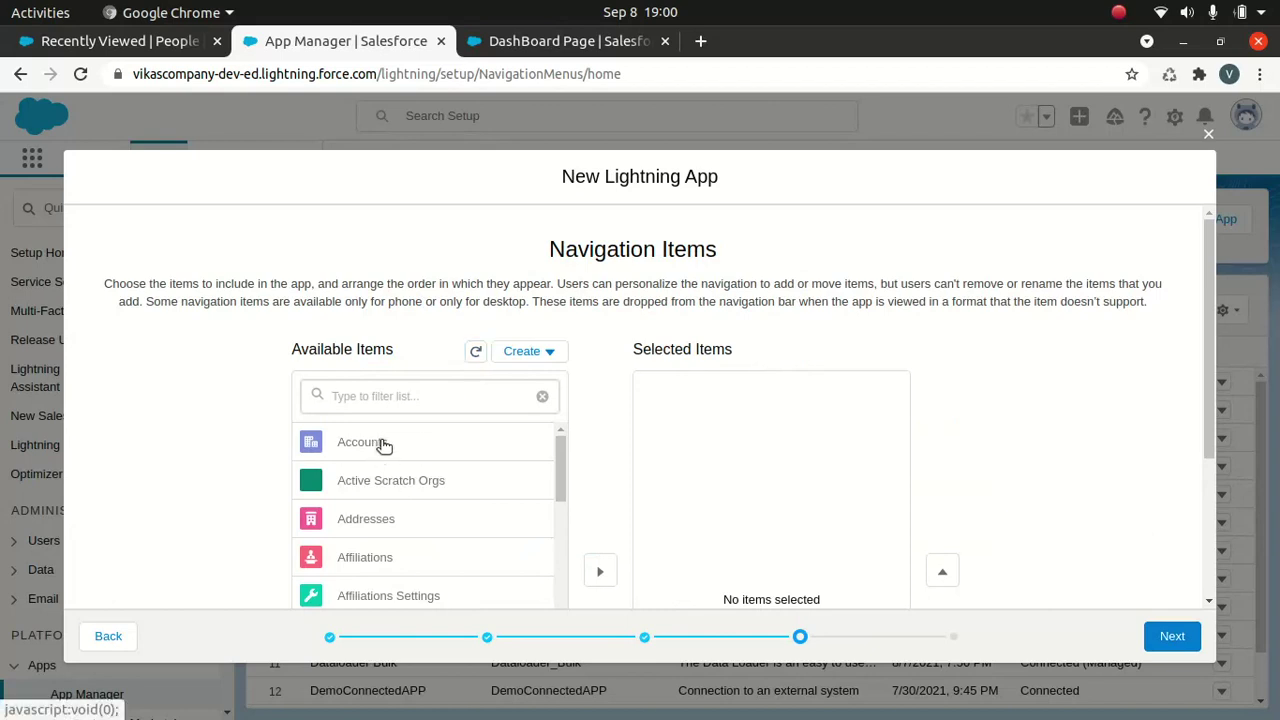
# Step: Add Accounts to the app's selected navigation items, and add Contacts by filtering the available items for "contact"
pyautogui.scroll(-2, 385, 450)
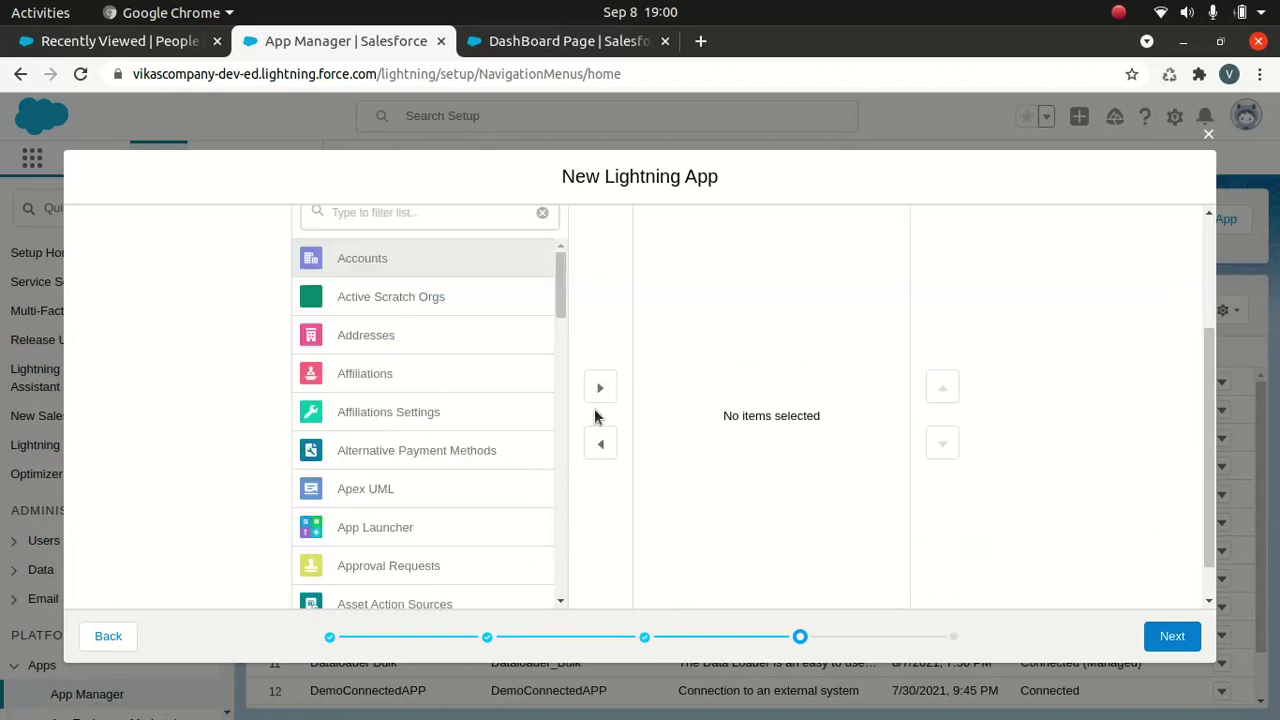
pyautogui.click(601, 390)
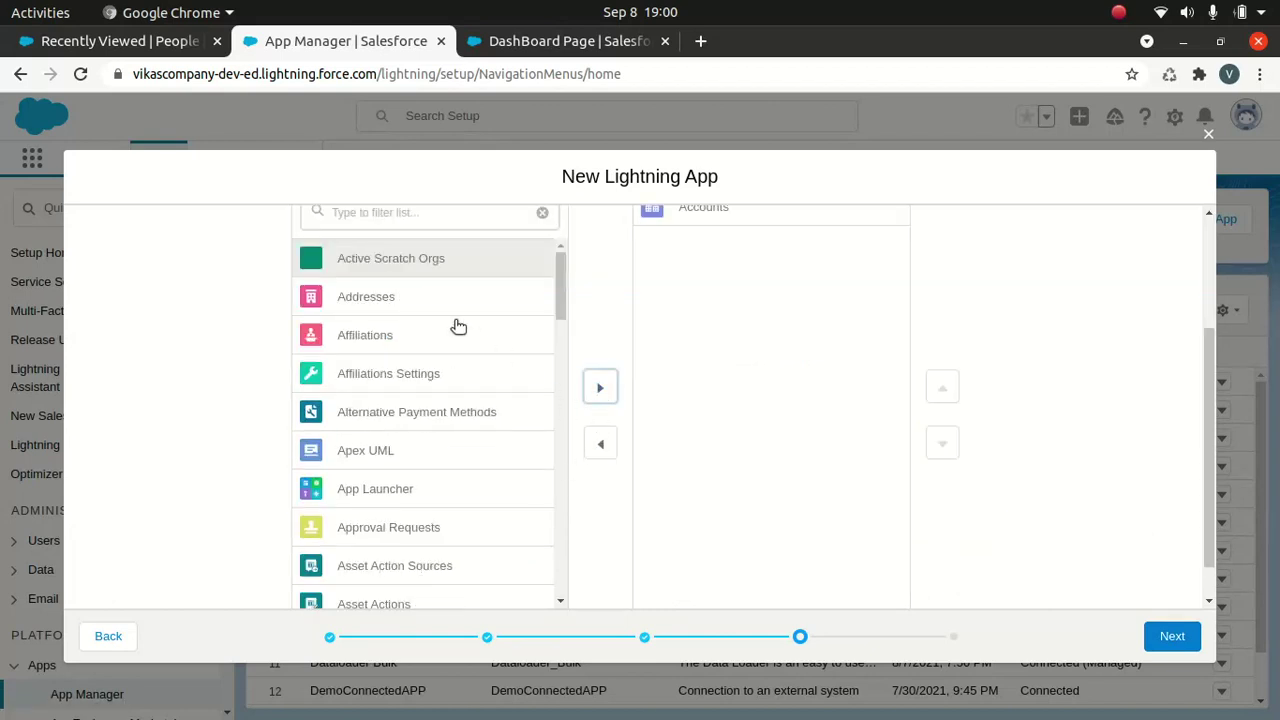
pyautogui.click(390, 213)
pyautogui.write('conta')
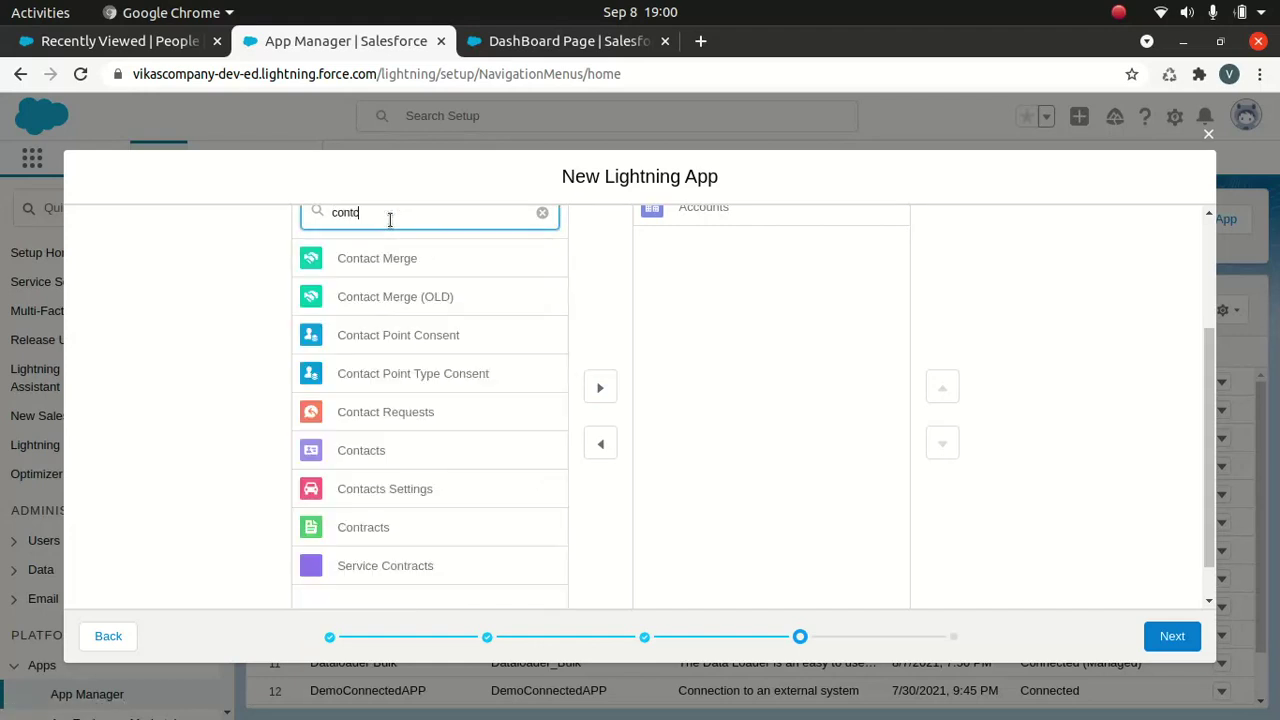
pyautogui.press('BackSpace')
pyautogui.write('act')
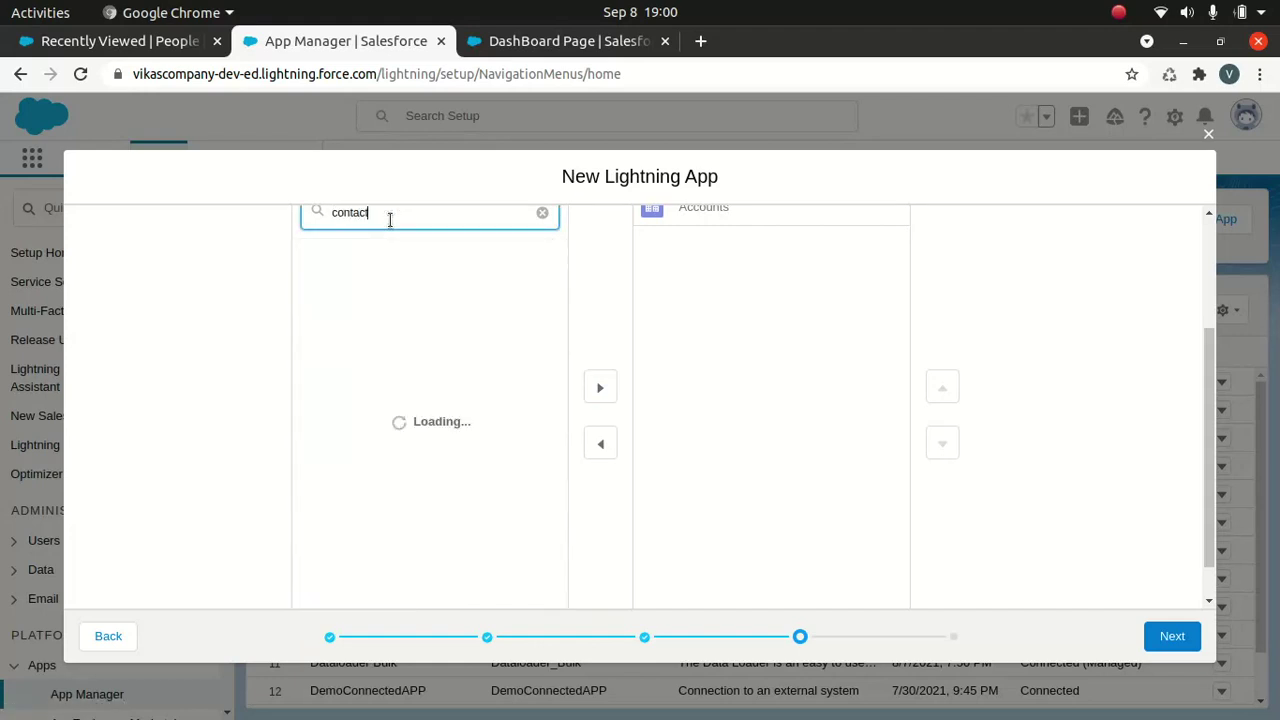
pyautogui.click(410, 452)
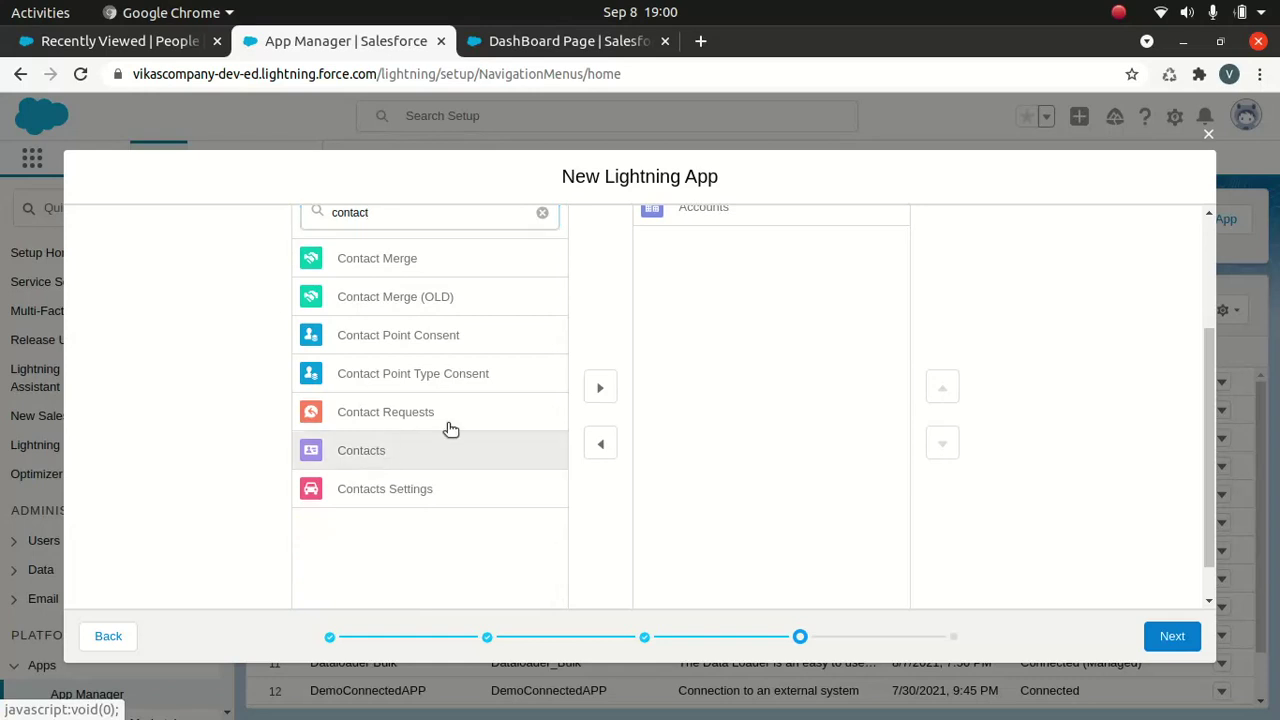
pyautogui.click(602, 387)
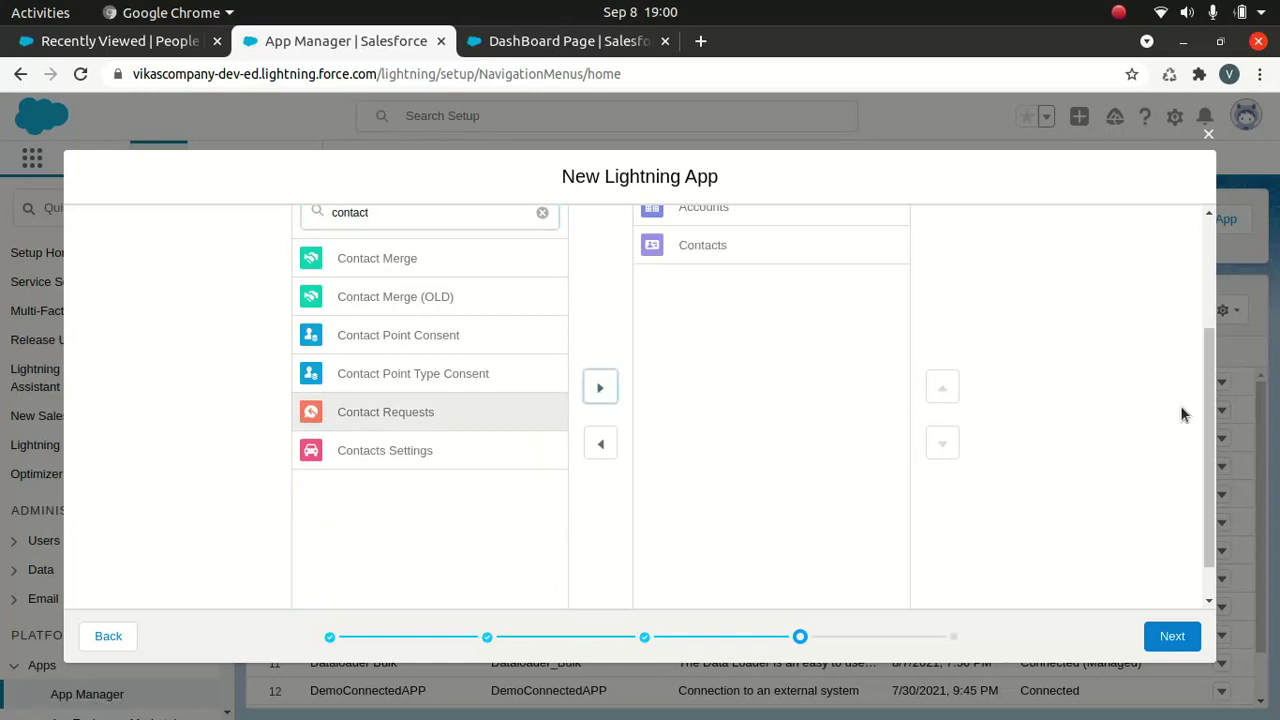
# Step: Filter the available items for "oppor" and add Opportunities to the selected navigation items
pyautogui.scroll(3, 1185, 300)
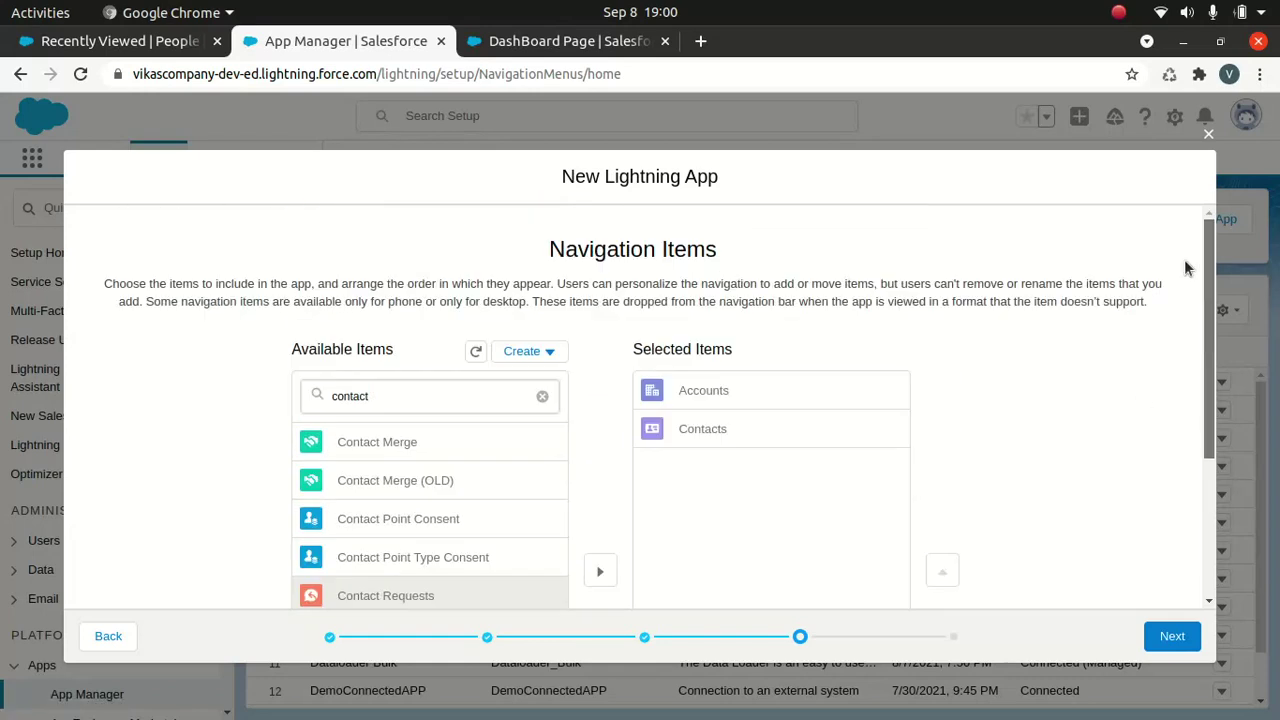
pyautogui.doubleClick(424, 394)
pyautogui.write('oppor')
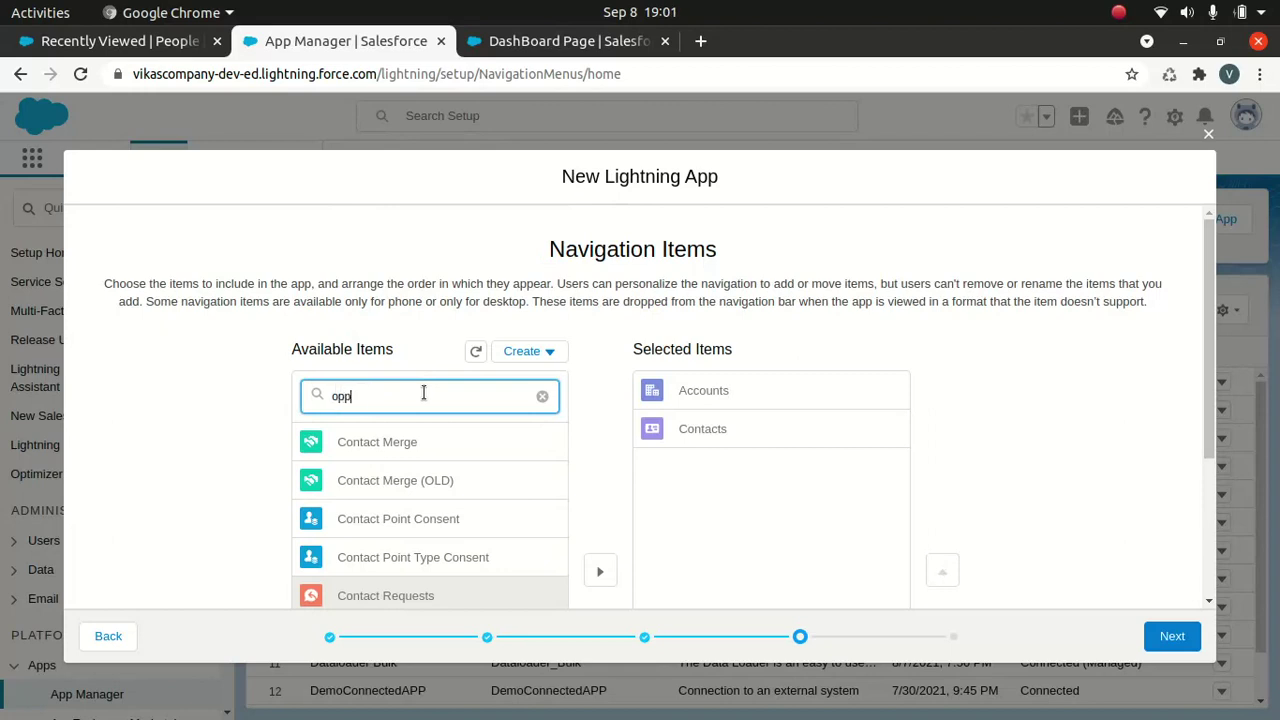
pyautogui.click(383, 441)
pyautogui.scroll(-2, 494, 391)
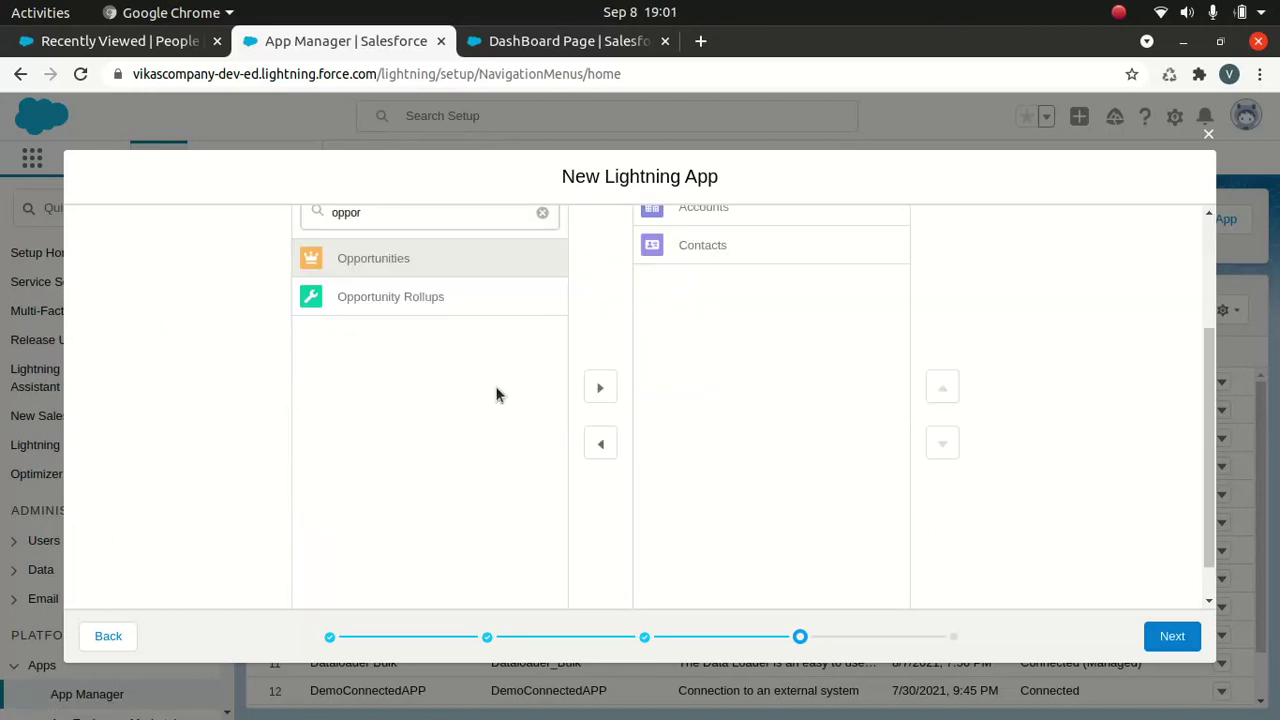
pyautogui.click(600, 388)
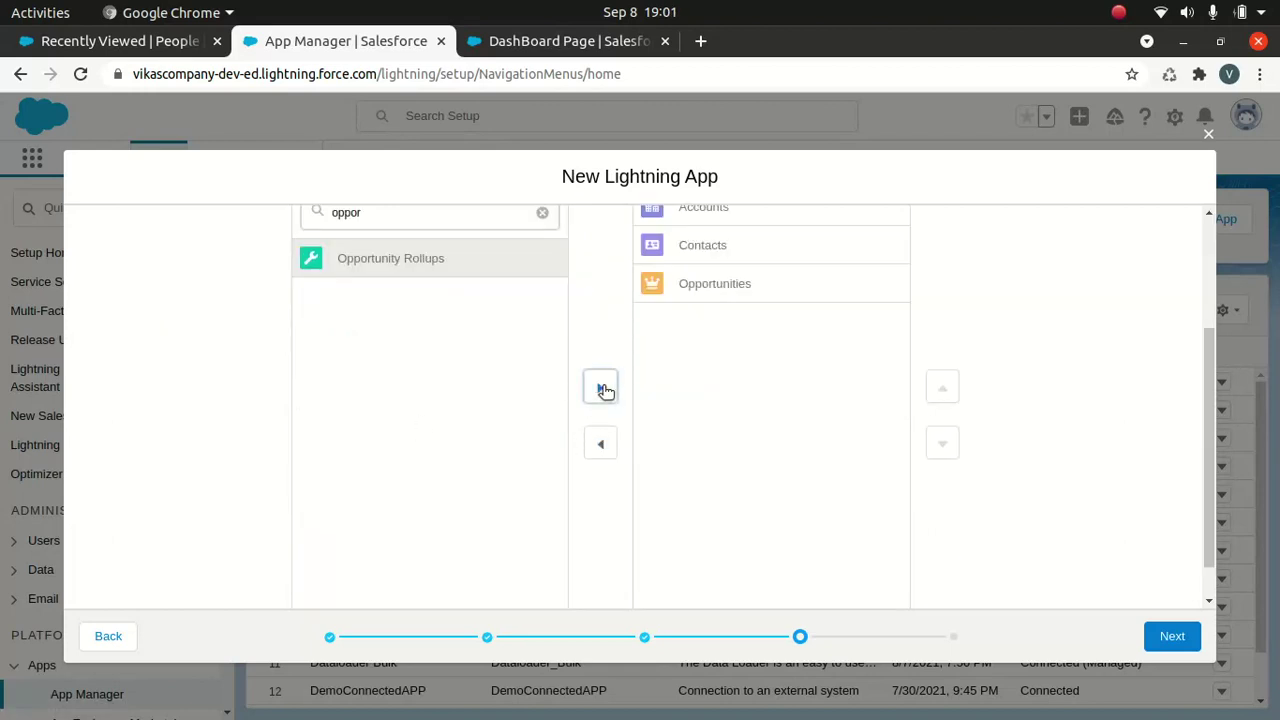
# Step: Filter the available items for "dash" and add DashBoard Page to the selected navigation items
pyautogui.doubleClick(397, 219)
pyautogui.write('dash')
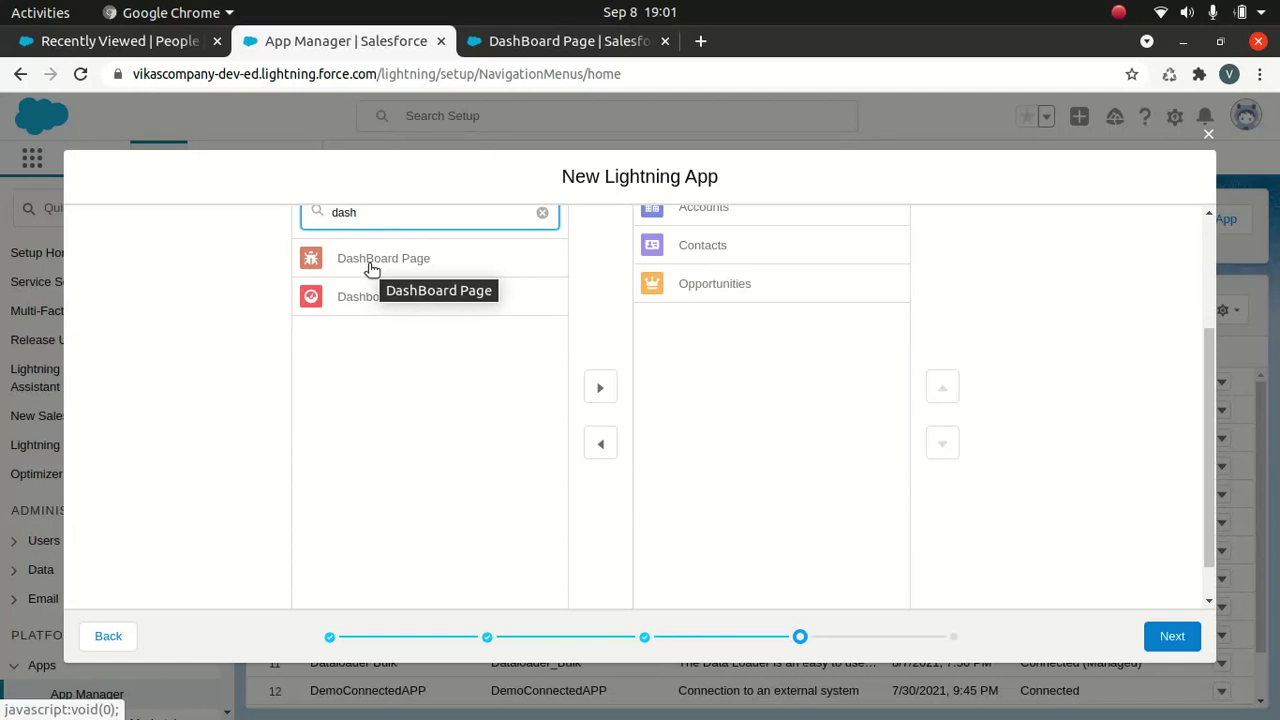
pyautogui.click(370, 268)
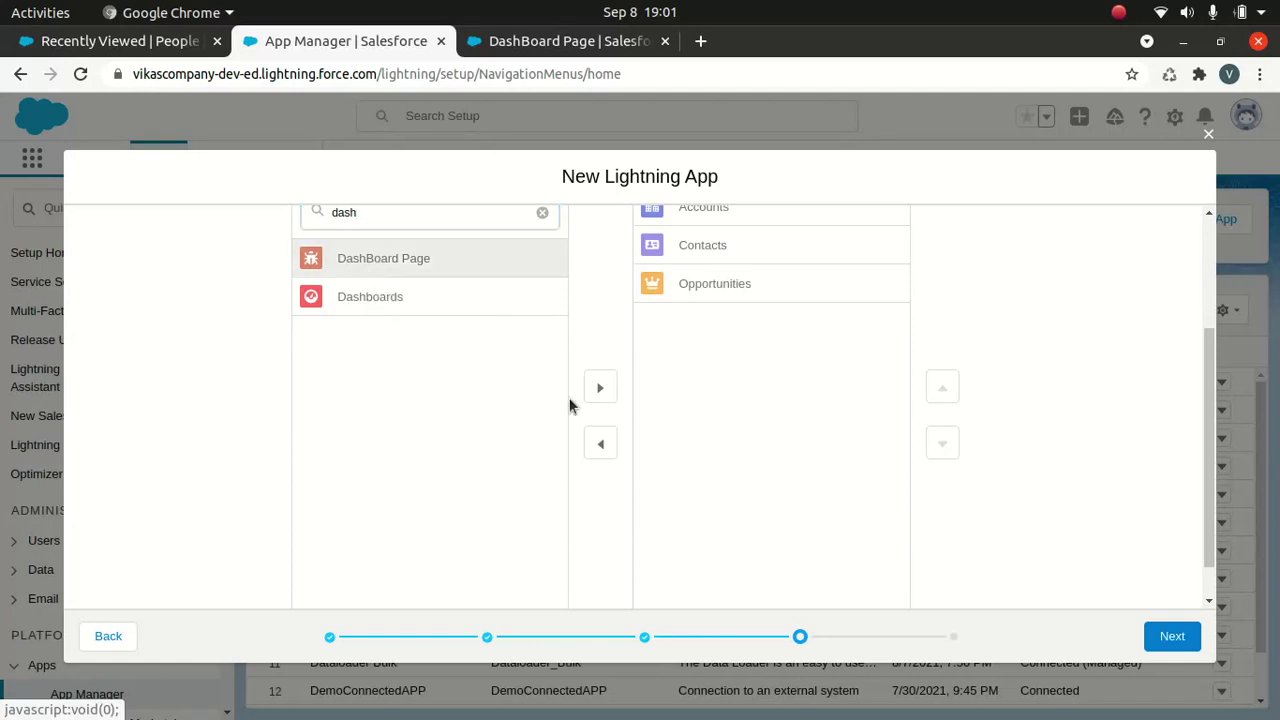
pyautogui.click(598, 390)
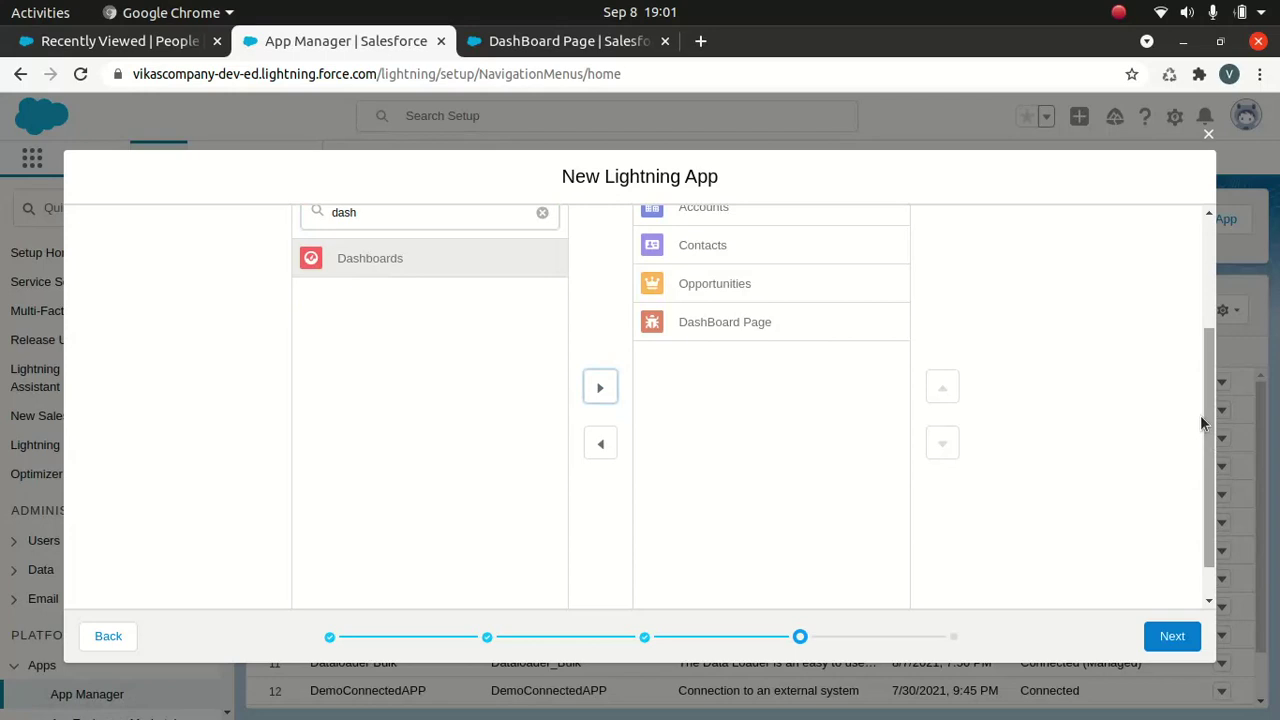
# Step: Move DashBoard Page above Accounts to the first place in the selected navigation items and proceed to the user profiles
pyautogui.scroll(1, 1100, 390)
pyautogui.click(703, 460)
pyautogui.scroll(-1, 739, 463)
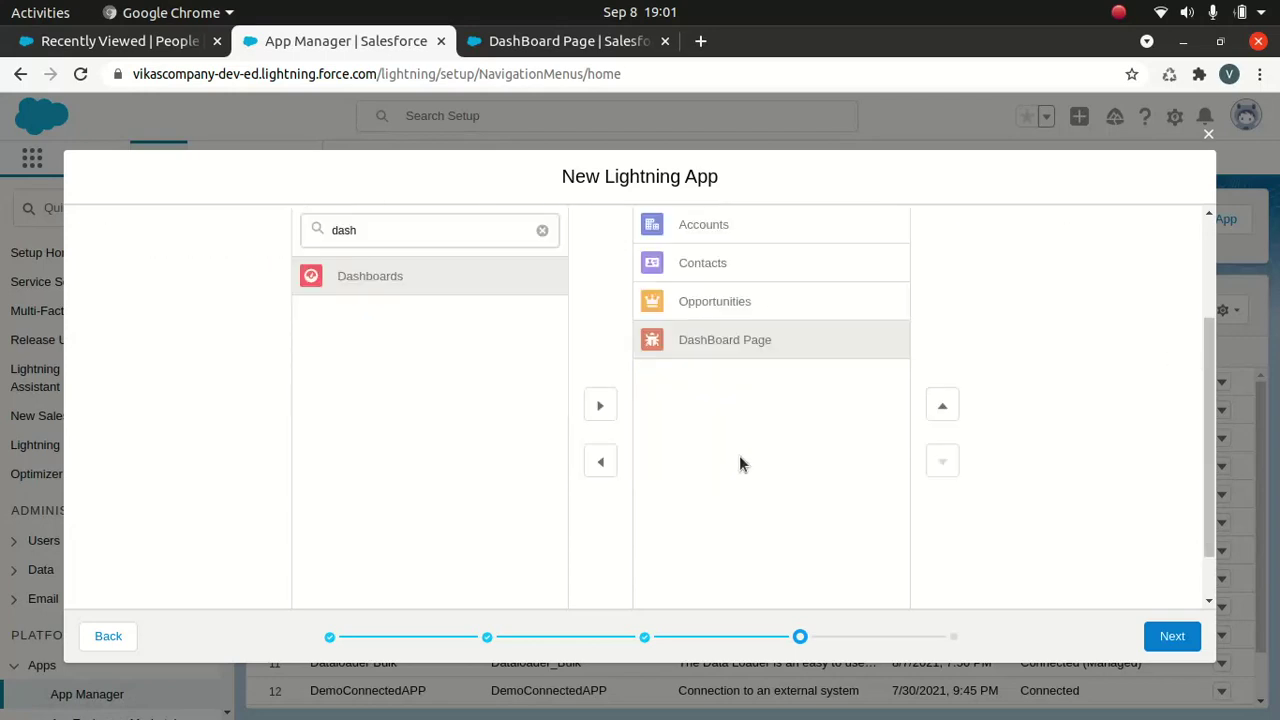
pyautogui.click(945, 406)
pyautogui.click(945, 406)
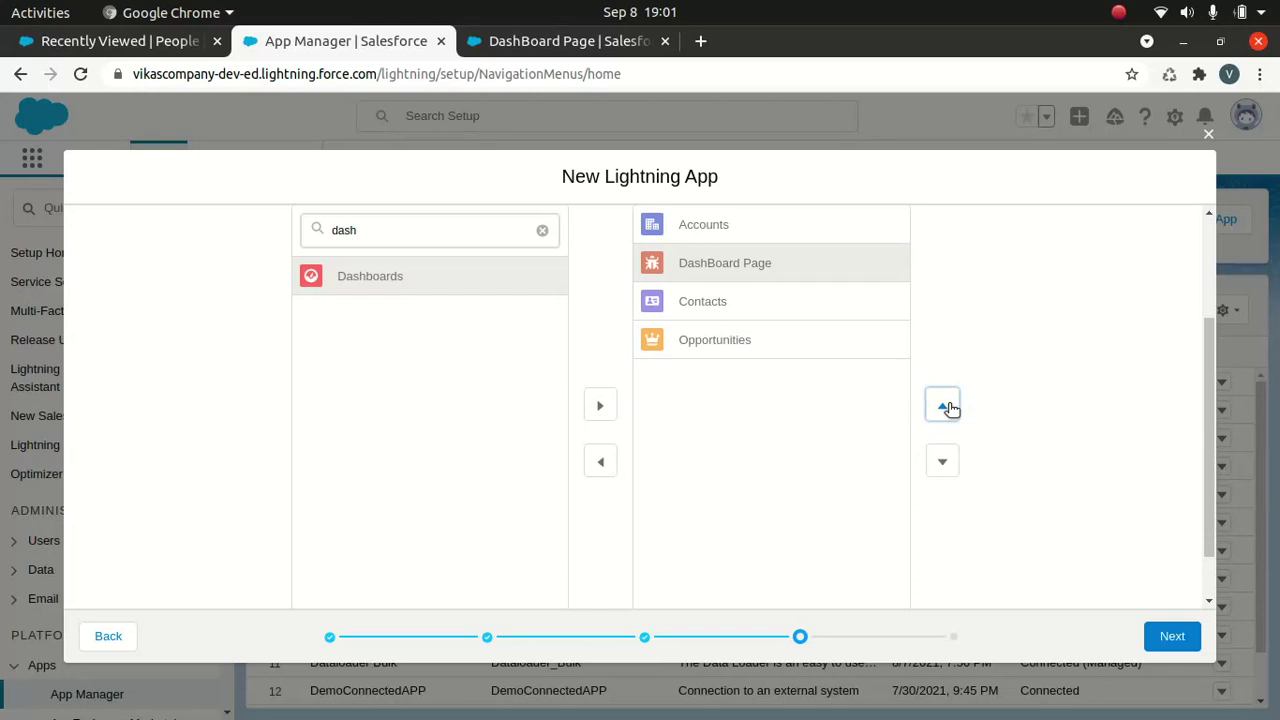
pyautogui.click(945, 406)
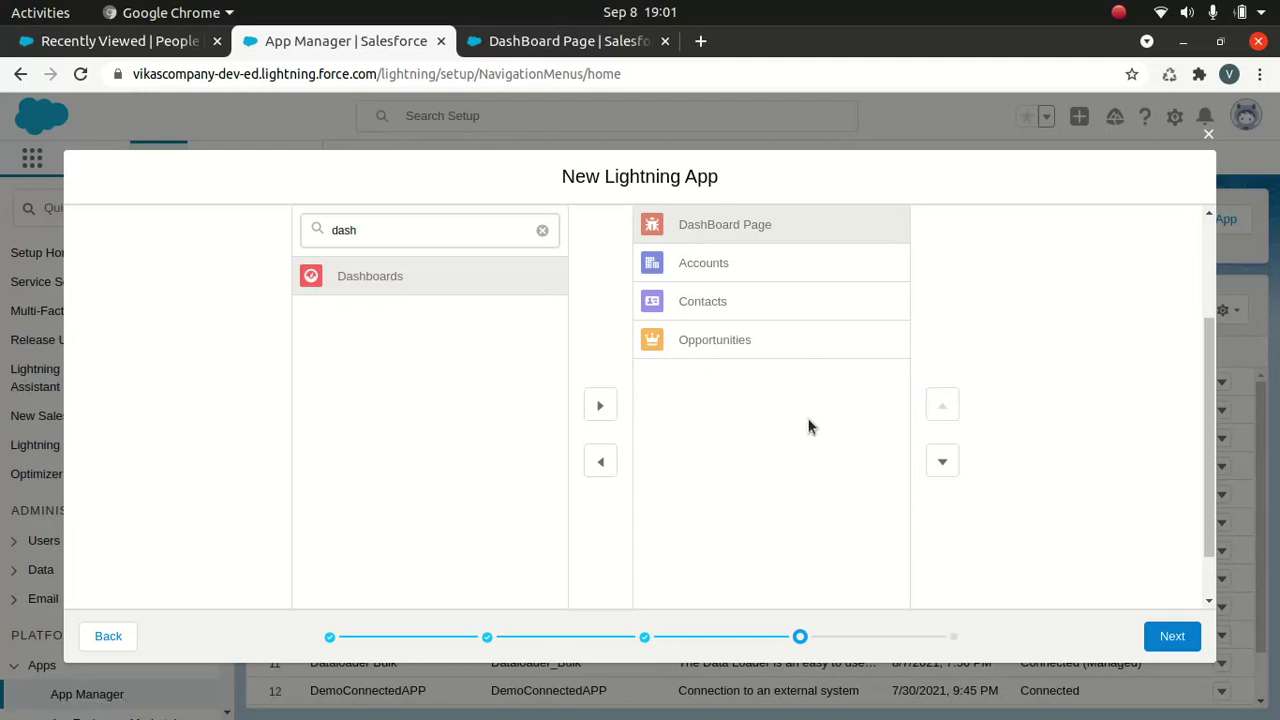
pyautogui.click(1172, 637)
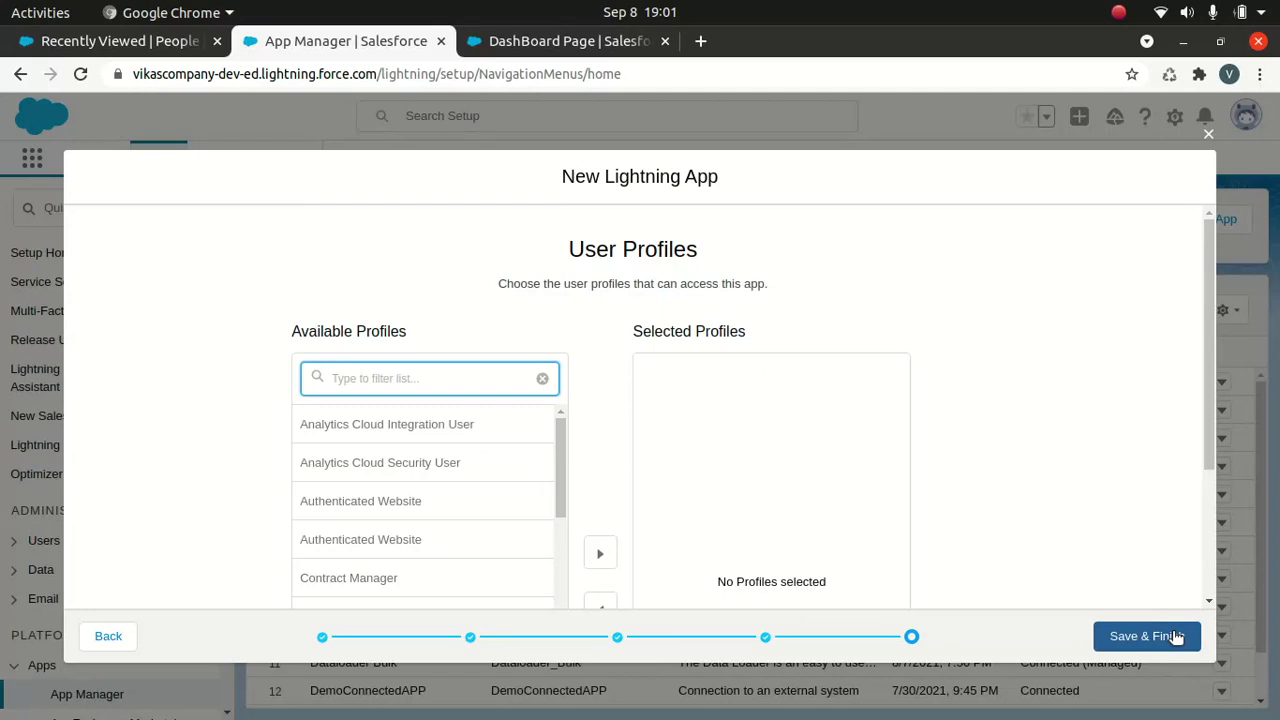
# Step: Give the System Administrator profile access to the app, finding it by filtering for "system", and save the finished app
pyautogui.moveTo(556, 462); pyautogui.dragTo(550, 610)
pyautogui.click(403, 384)
pyautogui.write('system')
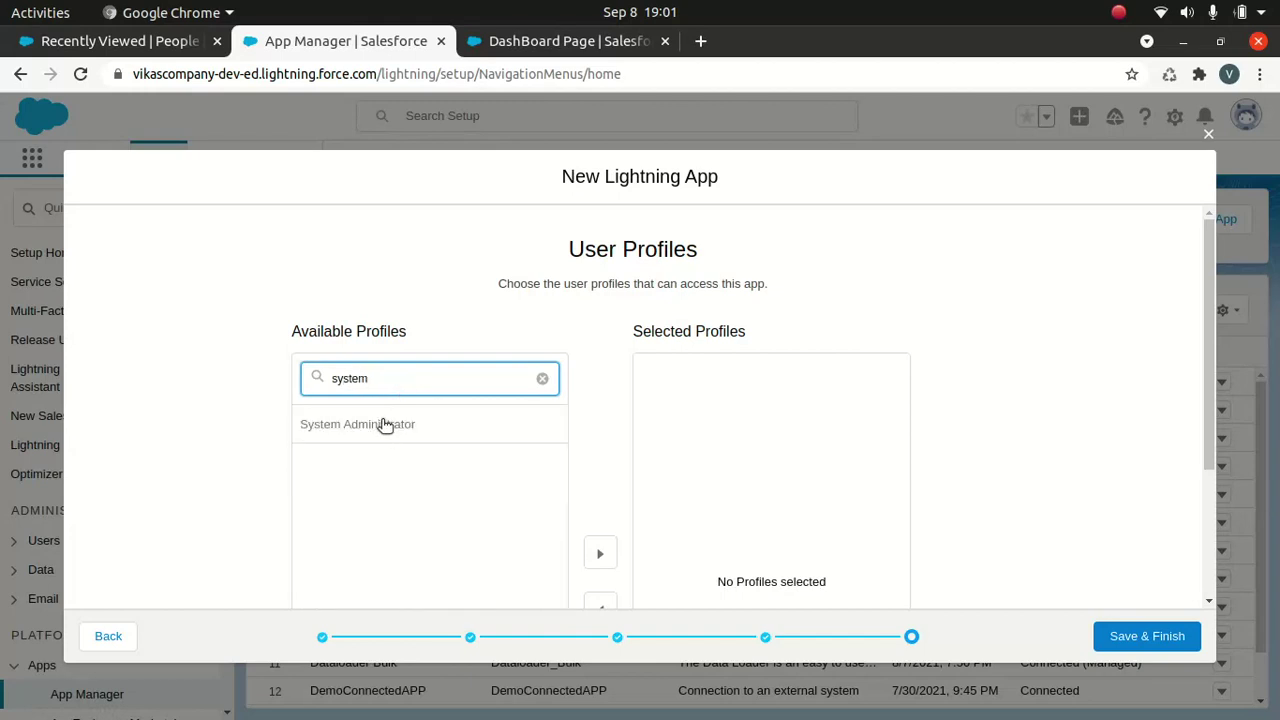
pyautogui.click(386, 423)
pyautogui.scroll(-2, 480, 470)
pyautogui.click(598, 388)
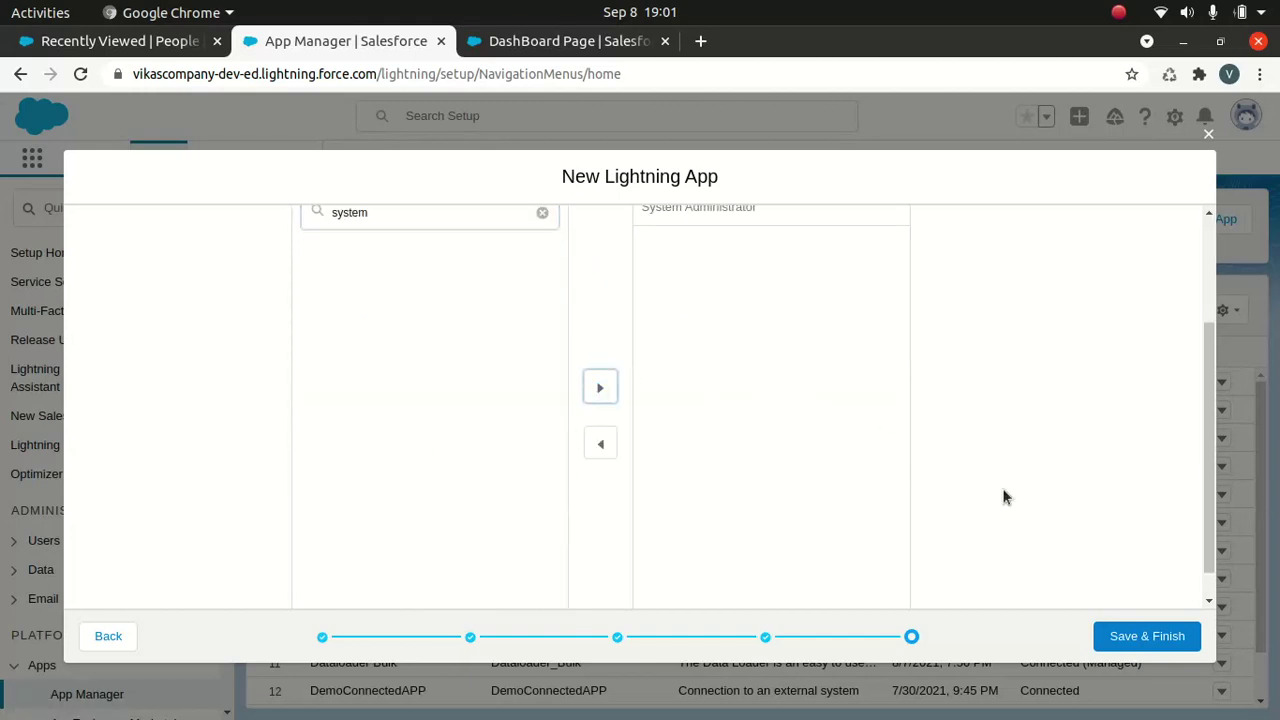
pyautogui.scroll(-1, 1210, 518)
pyautogui.scroll(3, 1203, 437)
pyautogui.scroll(-3, 1188, 515)
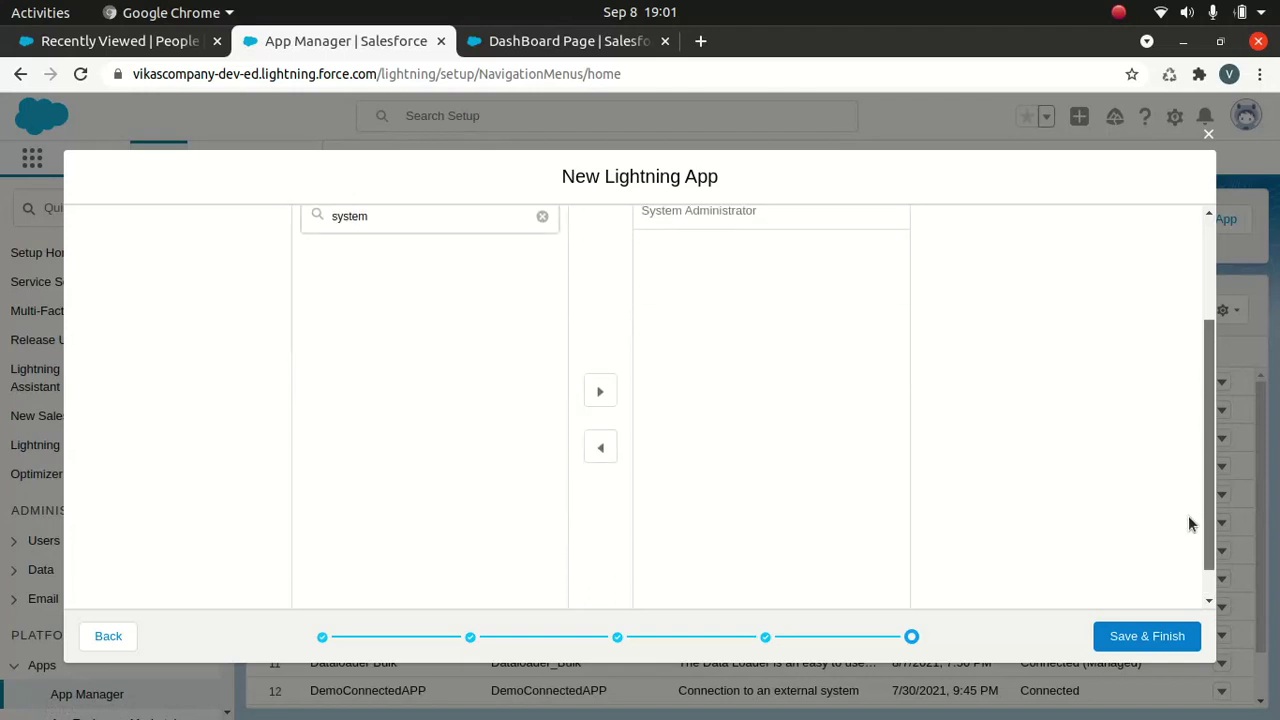
pyautogui.click(1148, 640)
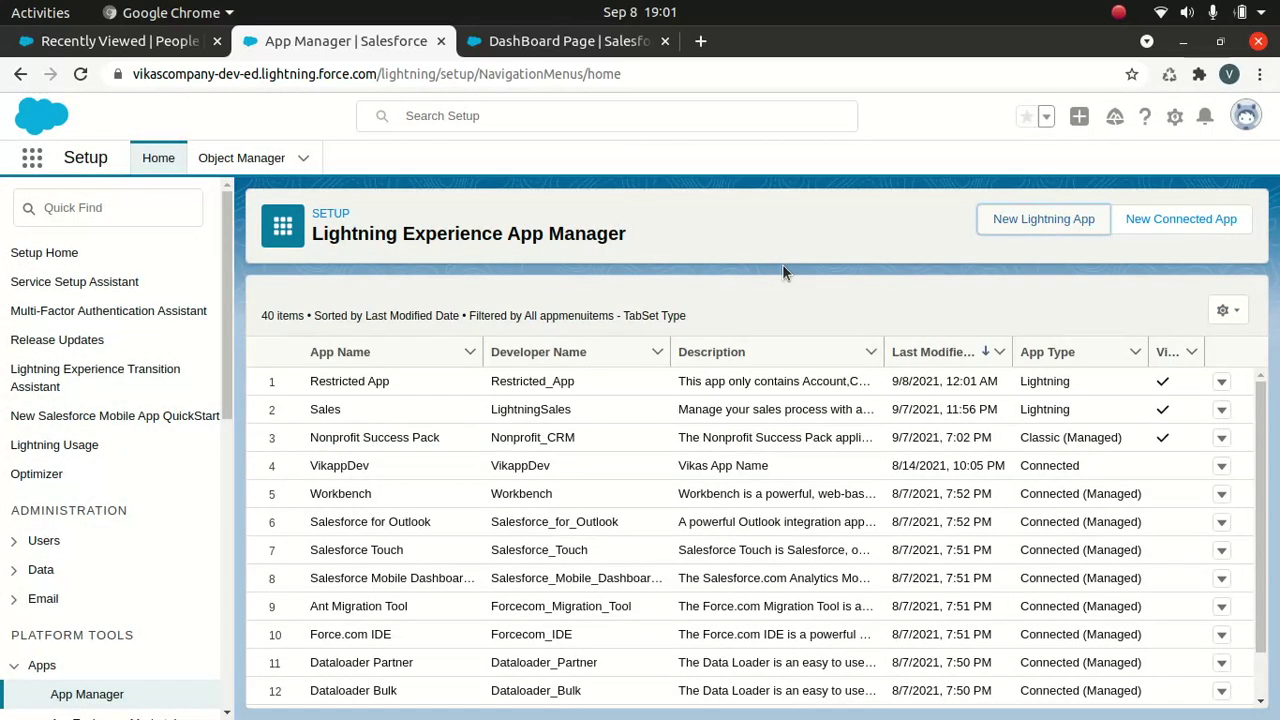
# Step: Search the App Launcher for "res", open Restricted App, and view its Accounts page
pyautogui.click(32, 158)
pyautogui.write('res')
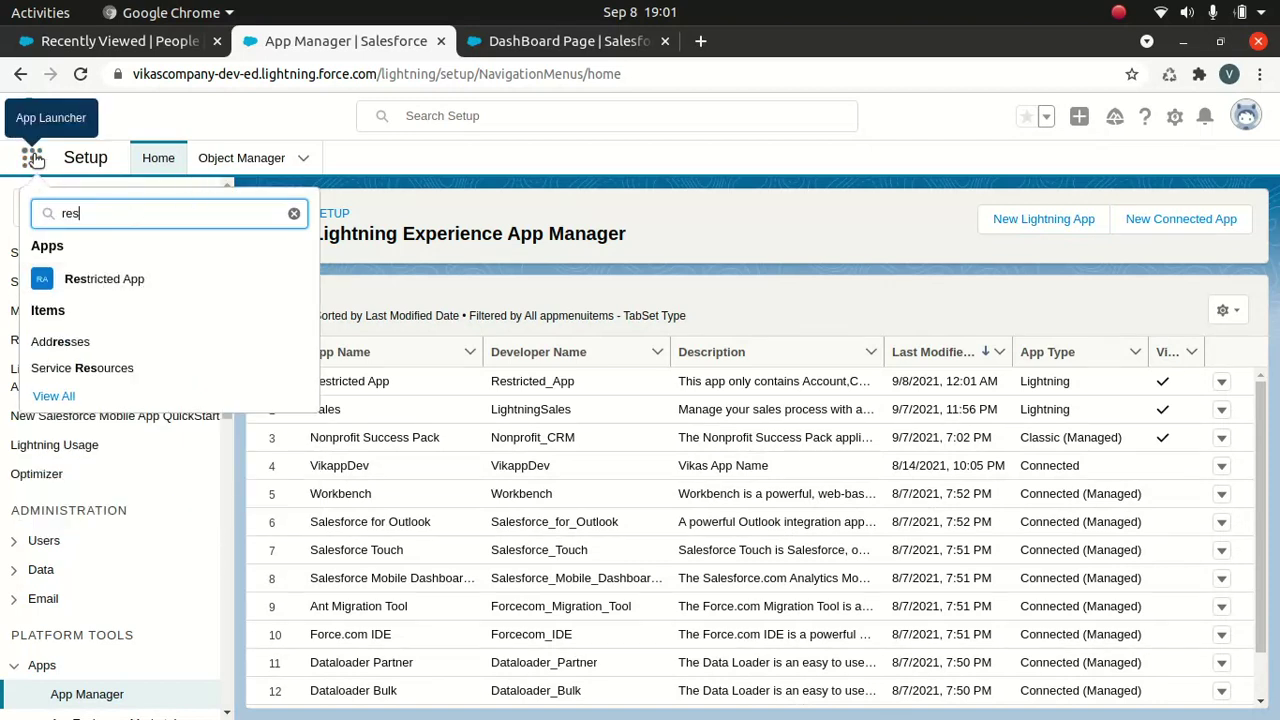
pyautogui.click(110, 281)
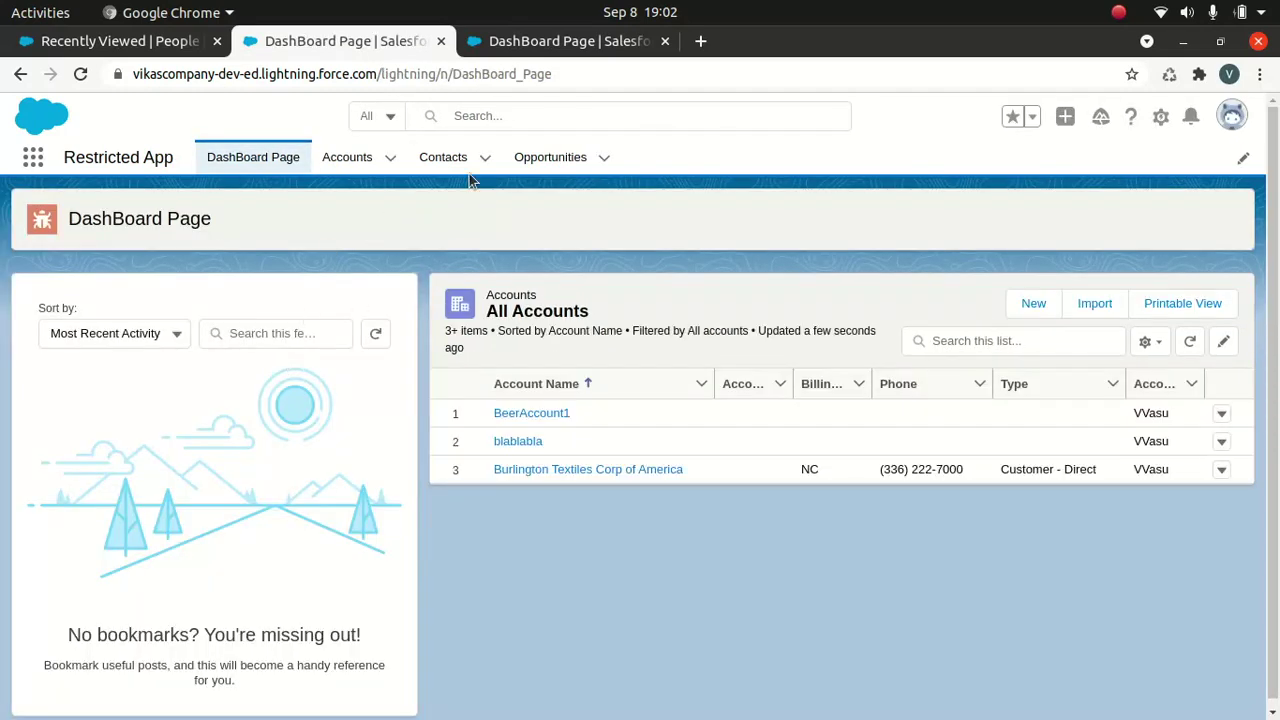
pyautogui.click(360, 166)
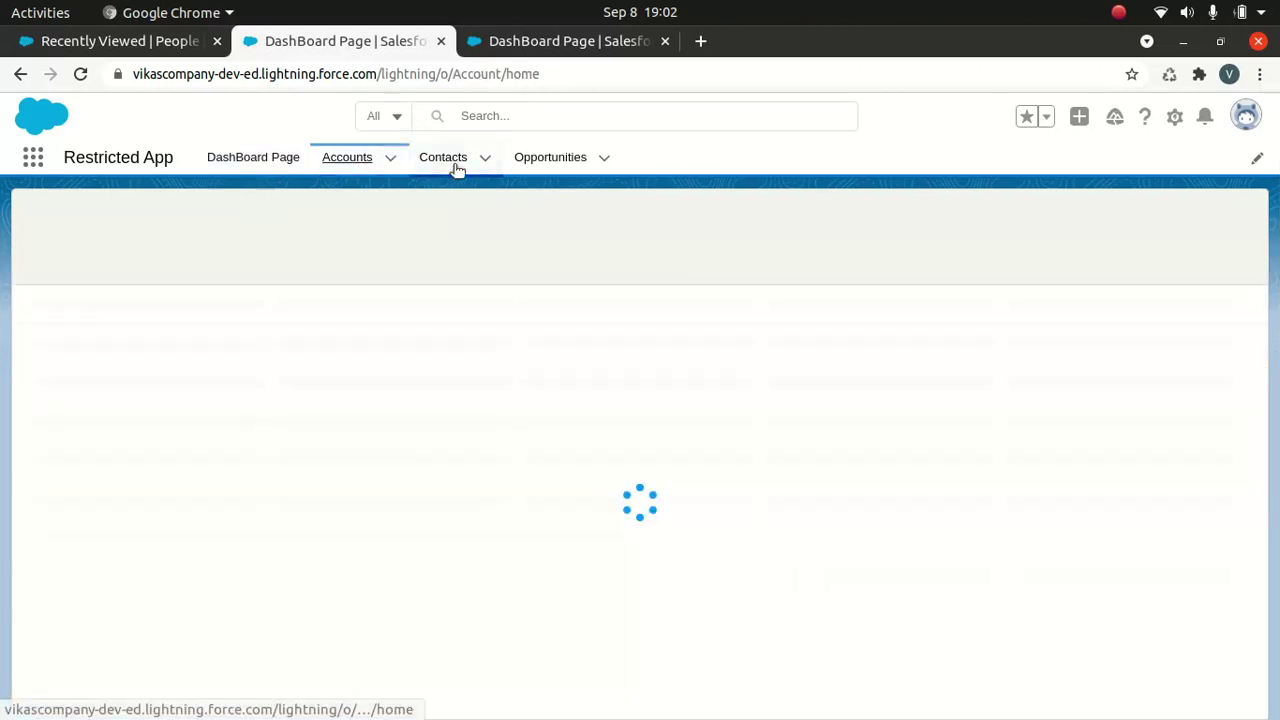